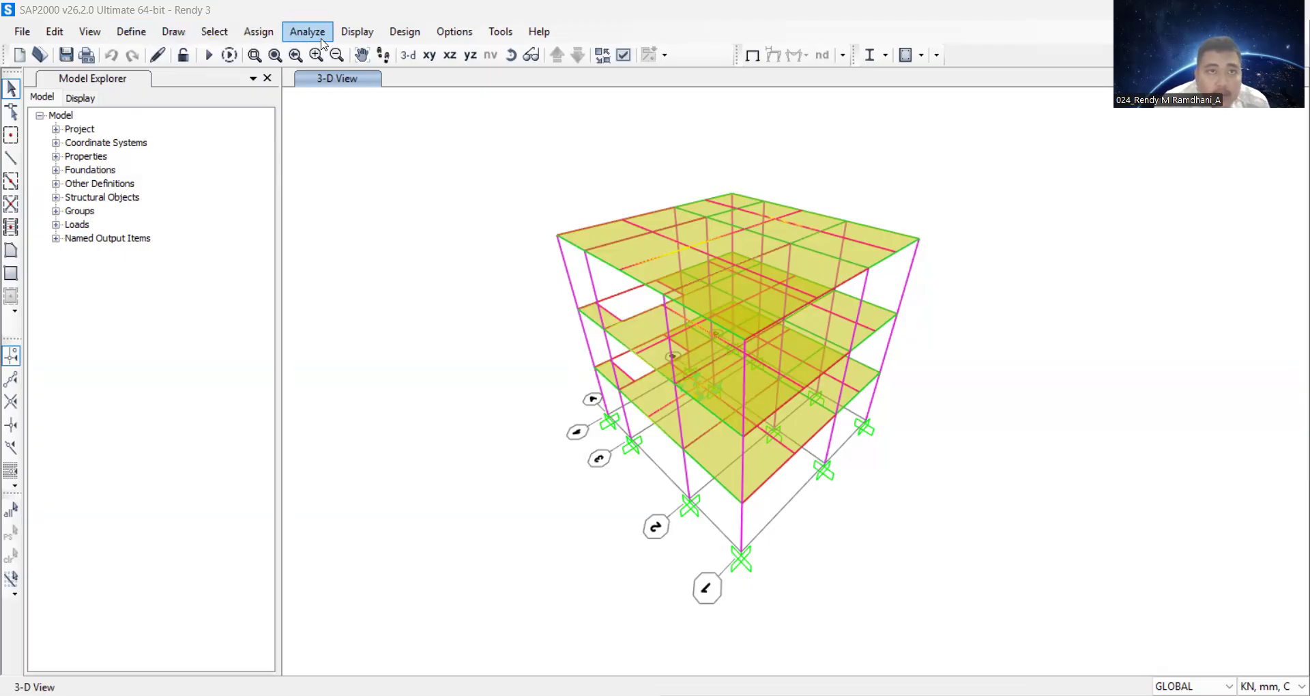
pyautogui.click(397, 37)
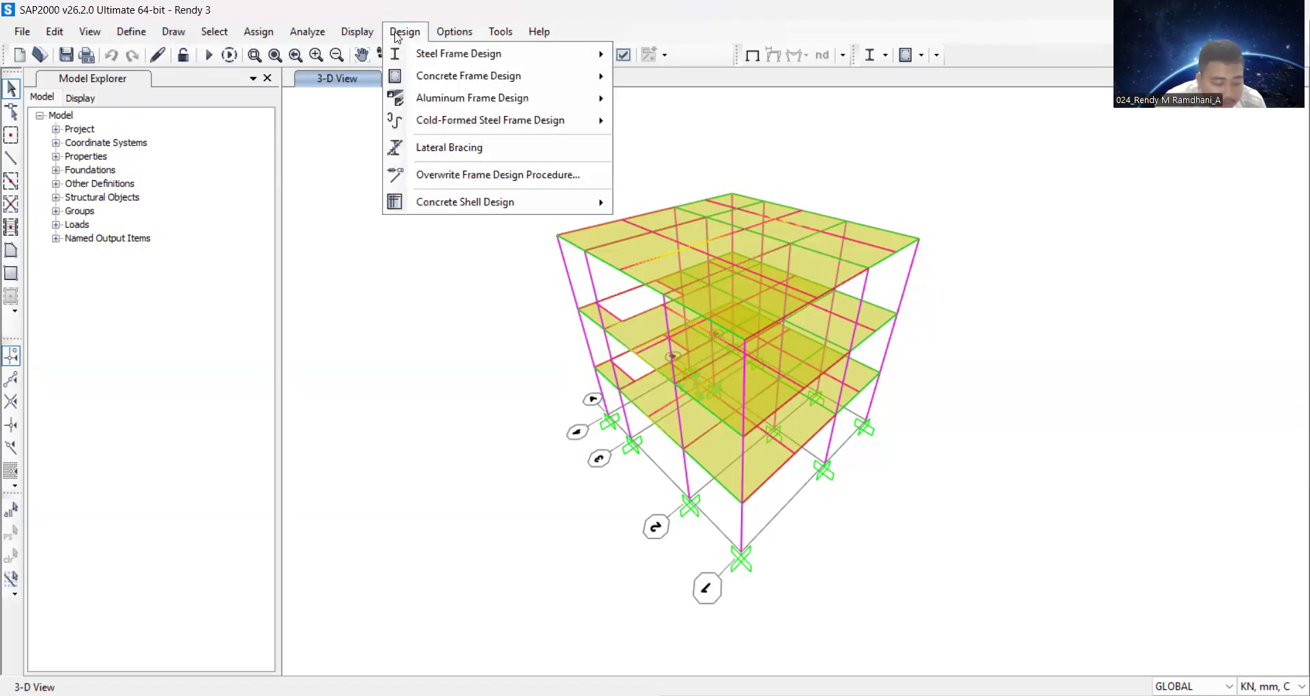
pyautogui.moveTo(421, 72)
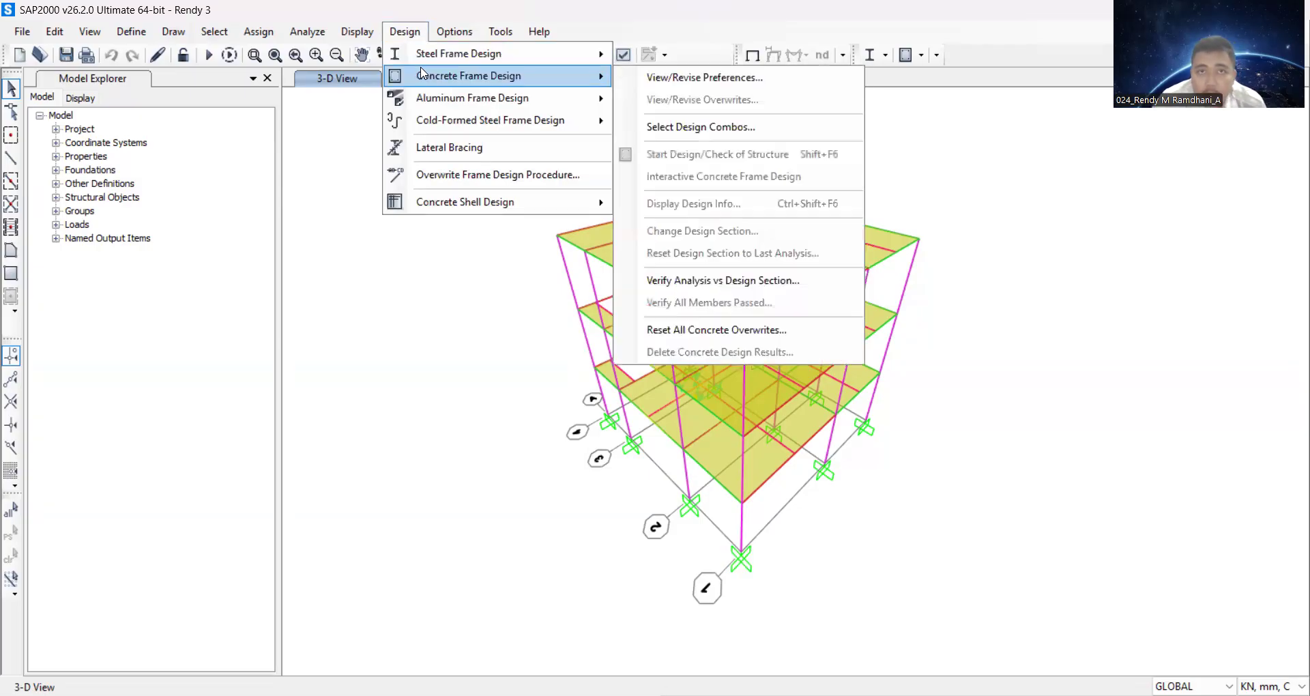
pyautogui.moveTo(543, 98)
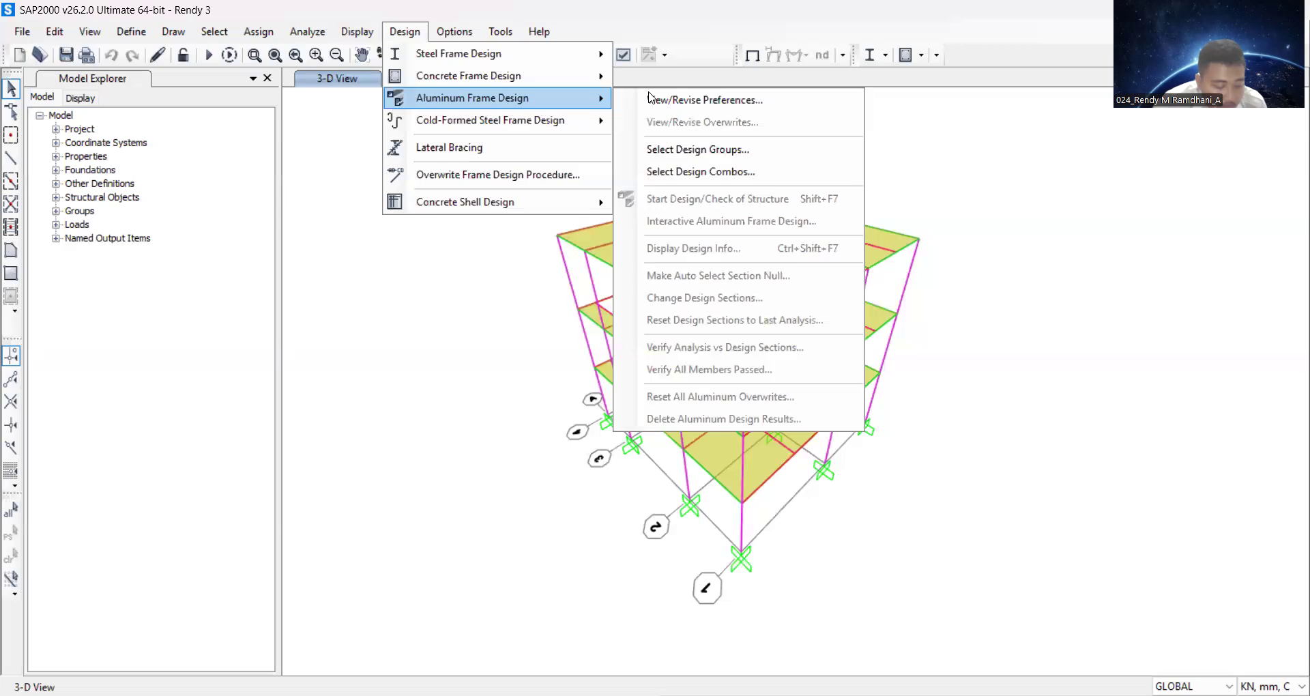
pyautogui.click(655, 99)
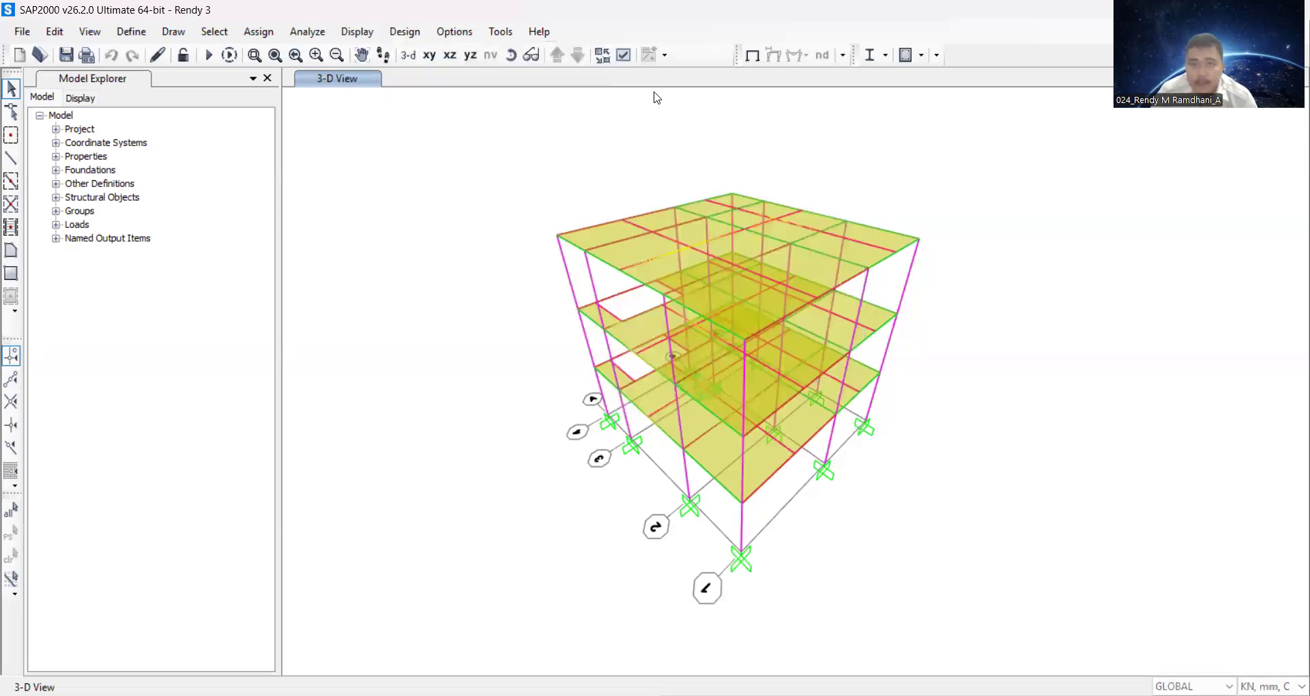
pyautogui.click(642, 179)
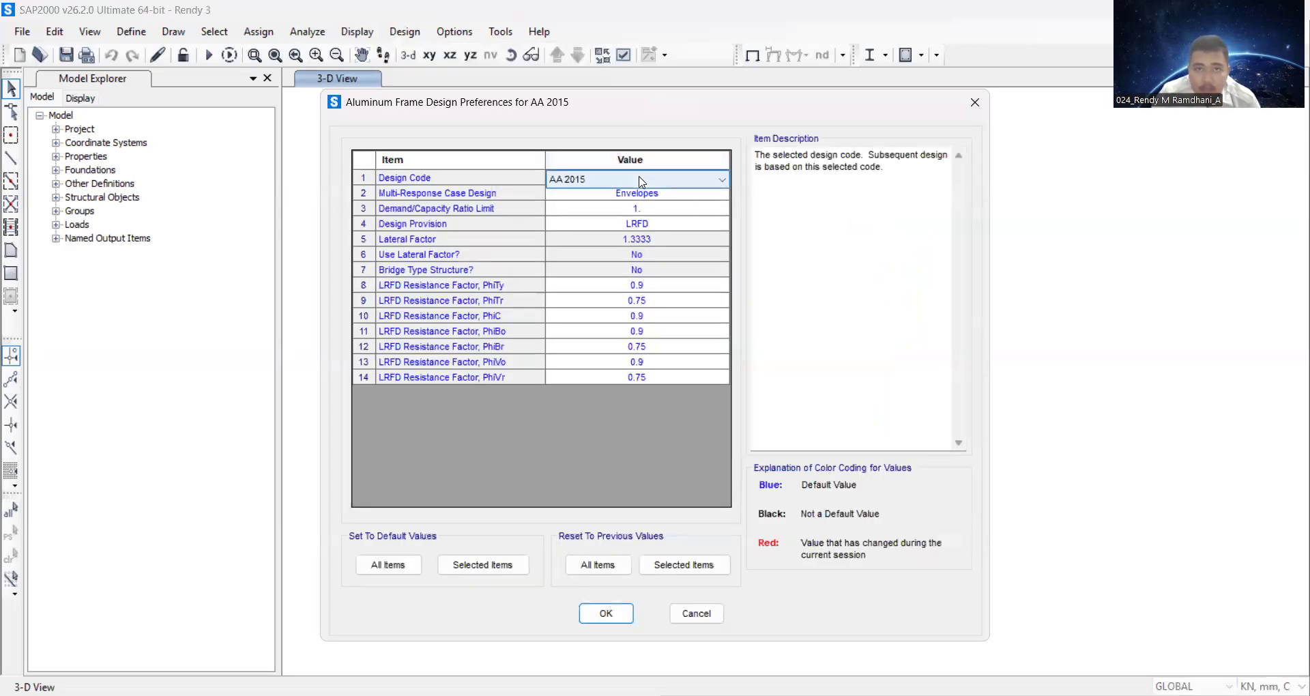
pyautogui.click(720, 180)
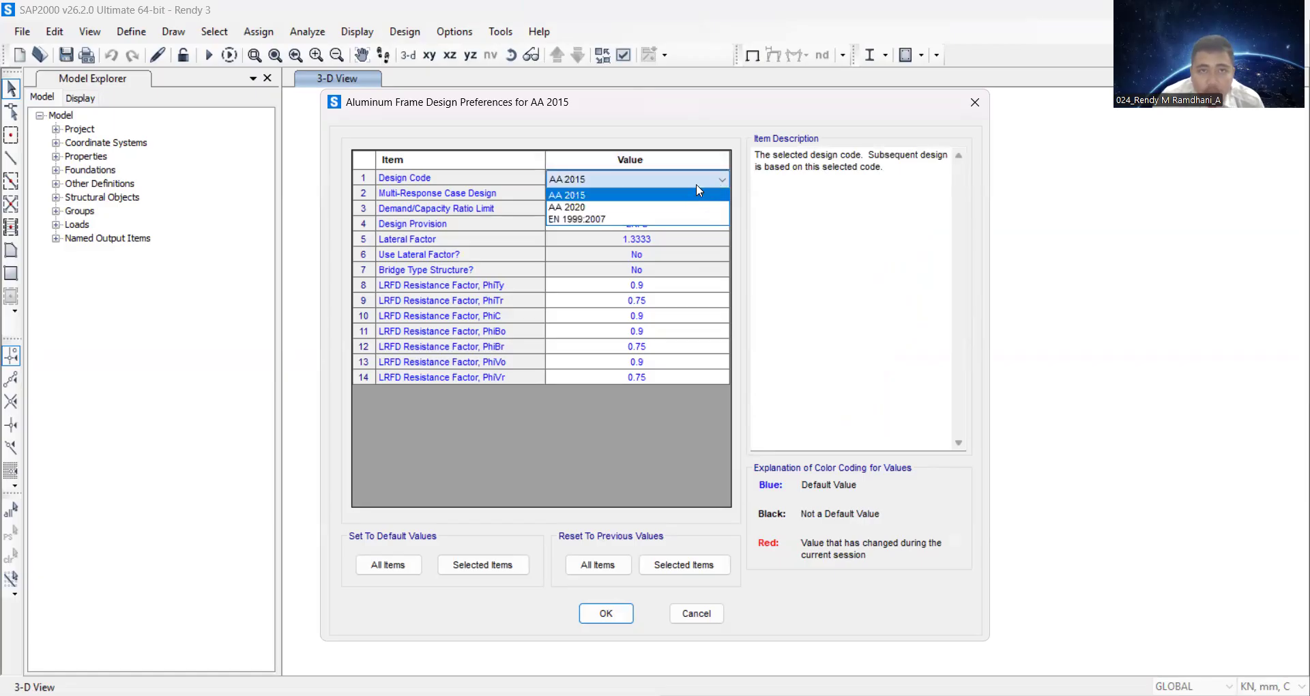
pyautogui.click(698, 183)
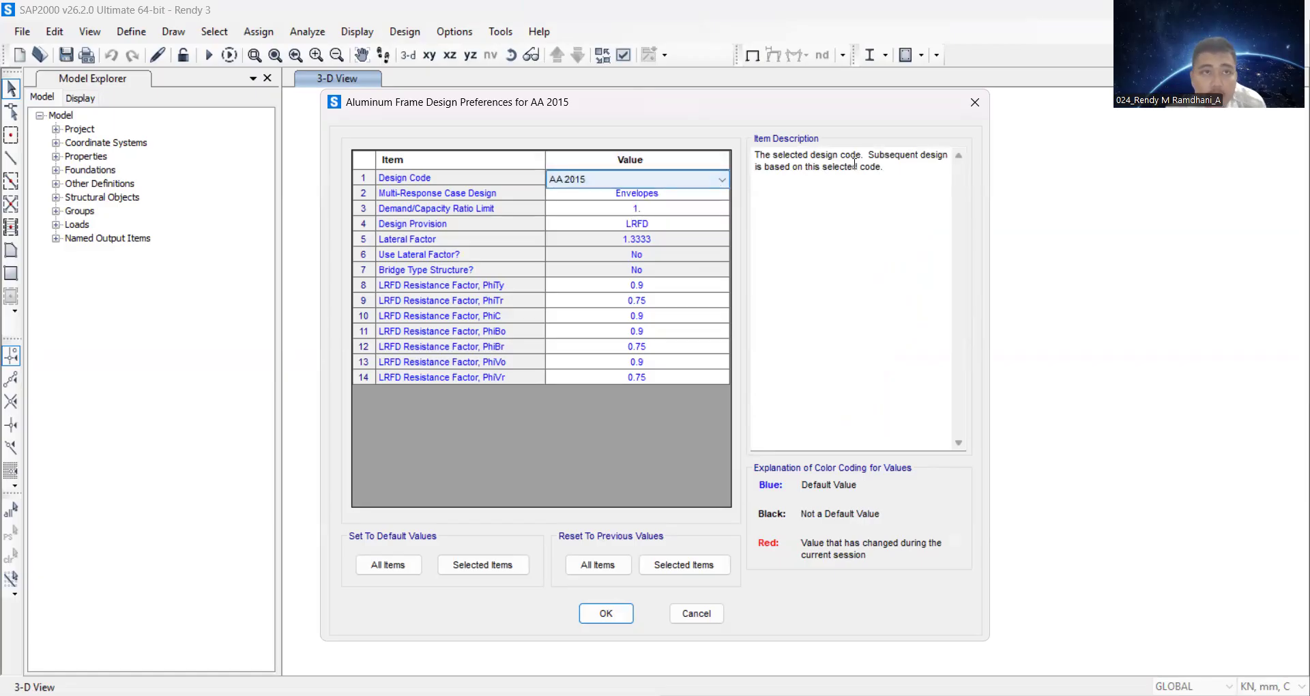
pyautogui.click(975, 104)
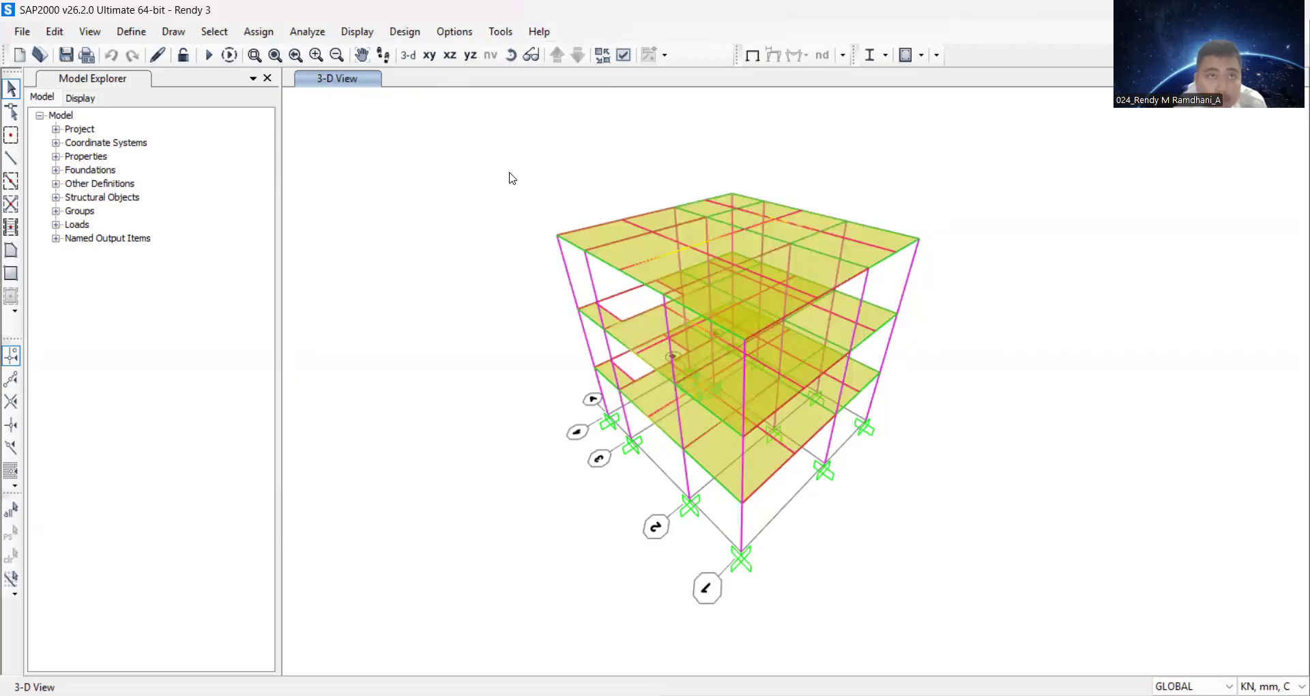
# Run the analysis for all load cases, from DEAD and MODAL through RSPX and RSPY.
pyautogui.click(209, 55)
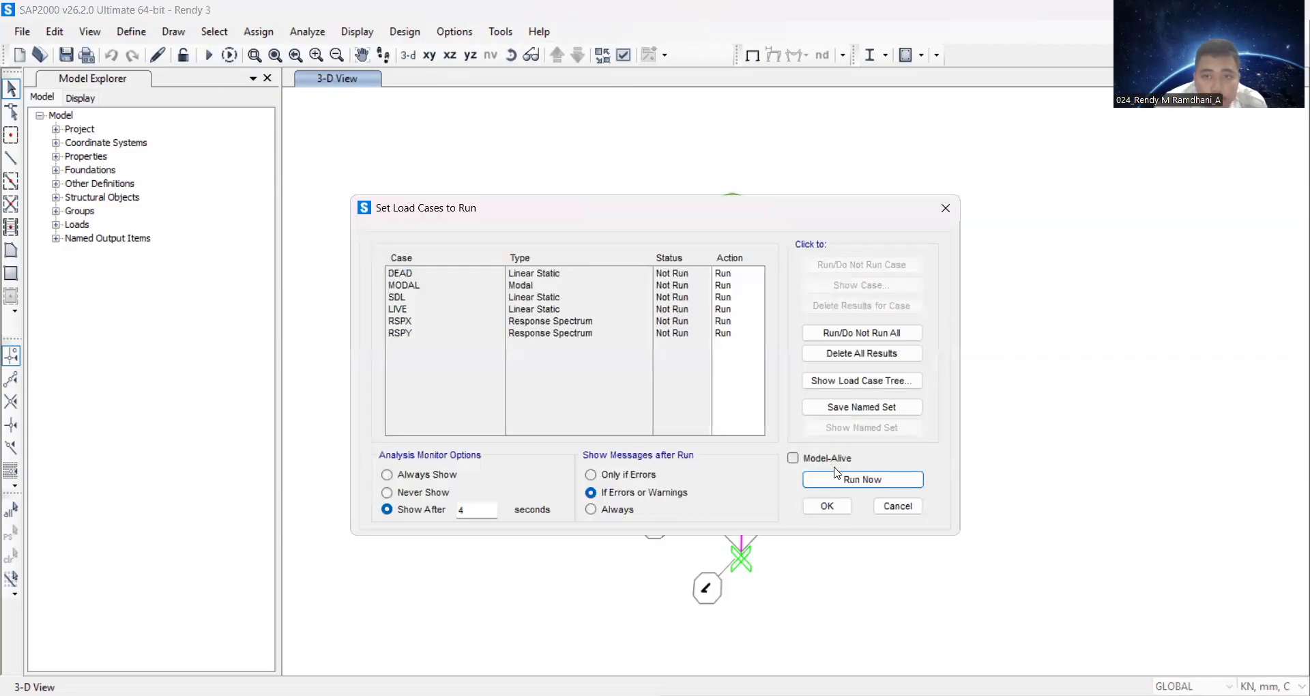
pyautogui.click(833, 472)
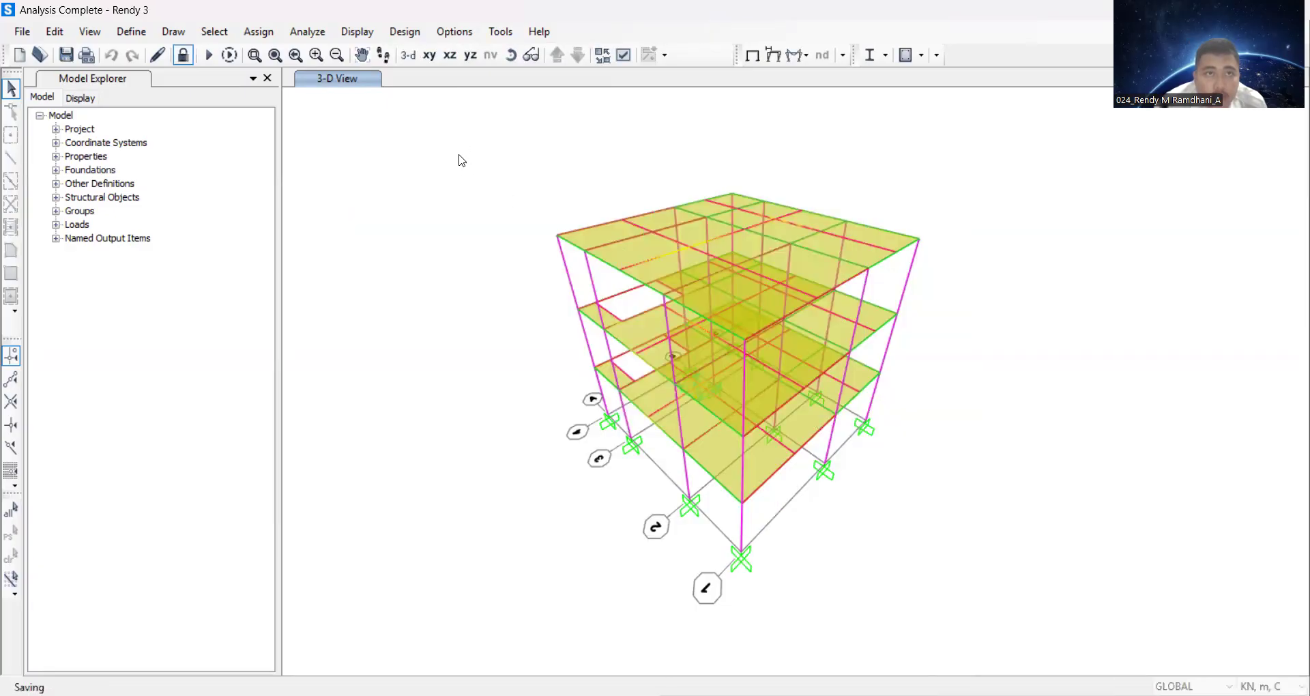
# Set the design code in the concrete frame design preferences to ACI 318-14.
pyautogui.click(404, 31)
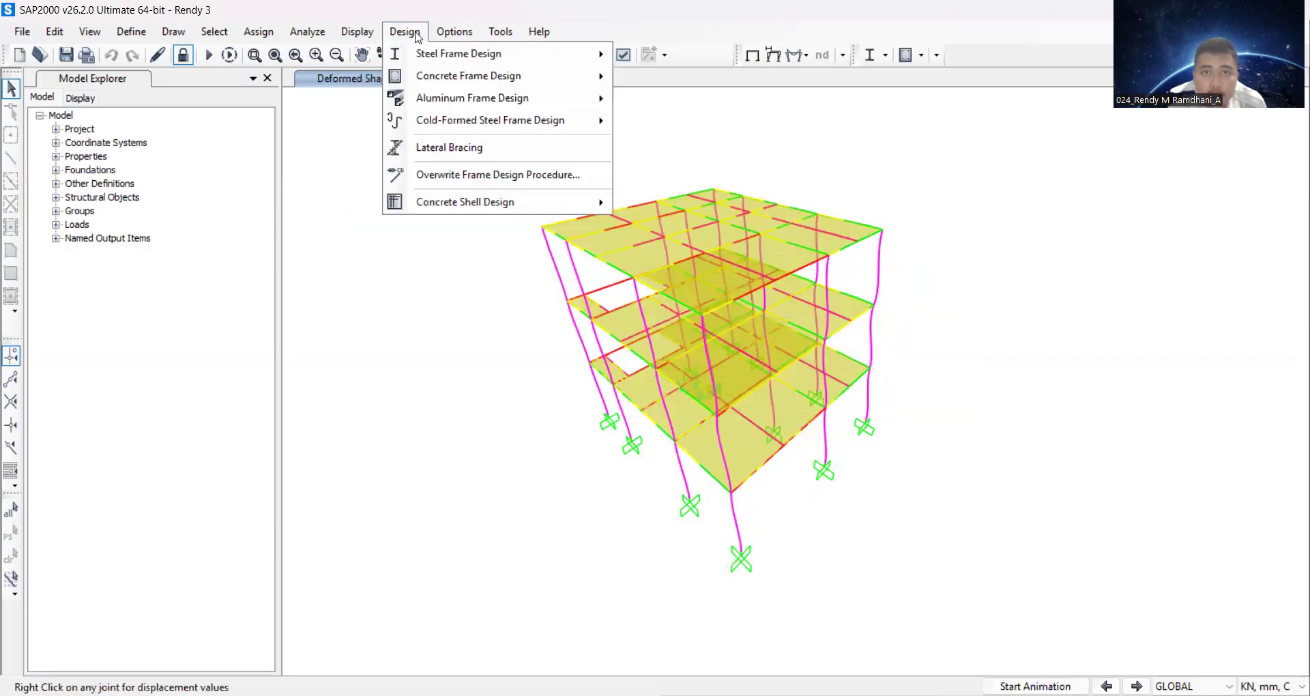
pyautogui.moveTo(436, 74)
pyautogui.click(685, 76)
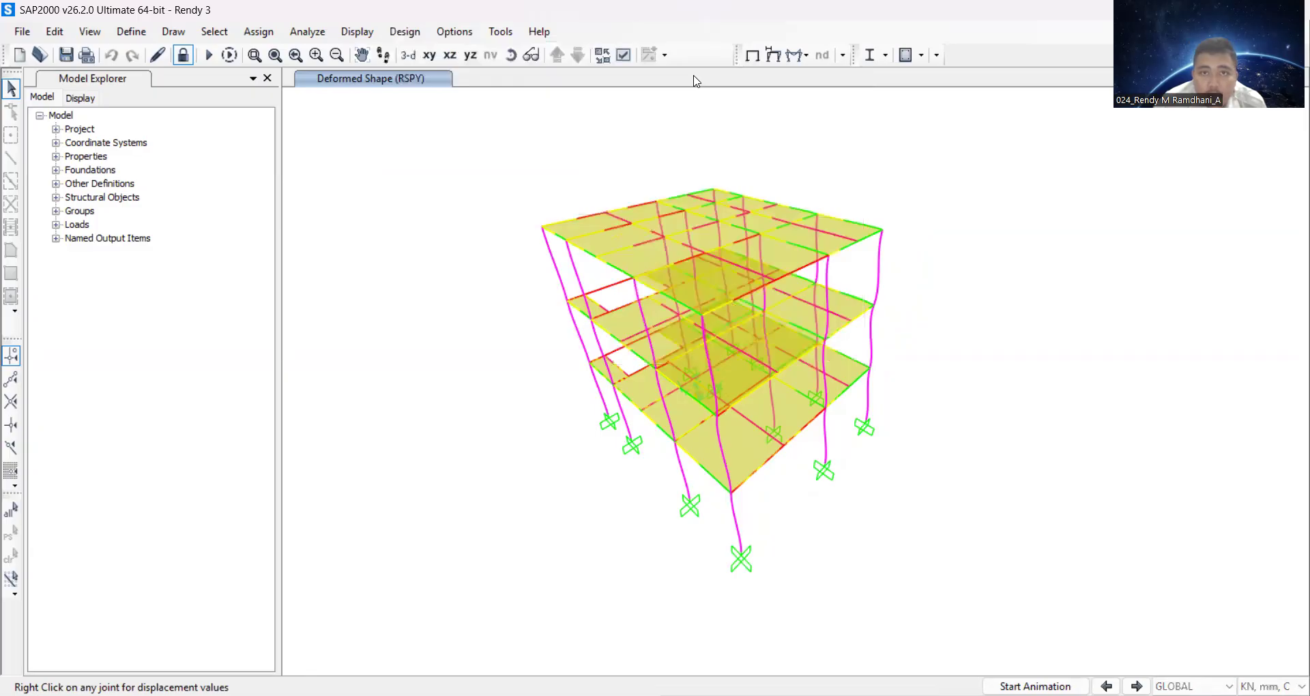
pyautogui.click(664, 180)
pyautogui.click(664, 181)
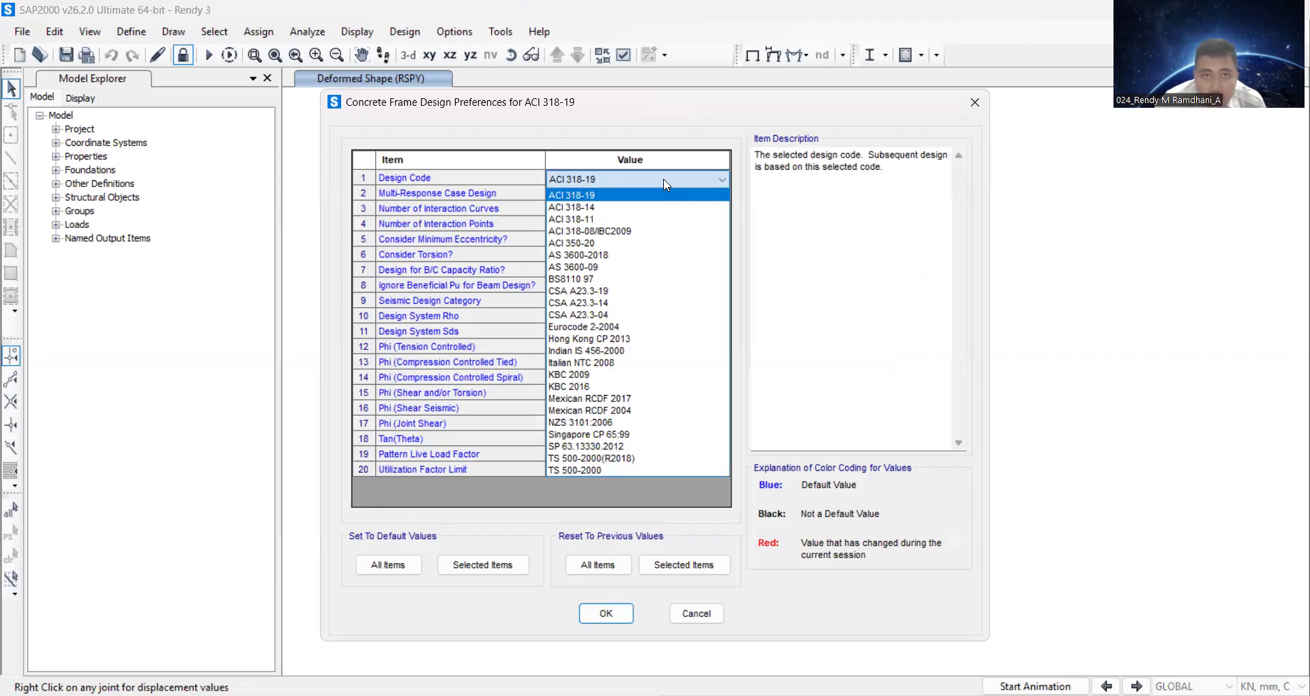
pyautogui.click(587, 207)
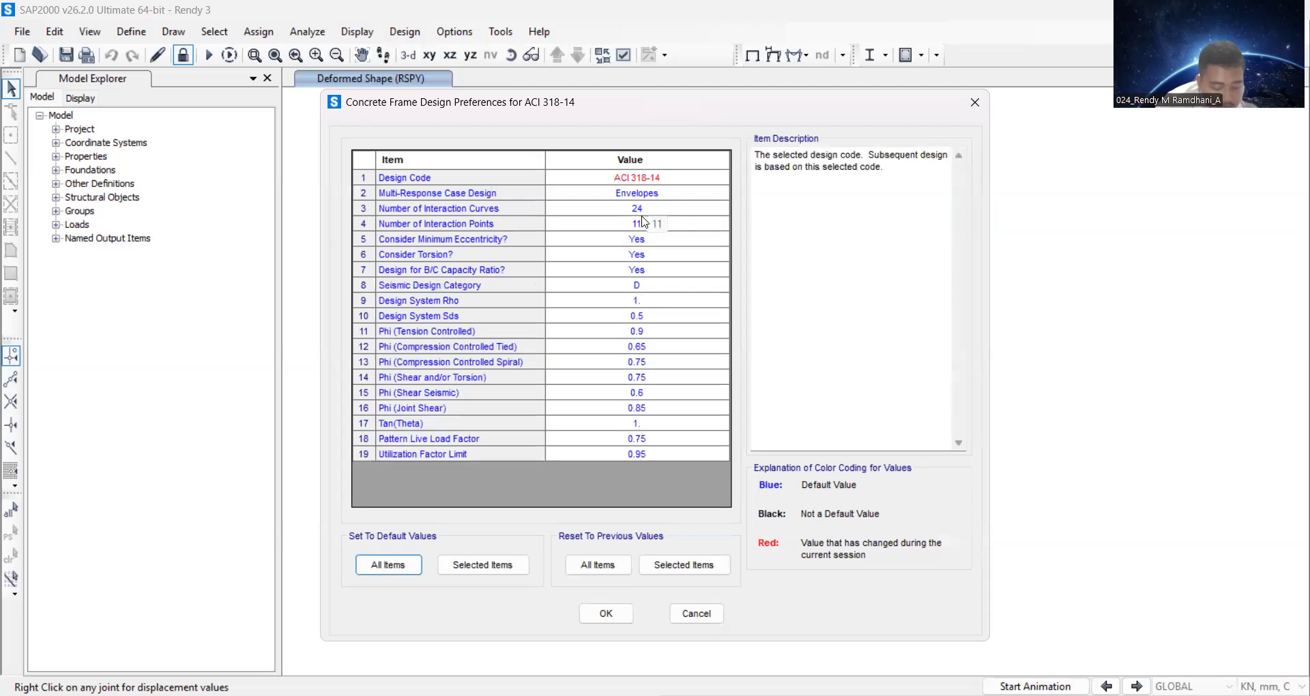
# Set Design System Rho to 1.3 and Design System Sds to 0.69 in the concrete frame design preferences, and accept them.
pyautogui.click(606, 299)
pyautogui.press('End')
pyautogui.write('3')
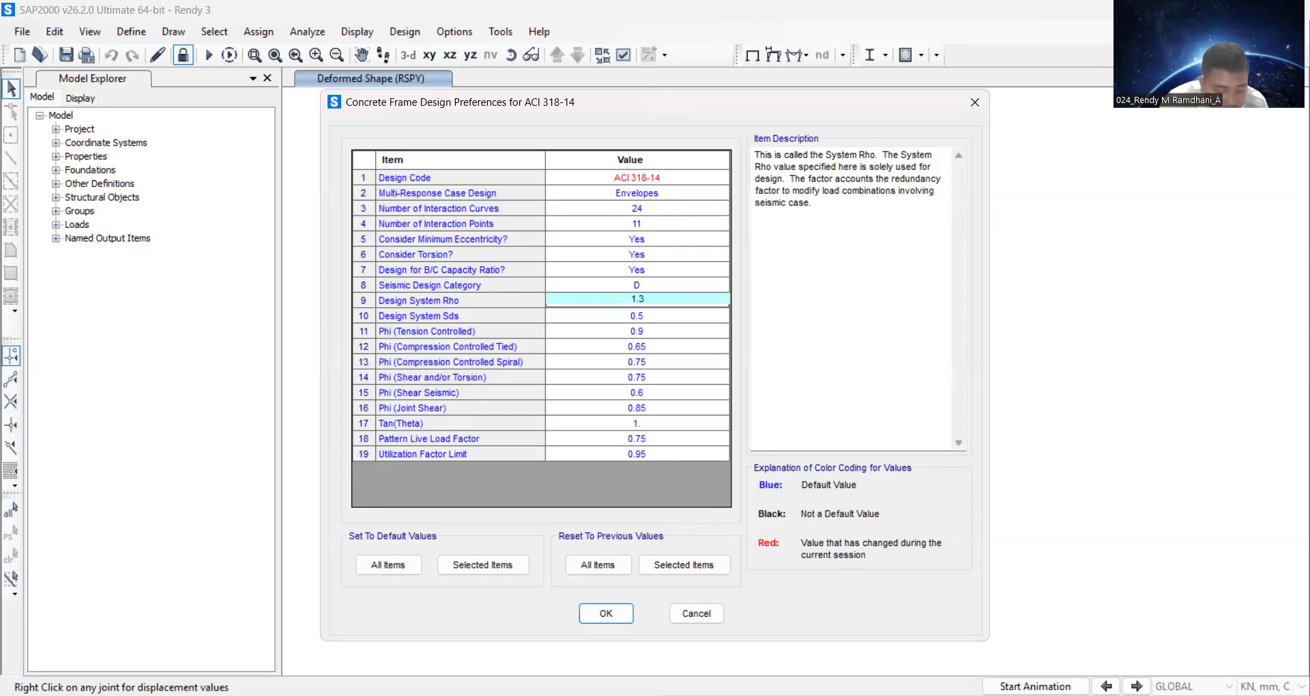
pyautogui.click(606, 316)
pyautogui.press('End')
pyautogui.press('BackSpace')
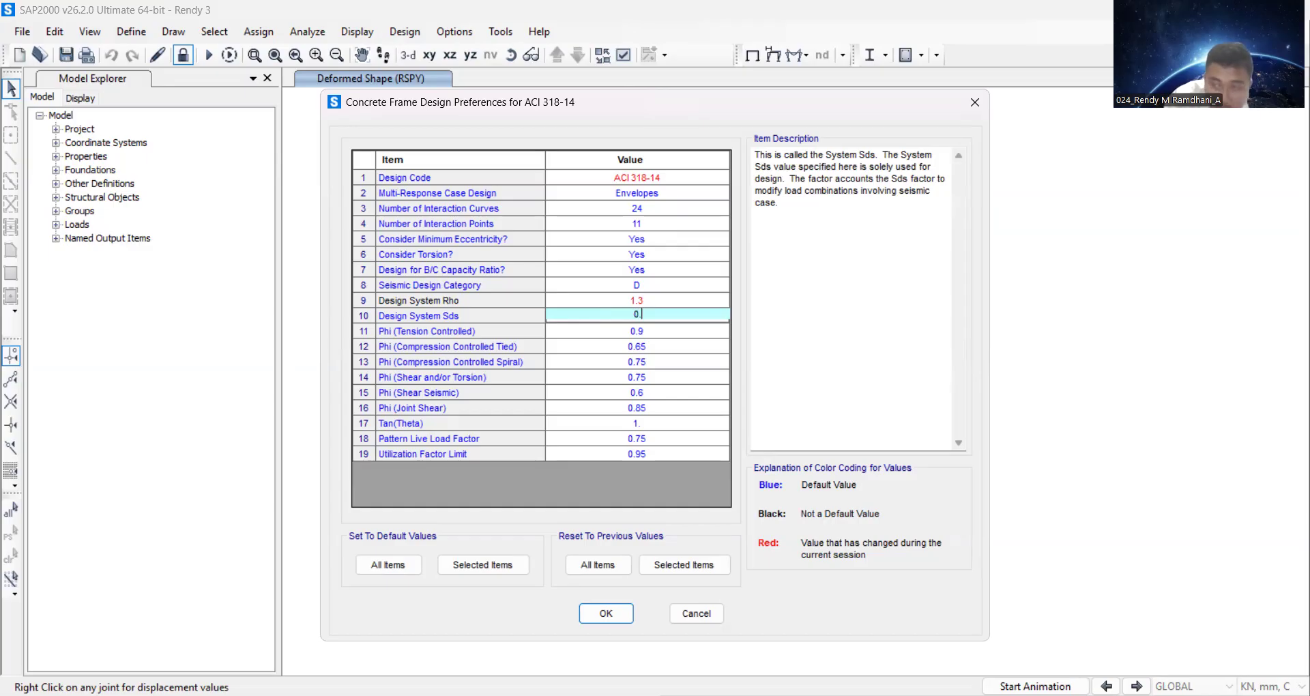
pyautogui.write('69')
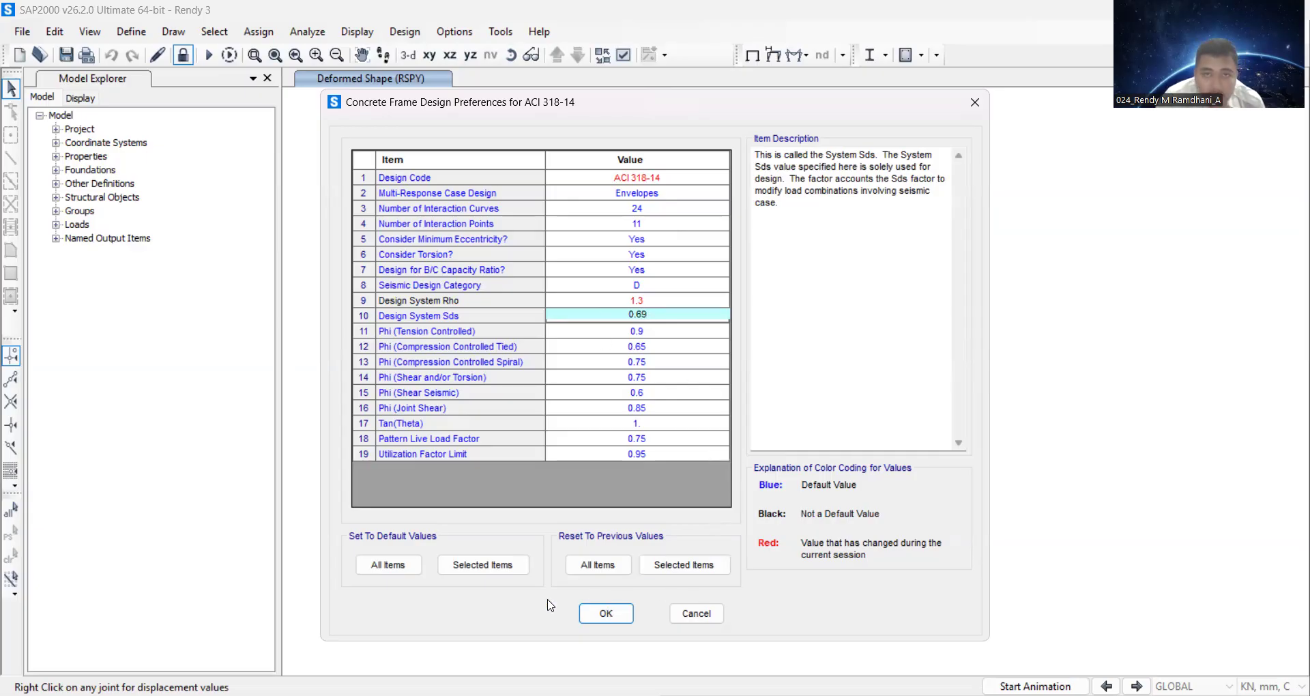
pyautogui.click(606, 613)
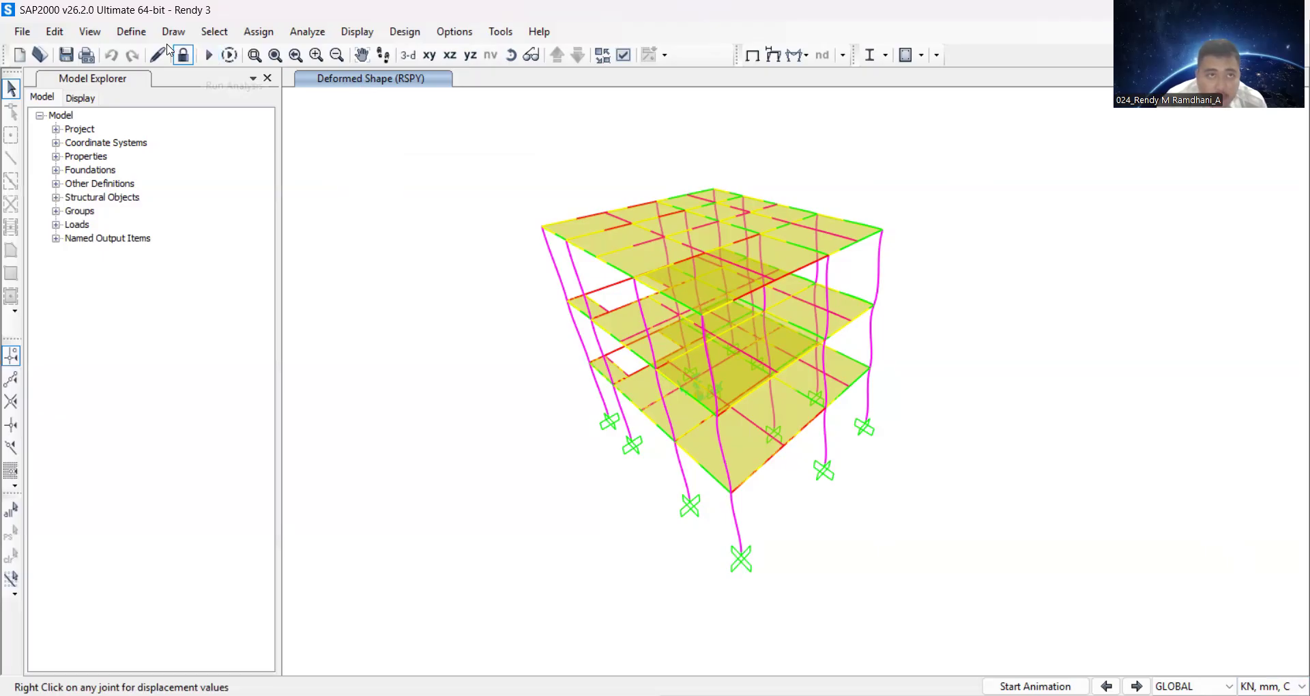
# Add COMB1 through COMB18 to the concrete frame's strength design combinations and turn off automatic generation of code-based combinations.
pyautogui.click(404, 32)
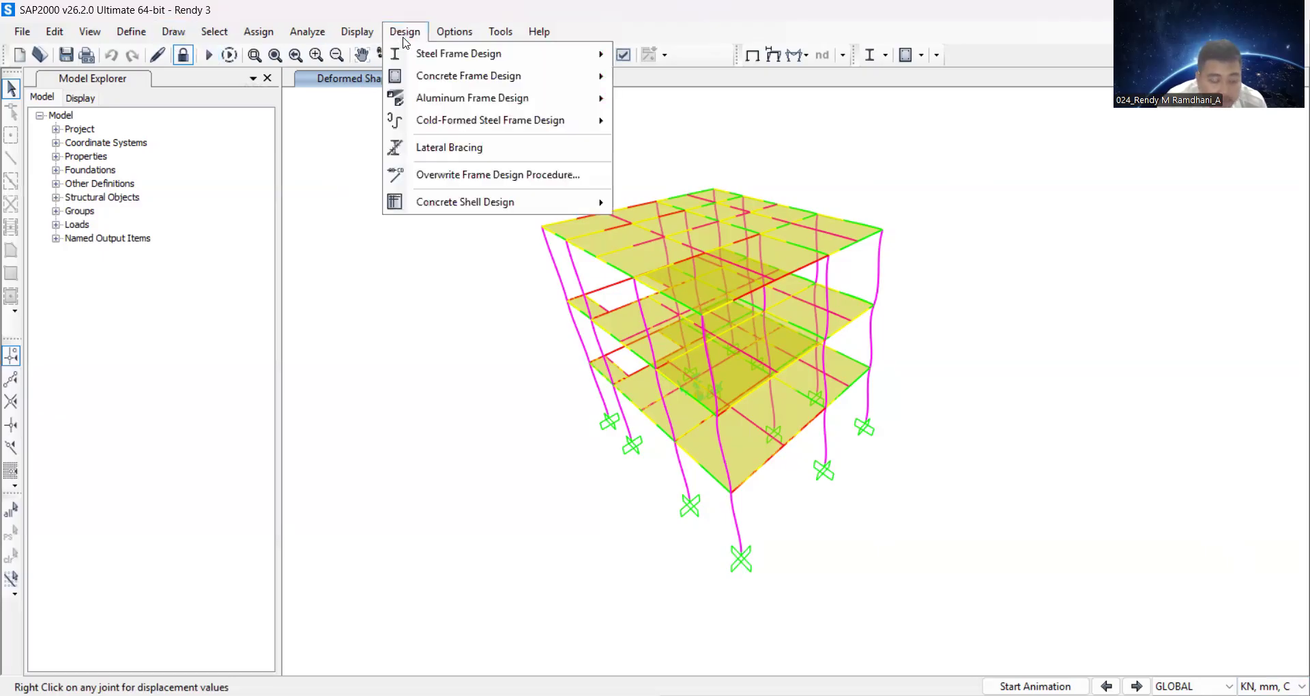
pyautogui.moveTo(450, 78)
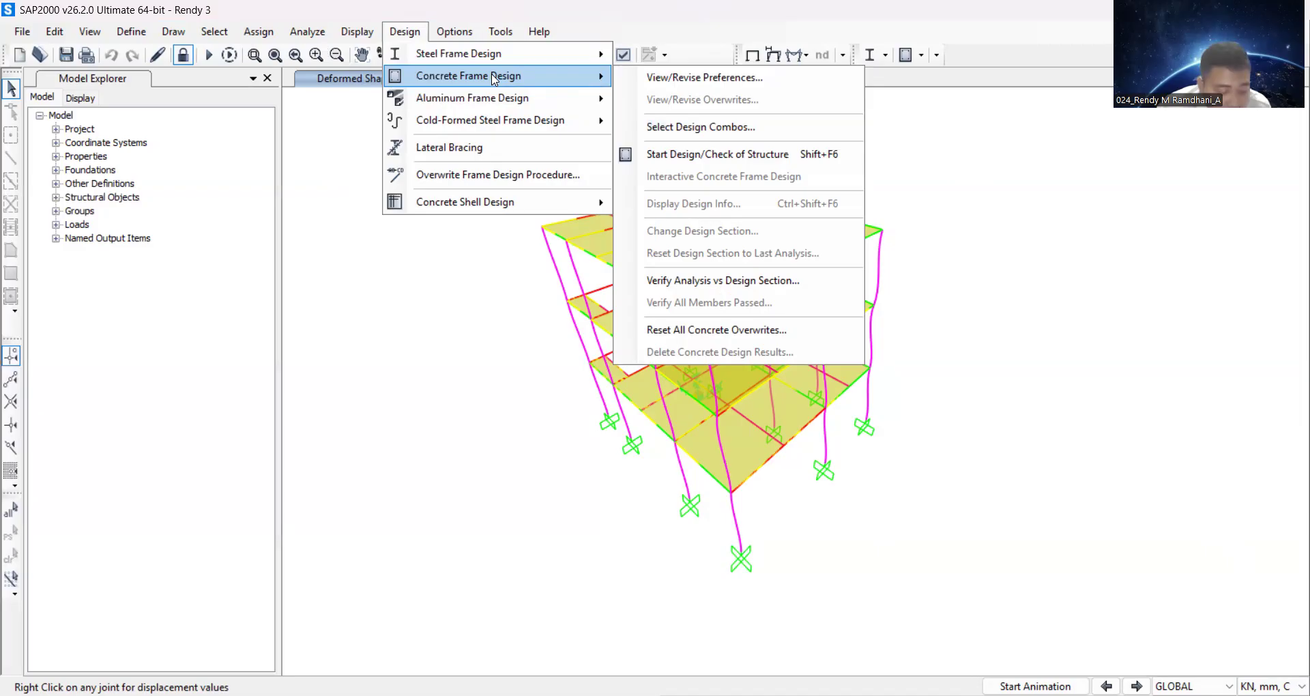
pyautogui.click(661, 130)
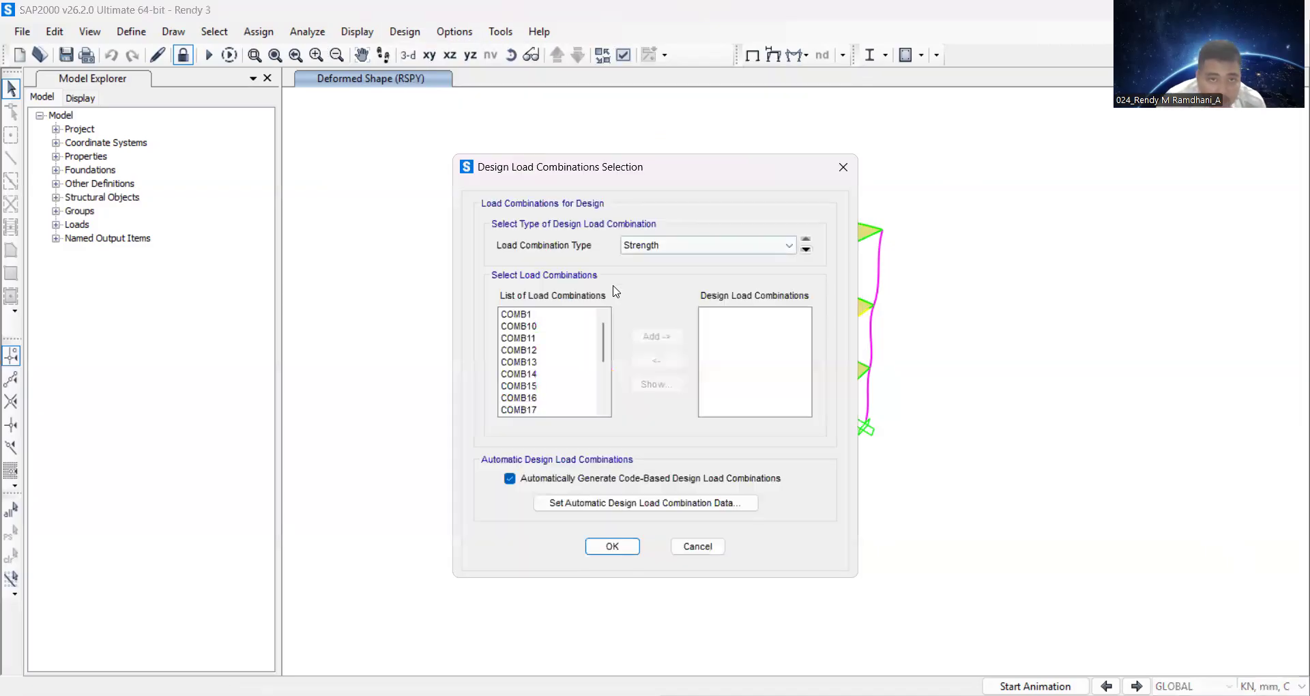
pyautogui.click(528, 315)
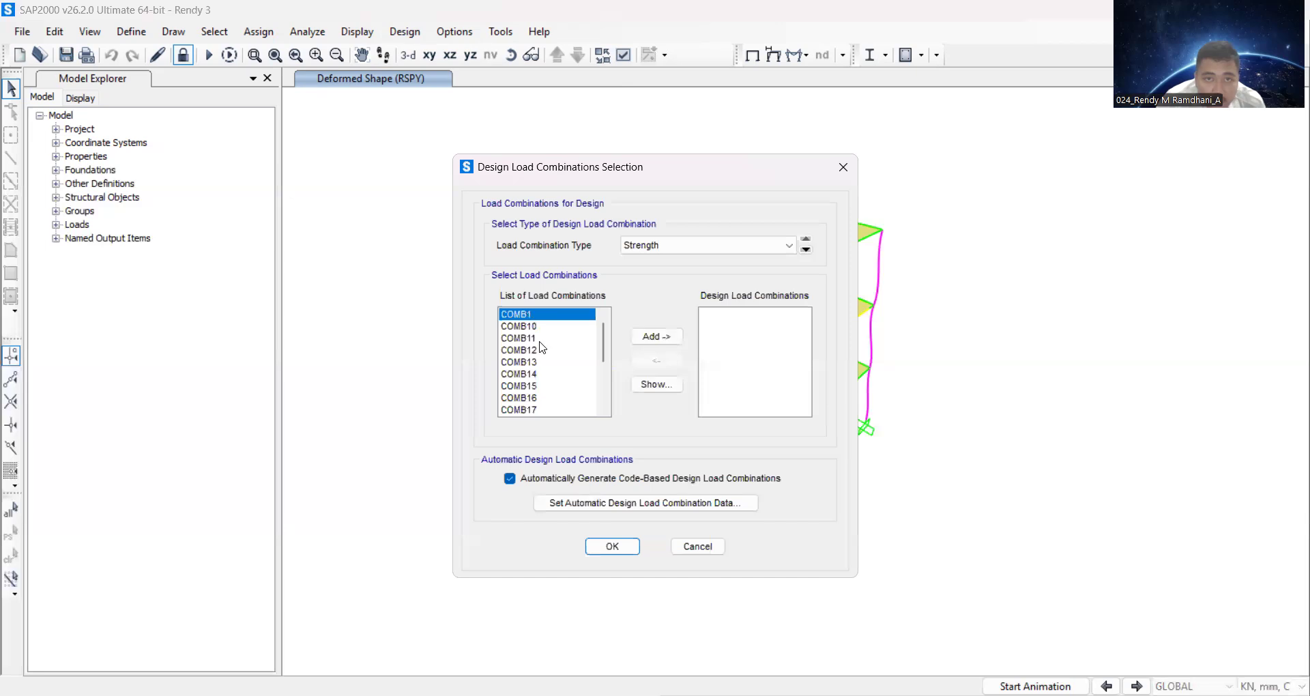
pyautogui.scroll(-3, 564, 407)
pyautogui.scroll(3, 546, 399)
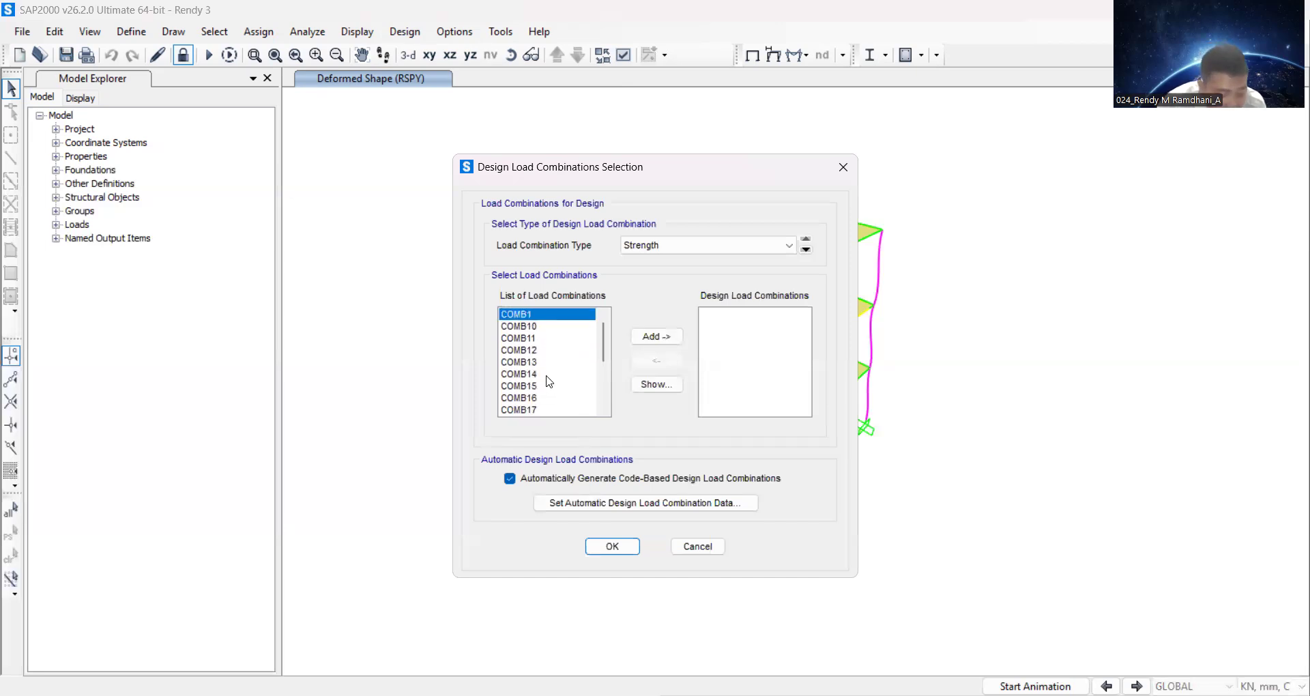
pyautogui.click(555, 330)
pyautogui.moveTo(536, 316); pyautogui.dragTo(558, 477)
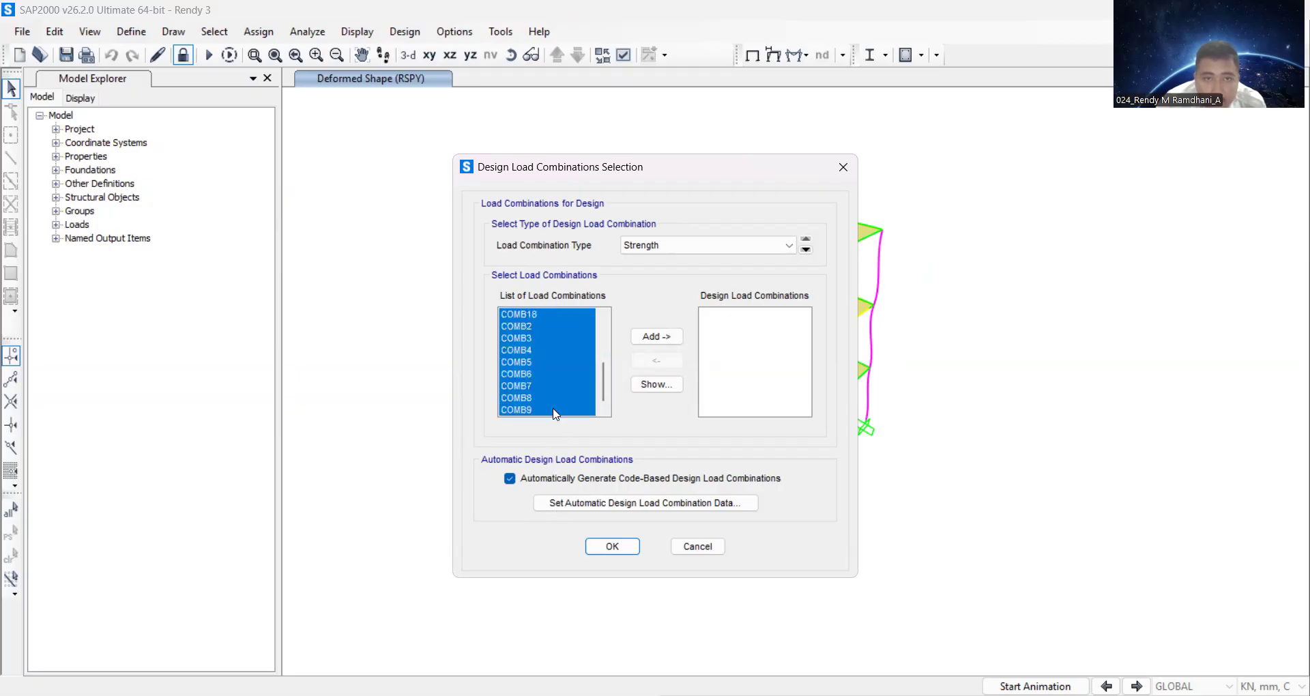
pyautogui.scroll(3, 555, 388)
pyautogui.scroll(-3, 558, 390)
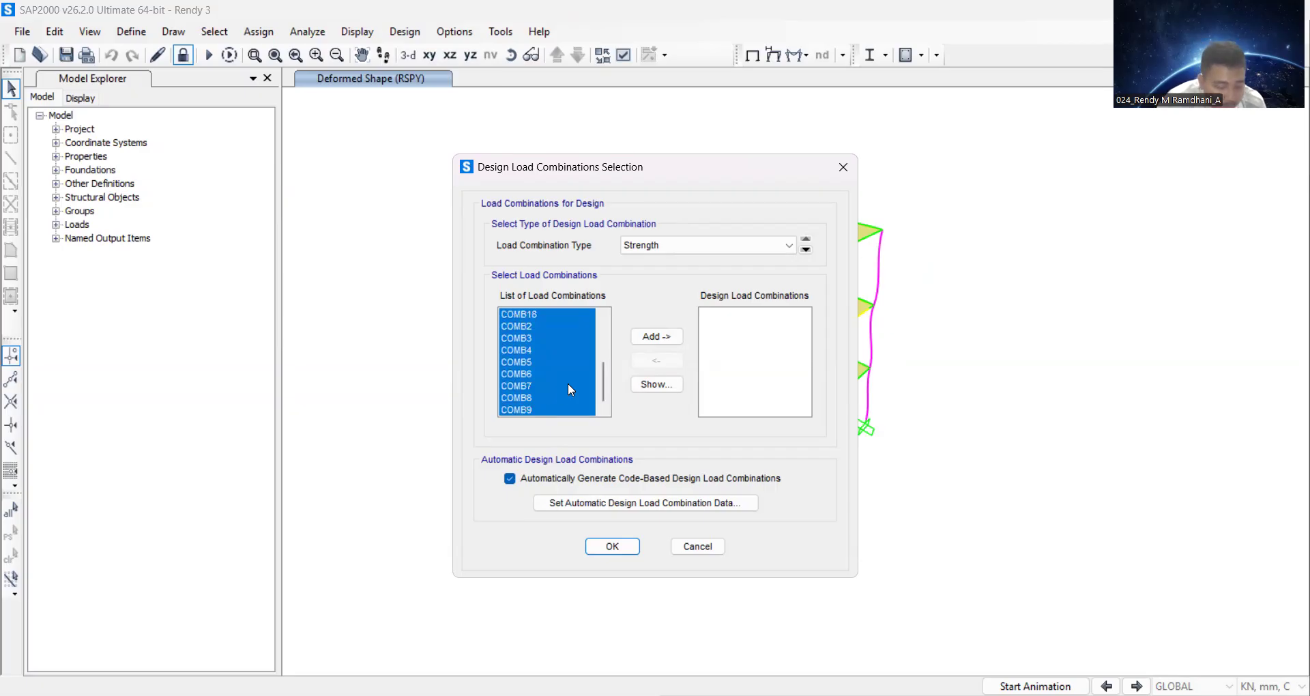
pyautogui.click(655, 336)
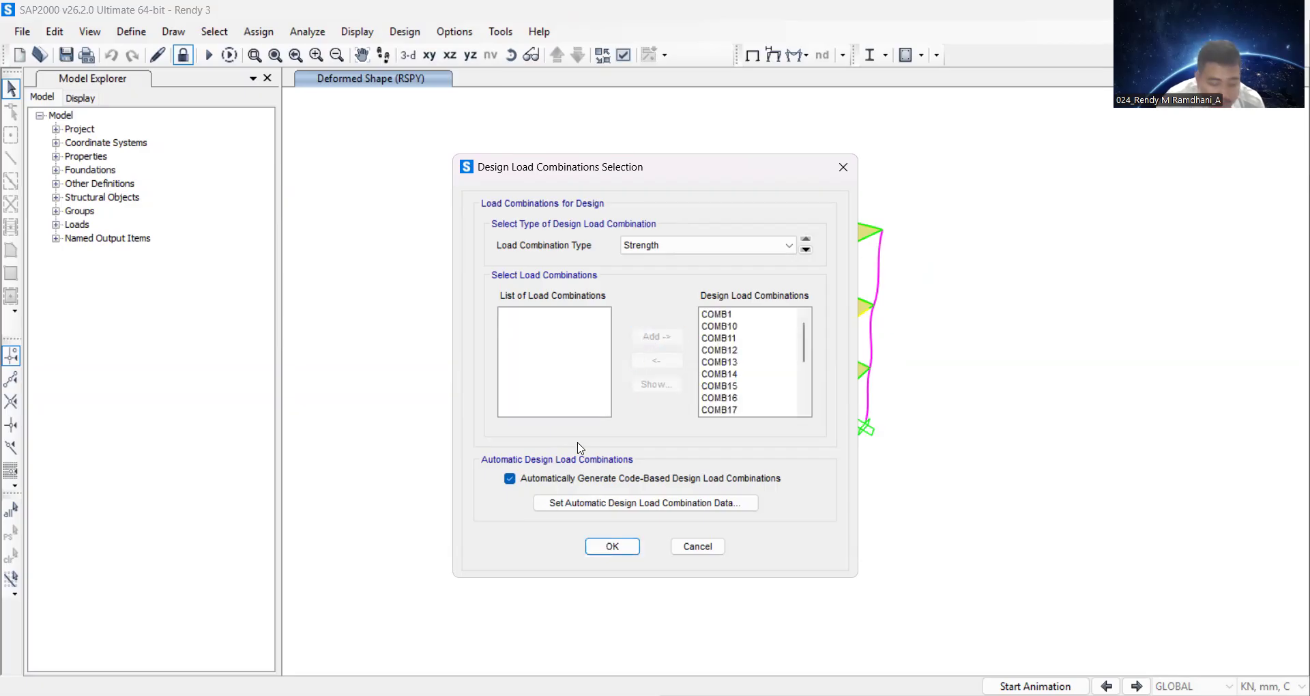
pyautogui.click(510, 477)
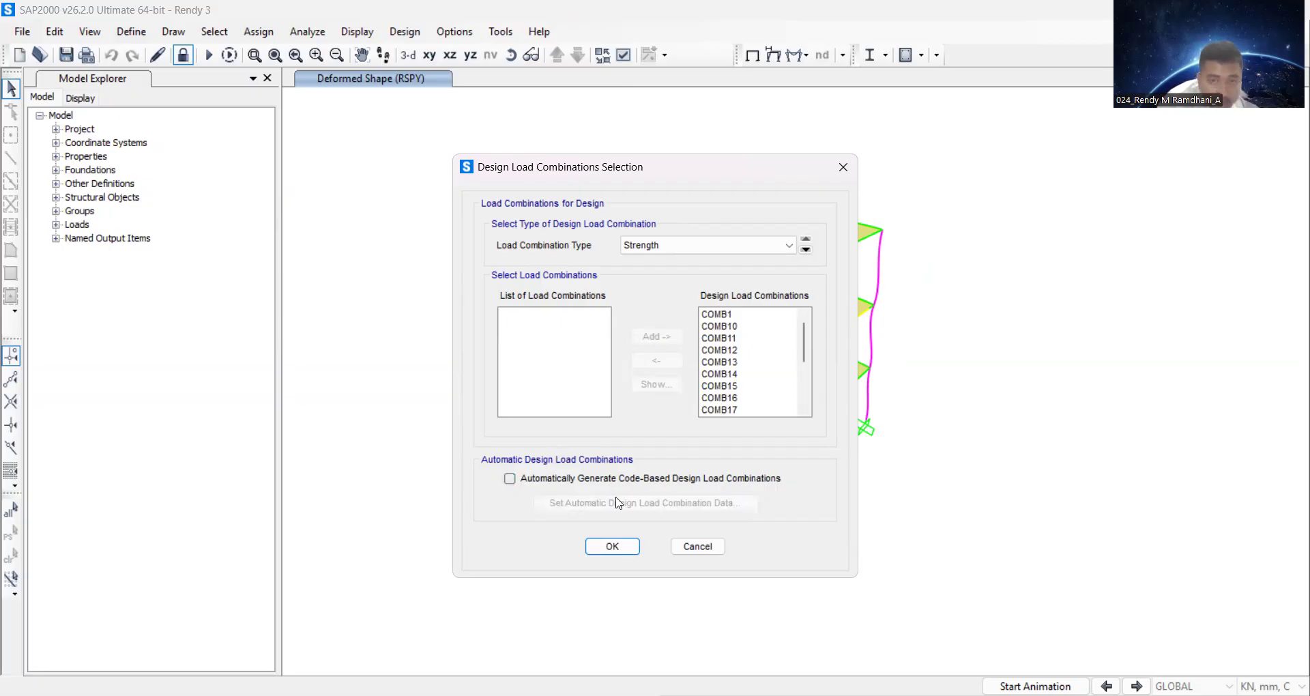
pyautogui.click(618, 548)
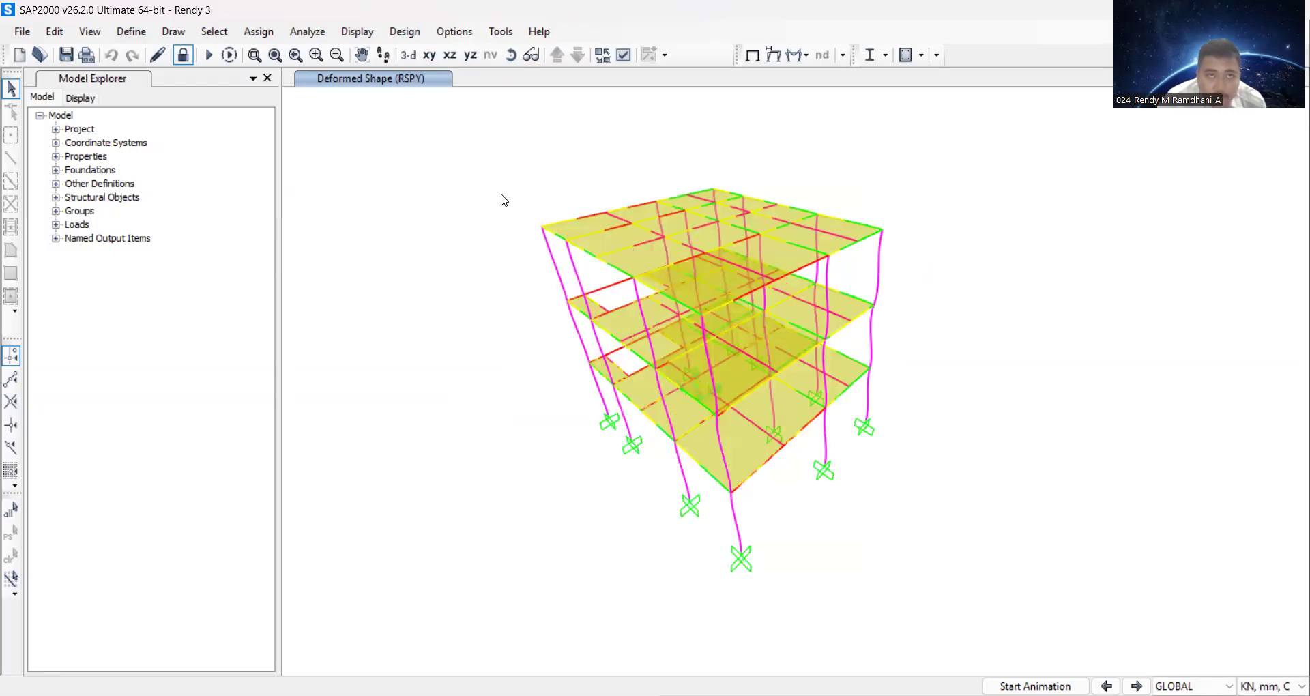
# Run the concrete frame design check of the structure and inspect the reinforcement results on the 3D model.
pyautogui.click(402, 33)
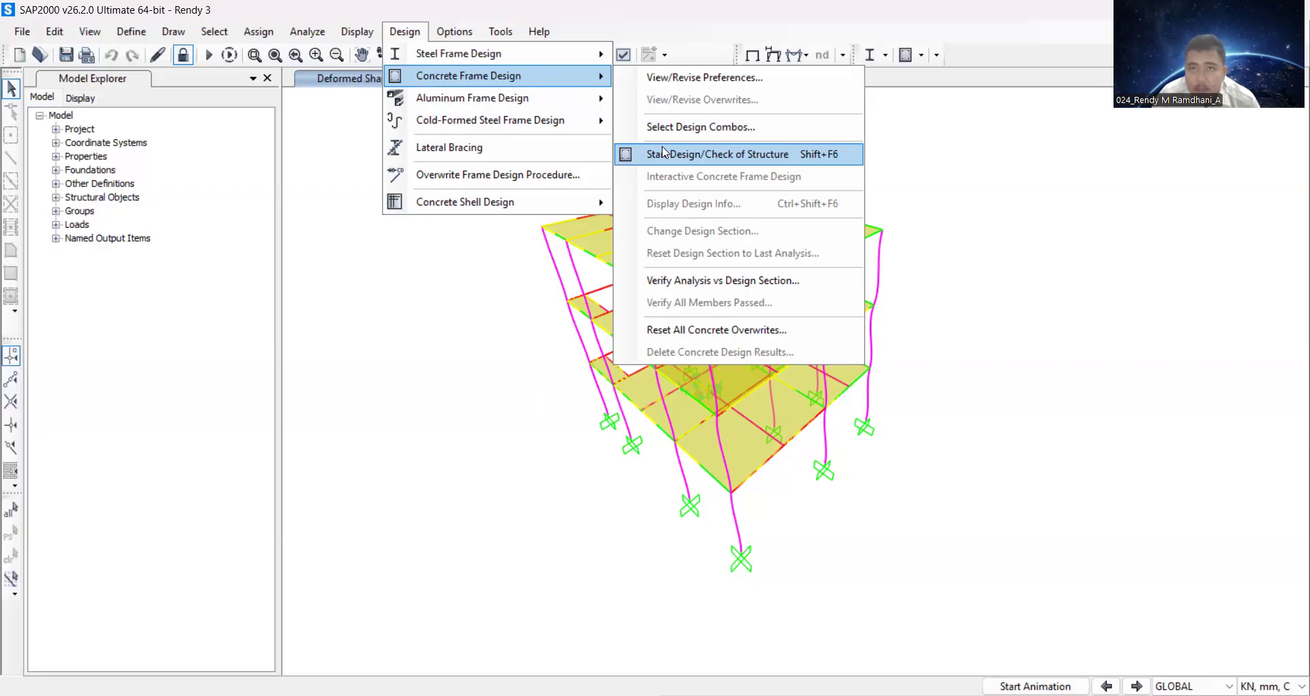
pyautogui.click(662, 151)
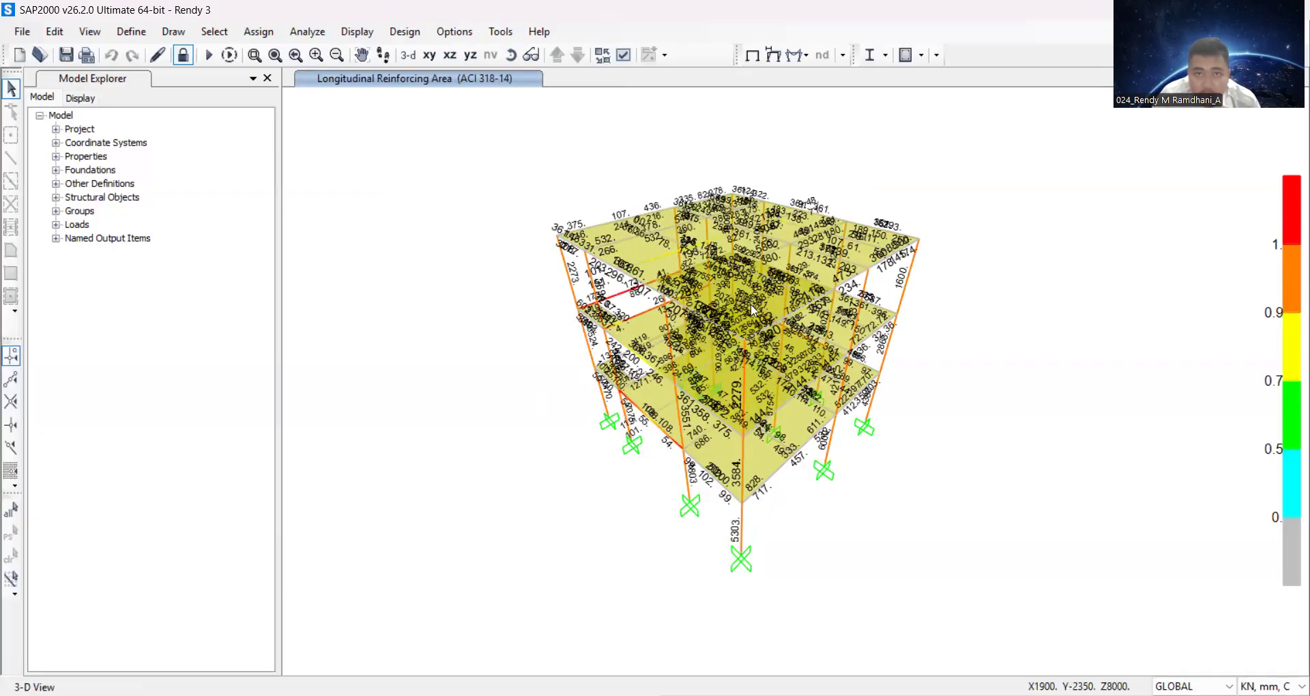
pyautogui.scroll(3, 719, 293)
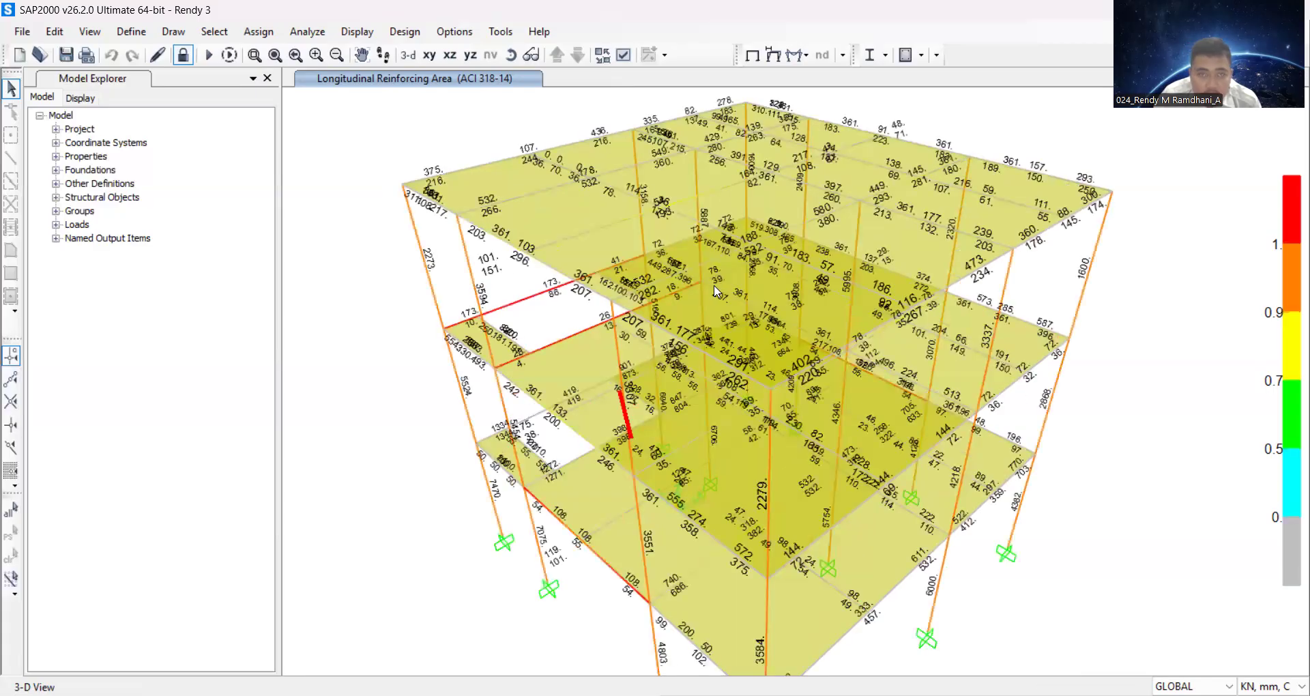
pyautogui.scroll(-2, 716, 288)
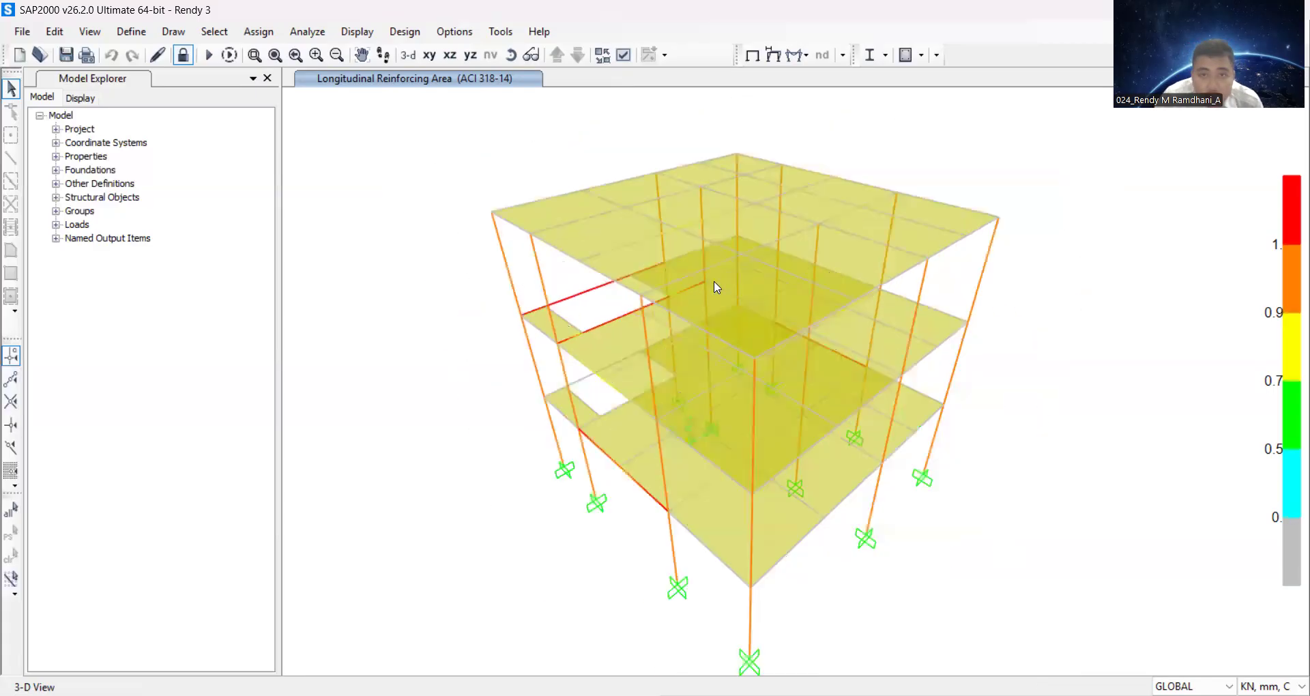
pyautogui.scroll(1, 715, 286)
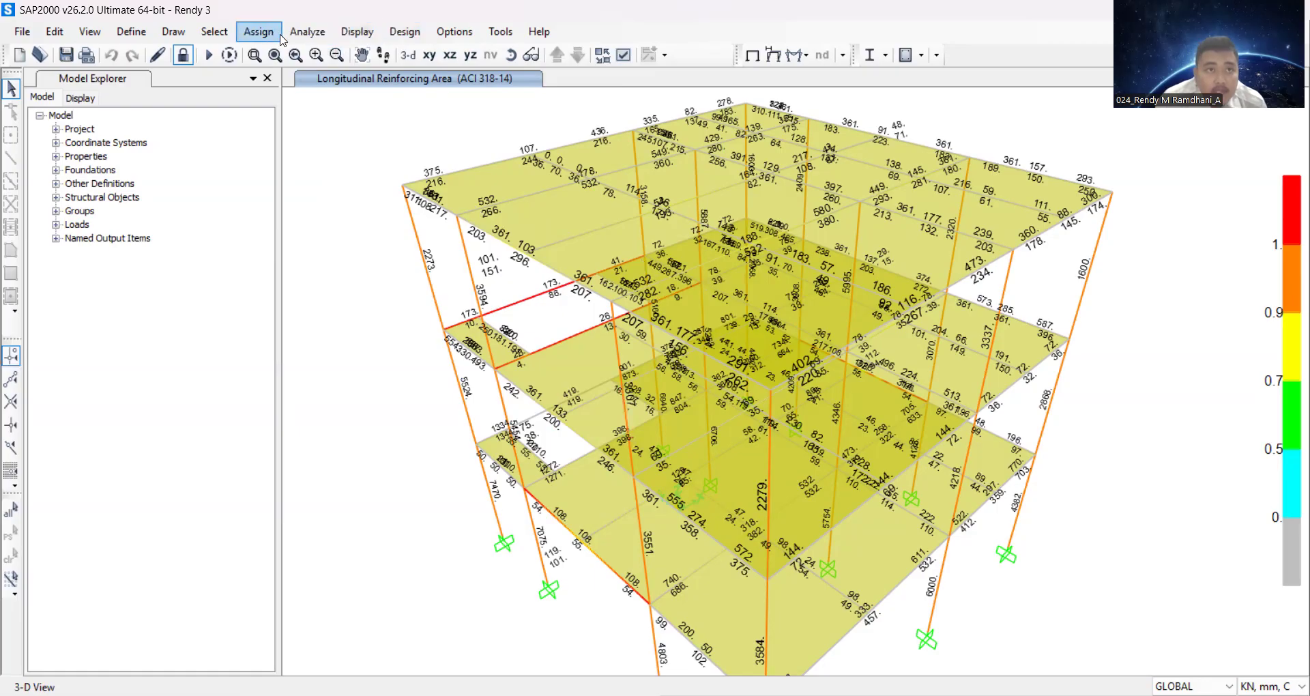
# Examine the longitudinal reinforcing areas on the 3D model, especially around the red overstressed beams beside the floor opening.
pyautogui.click(362, 32)
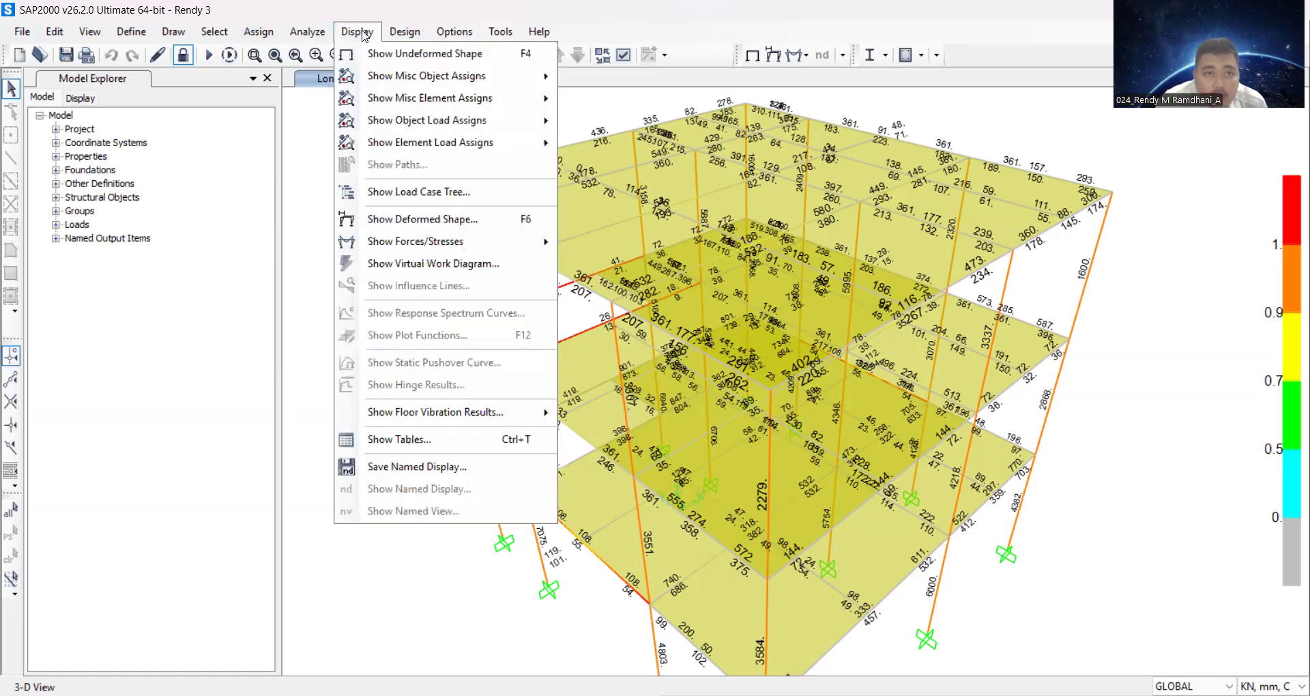
pyautogui.moveTo(408, 33)
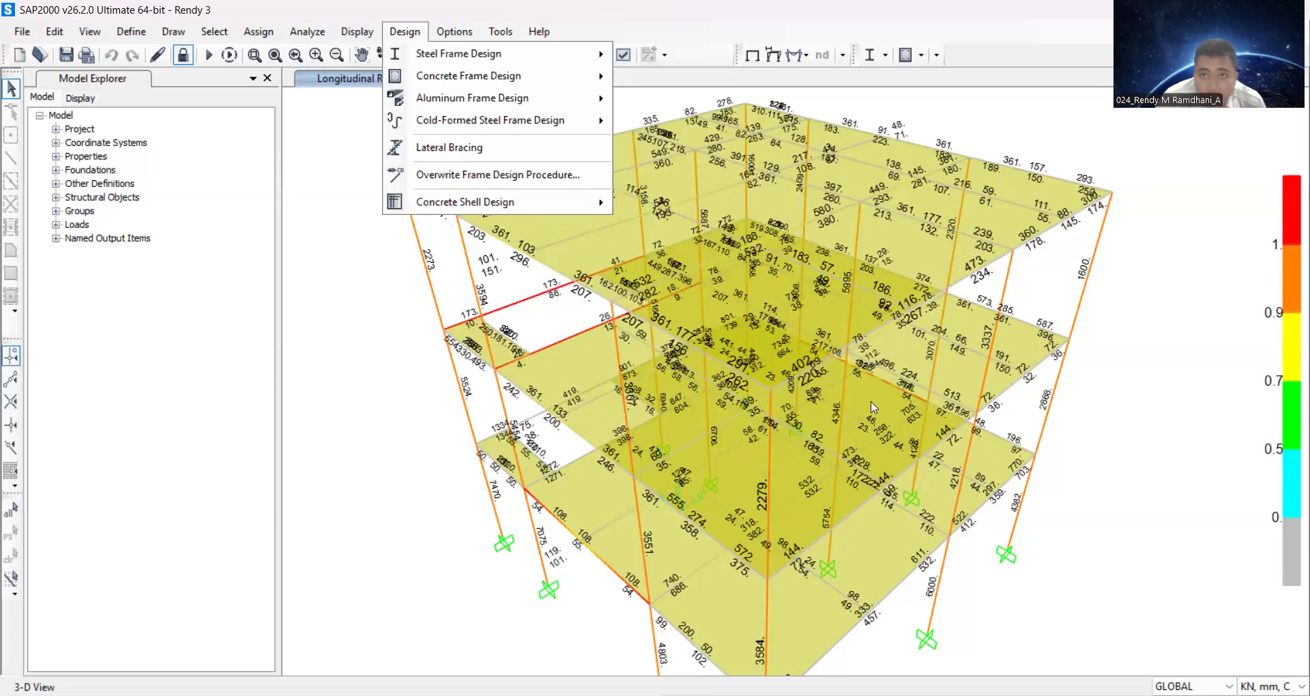
pyautogui.scroll(-5, 828, 388)
pyautogui.click(776, 203)
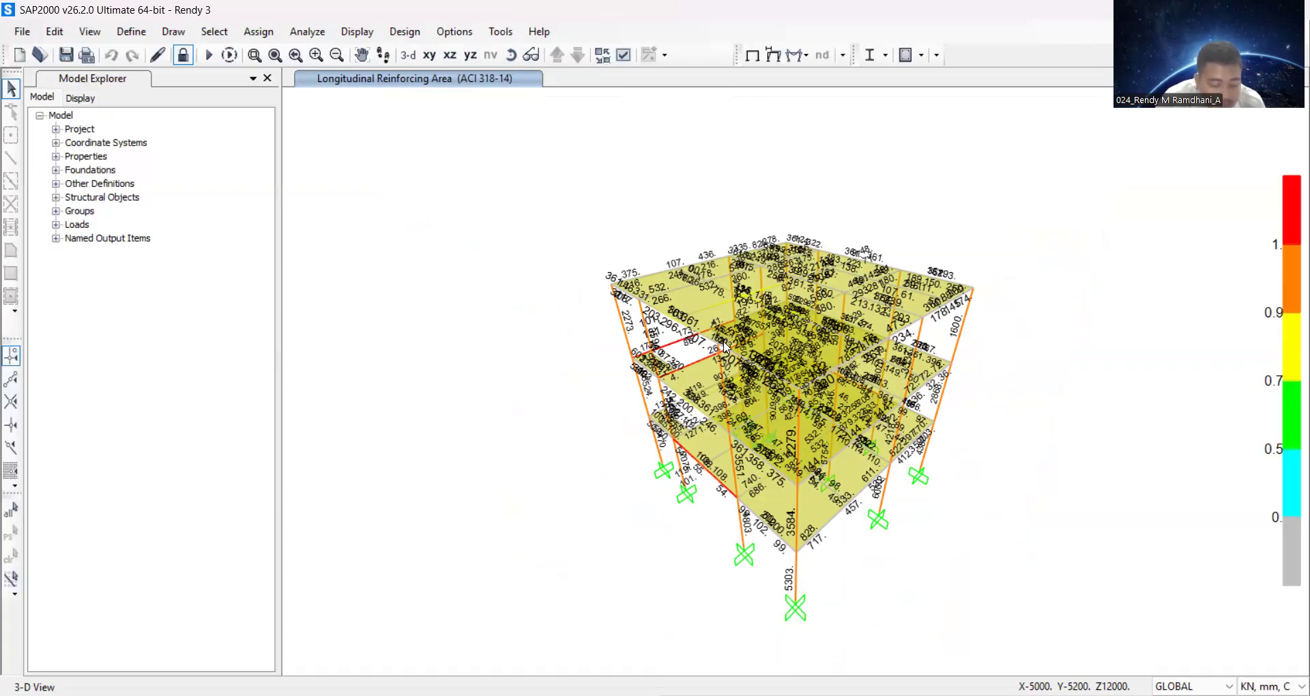
pyautogui.scroll(2, 716, 362)
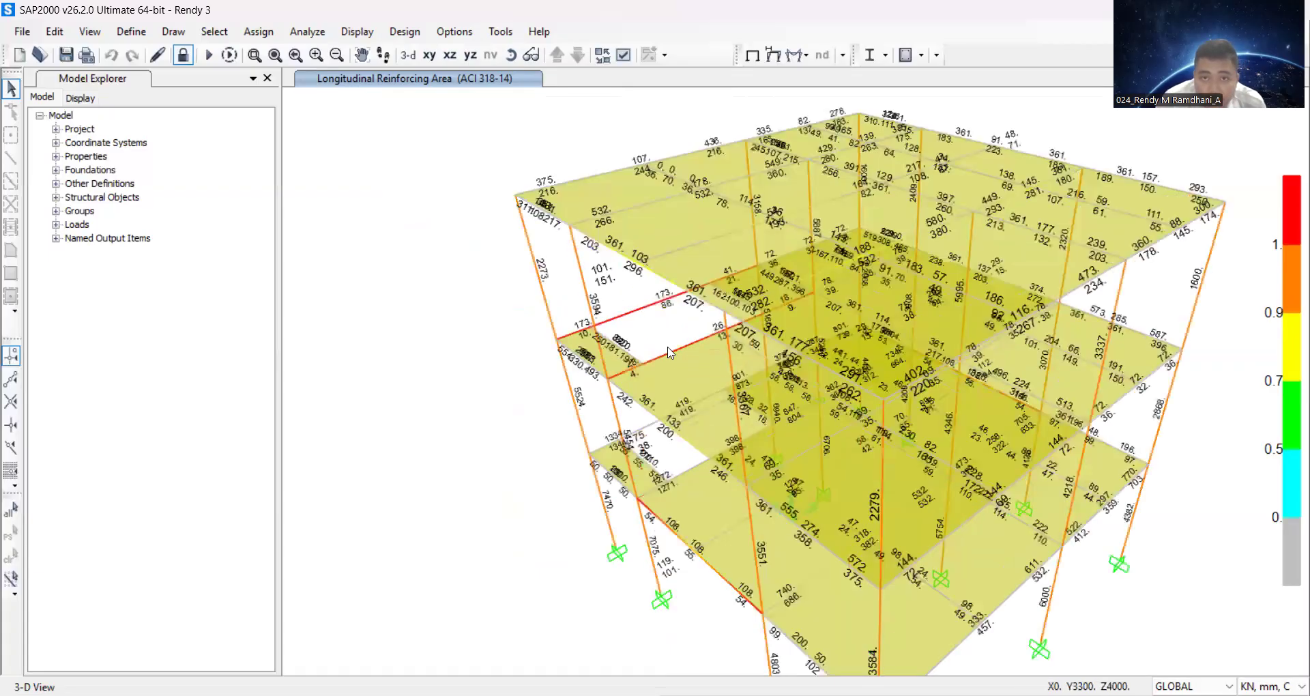
pyautogui.scroll(2, 672, 313)
pyautogui.scroll(-2, 686, 319)
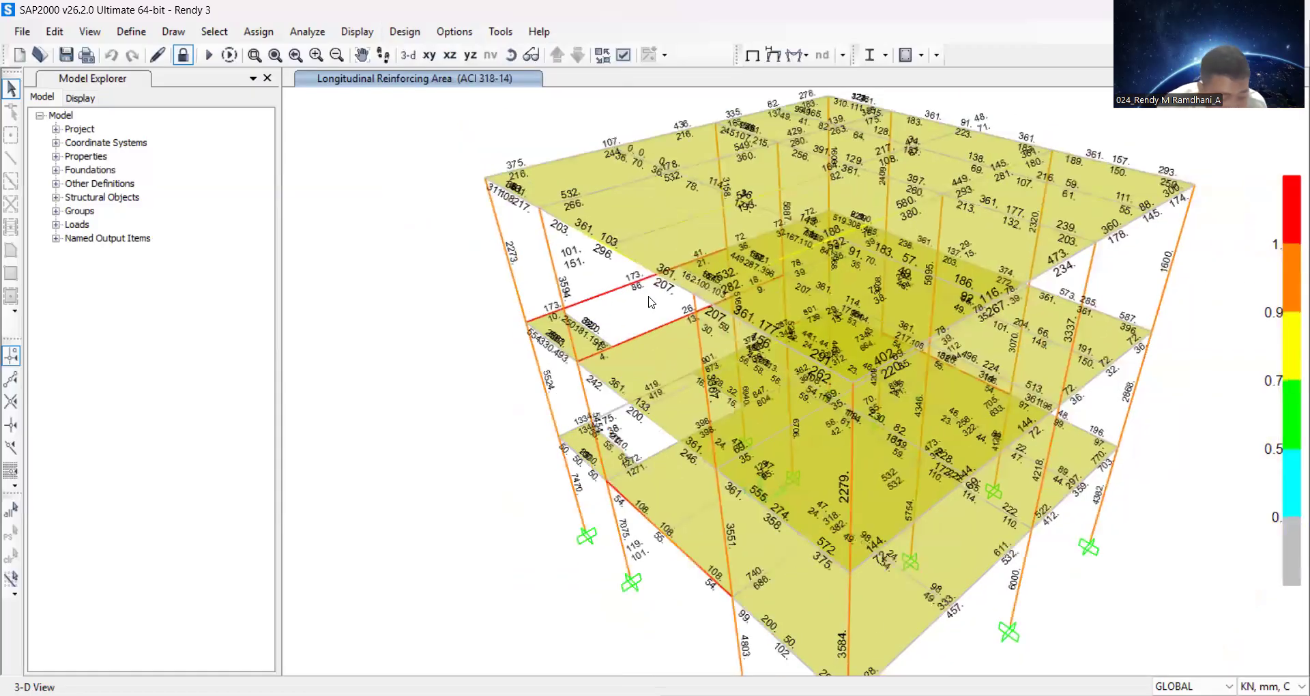
pyautogui.scroll(2, 649, 285)
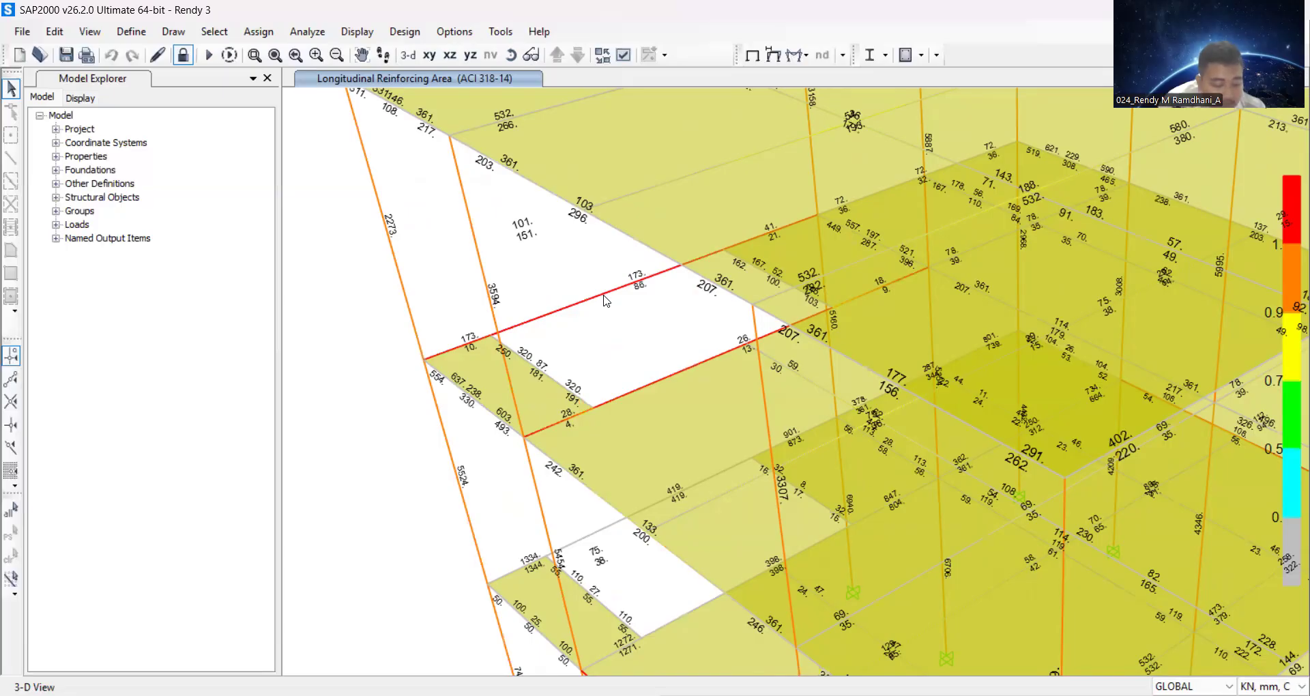
# Display the concrete design output as Shear Reinforcing on the 3D model.
pyautogui.click(396, 39)
pyautogui.moveTo(453, 75)
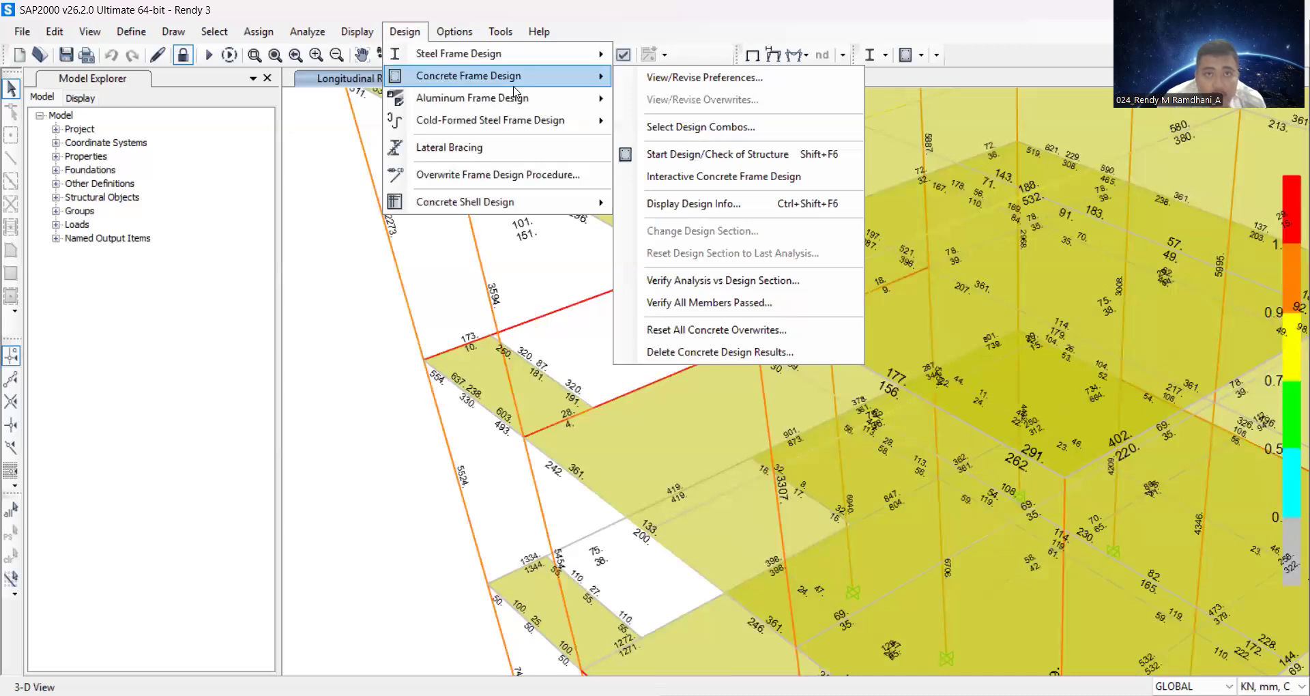
pyautogui.click(693, 204)
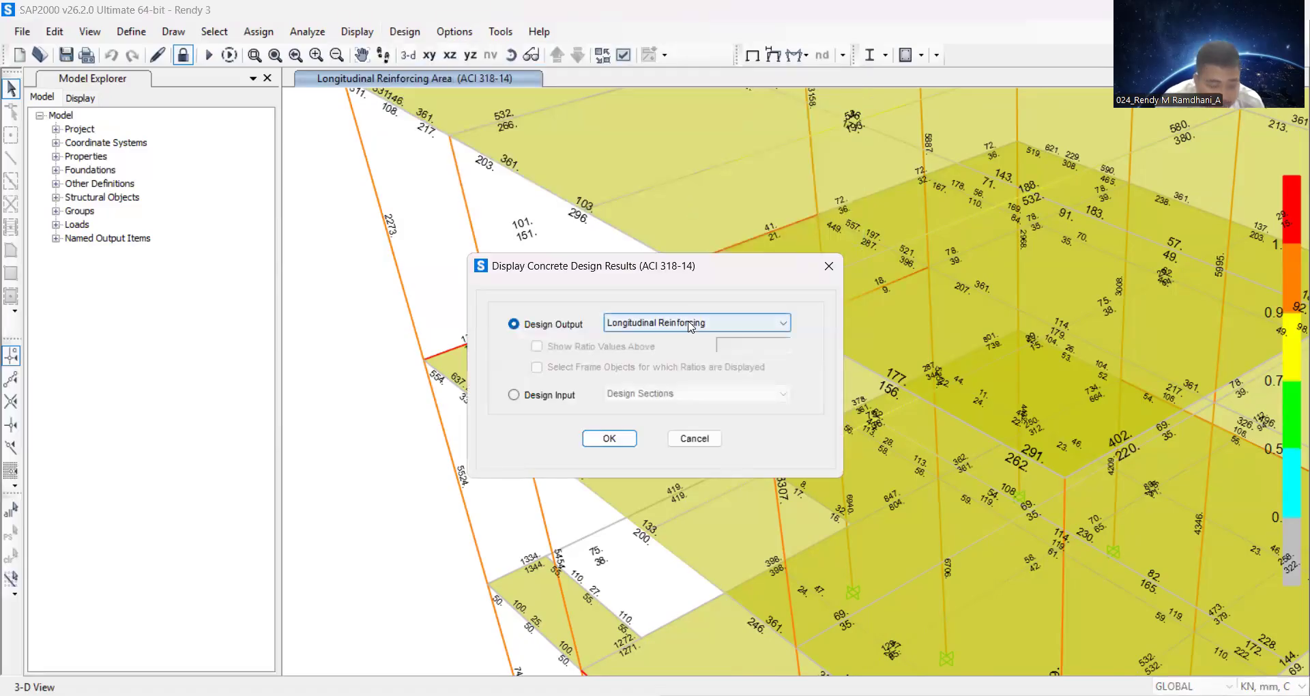
pyautogui.click(690, 325)
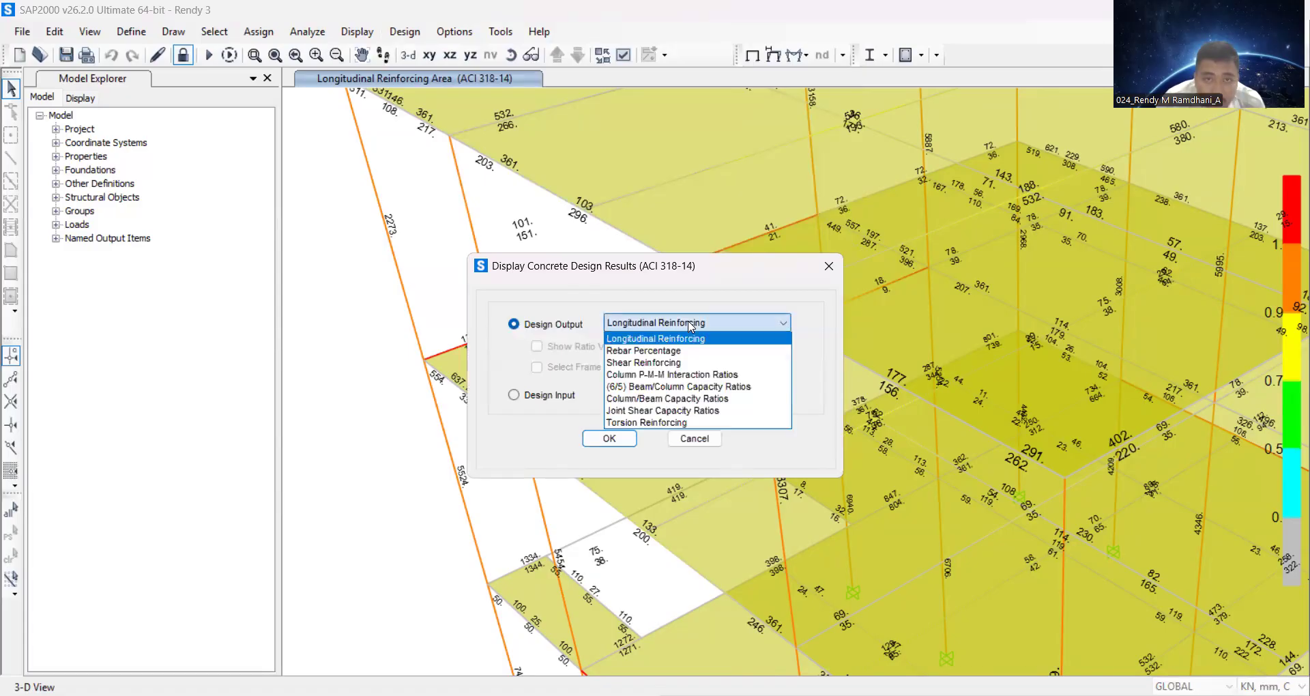
pyautogui.click(669, 363)
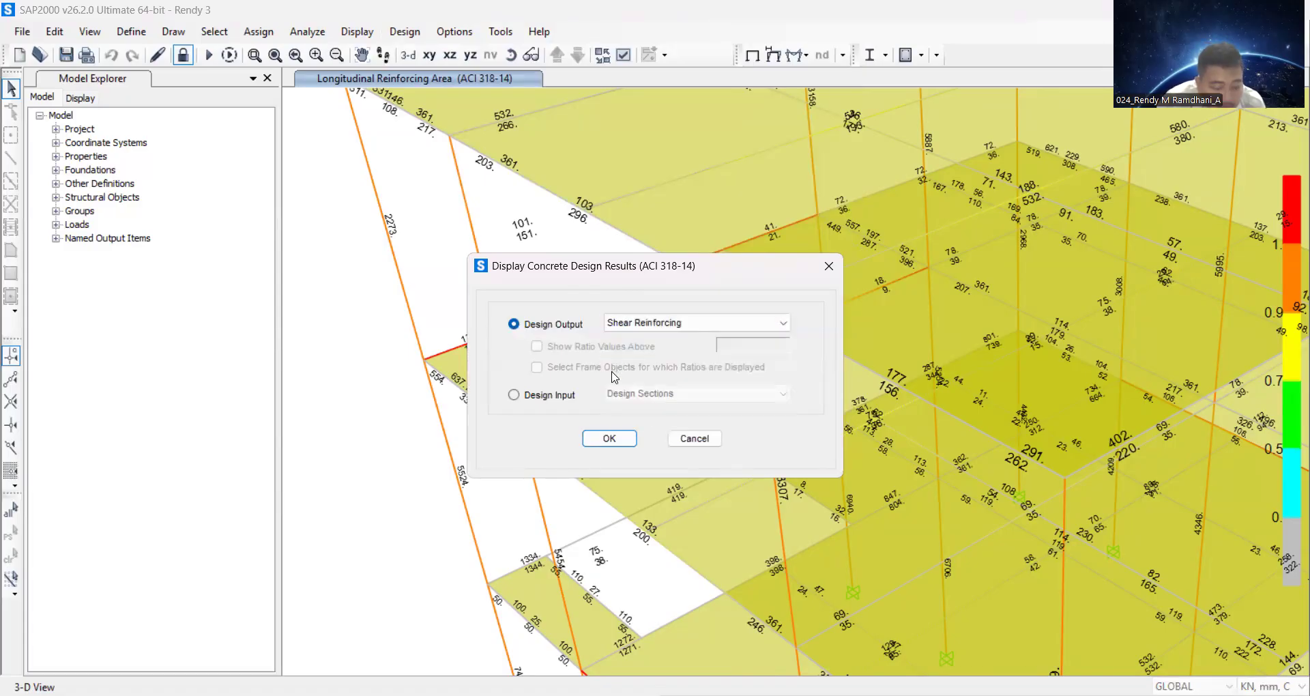
pyautogui.click(609, 438)
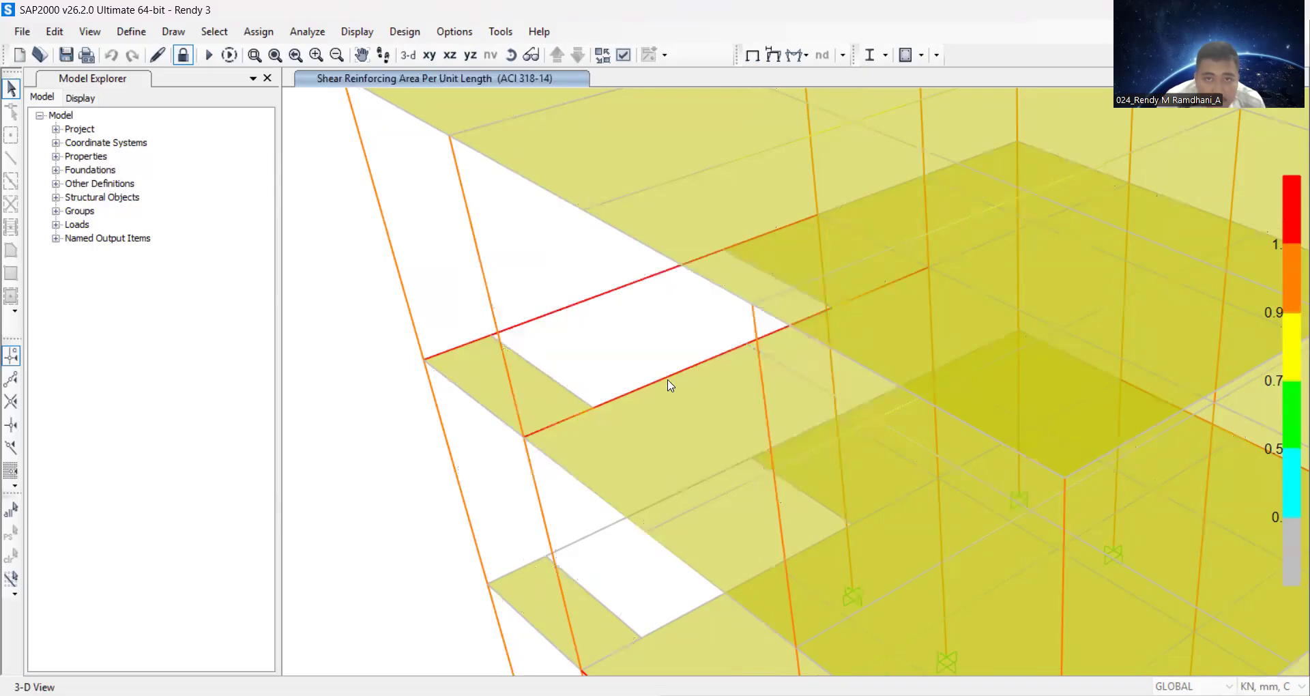
# Examine the shear reinforcing values across all storeys, focusing on the red beams marked O/S.
pyautogui.scroll(-3, 694, 378)
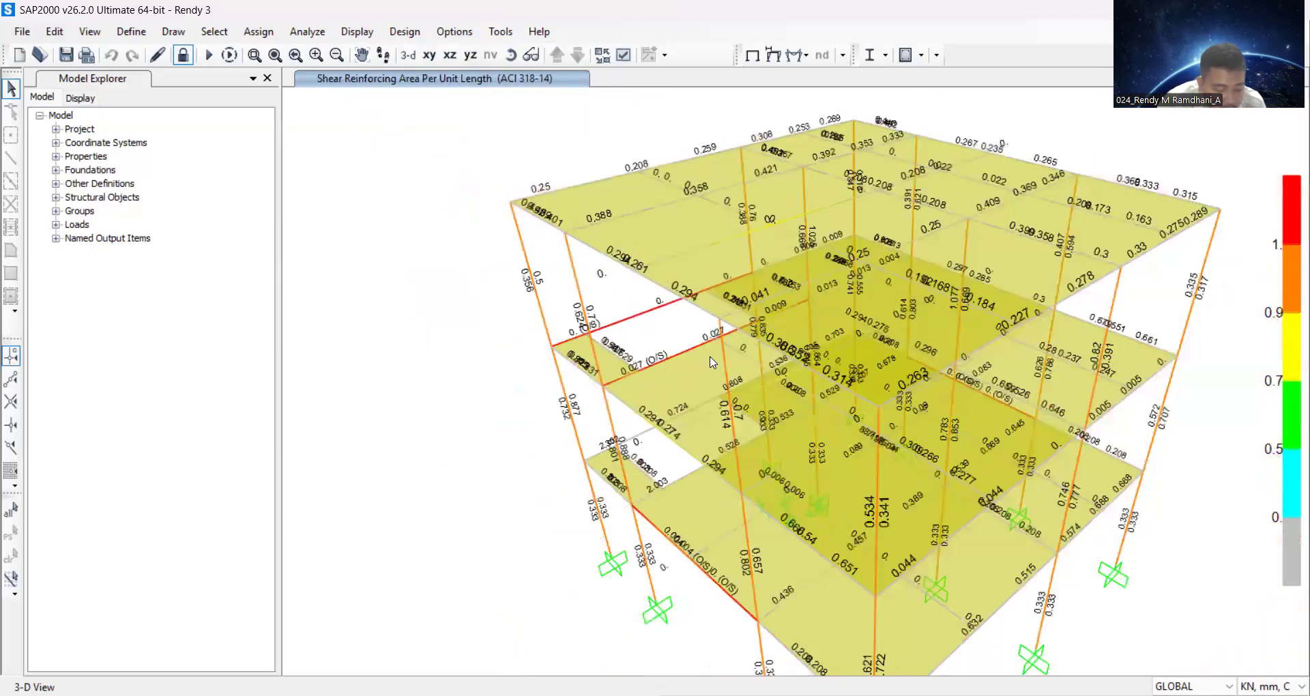
pyautogui.moveTo(714, 333); pyautogui.dragTo(645, 299, button='middle')
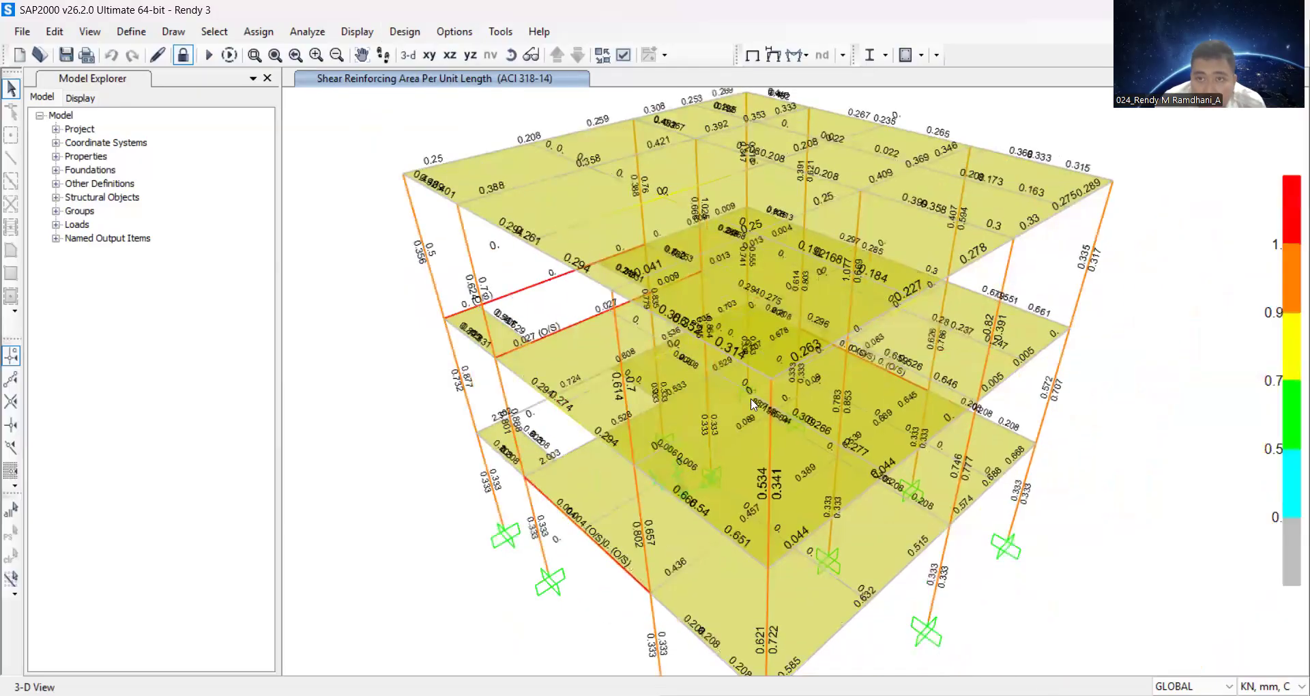
pyautogui.moveTo(749, 430); pyautogui.dragTo(737, 383, button='middle')
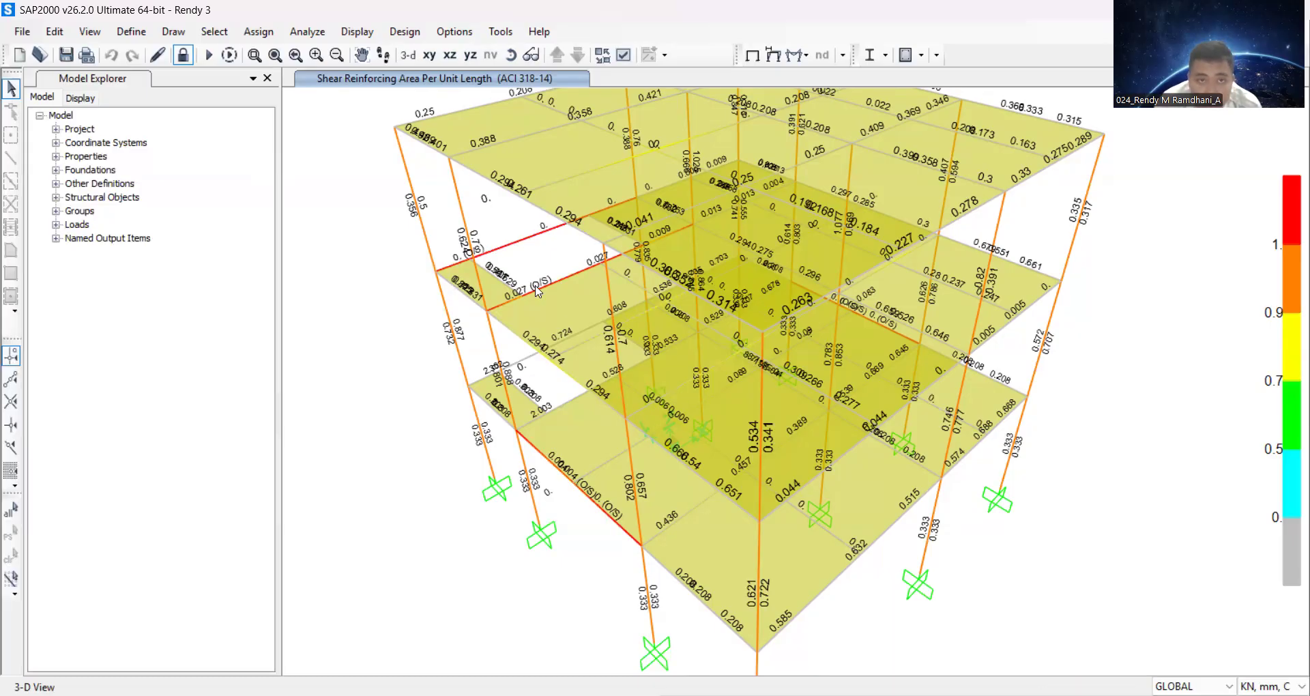
pyautogui.scroll(3, 613, 521)
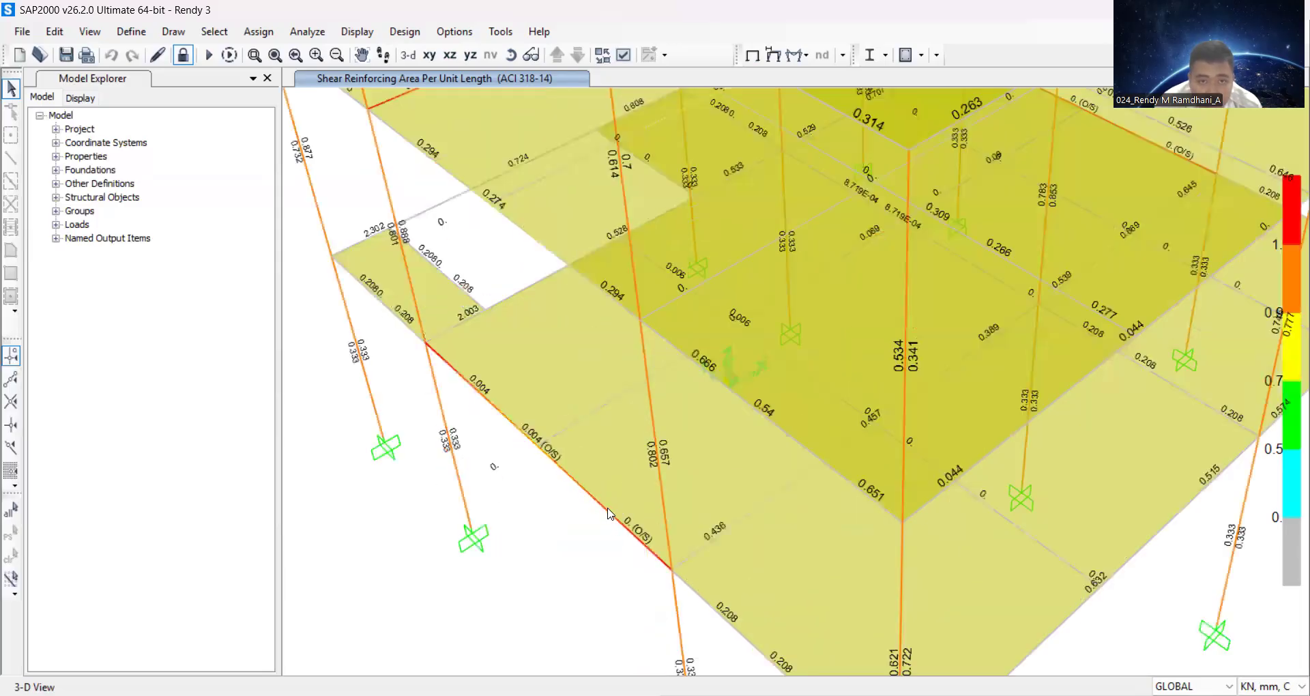
pyautogui.moveTo(638, 537); pyautogui.dragTo(636, 514, button='middle')
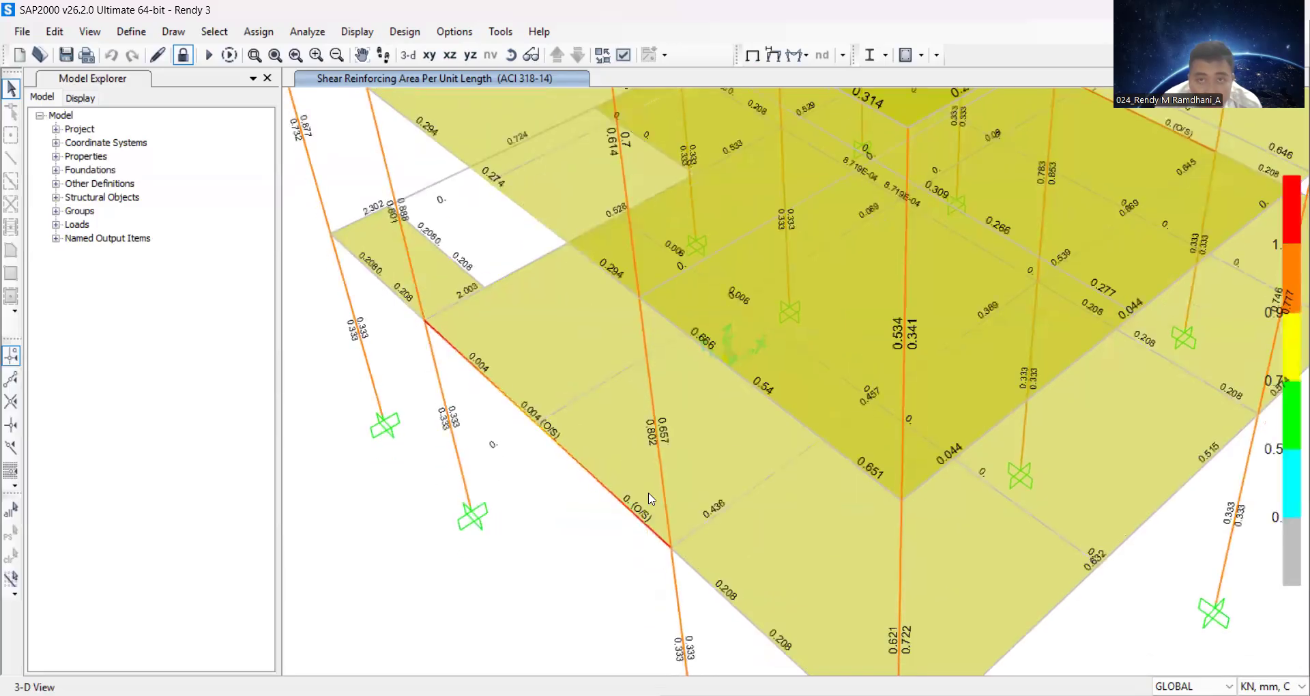
pyautogui.scroll(-4, 646, 298)
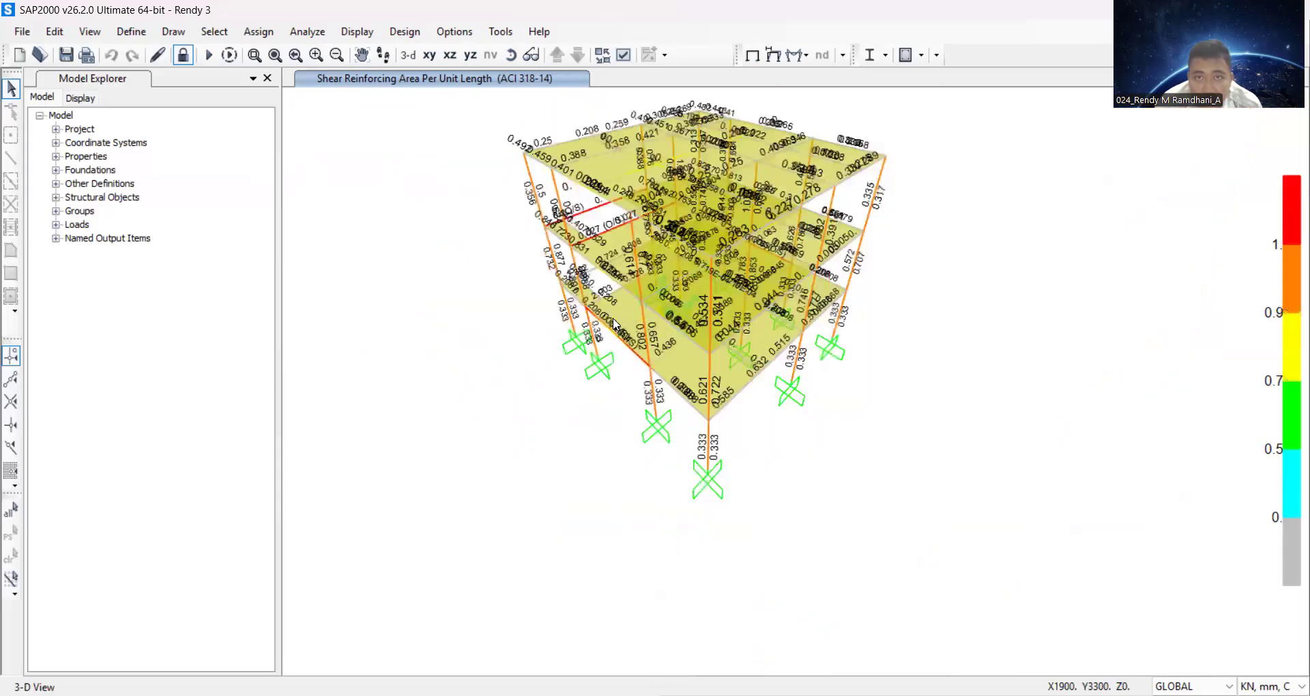
pyautogui.scroll(2, 809, 221)
pyautogui.moveTo(655, 381); pyautogui.dragTo(864, 271, button='middle')
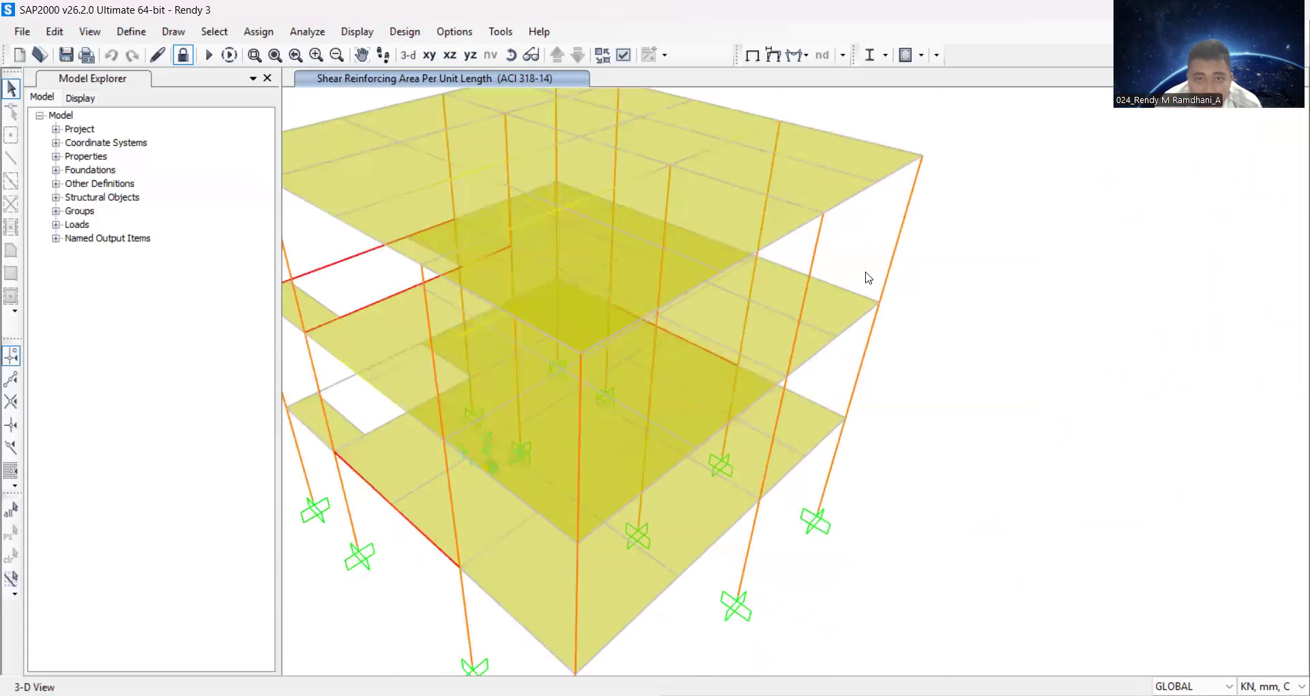
pyautogui.moveTo(653, 425); pyautogui.dragTo(659, 403, button='middle')
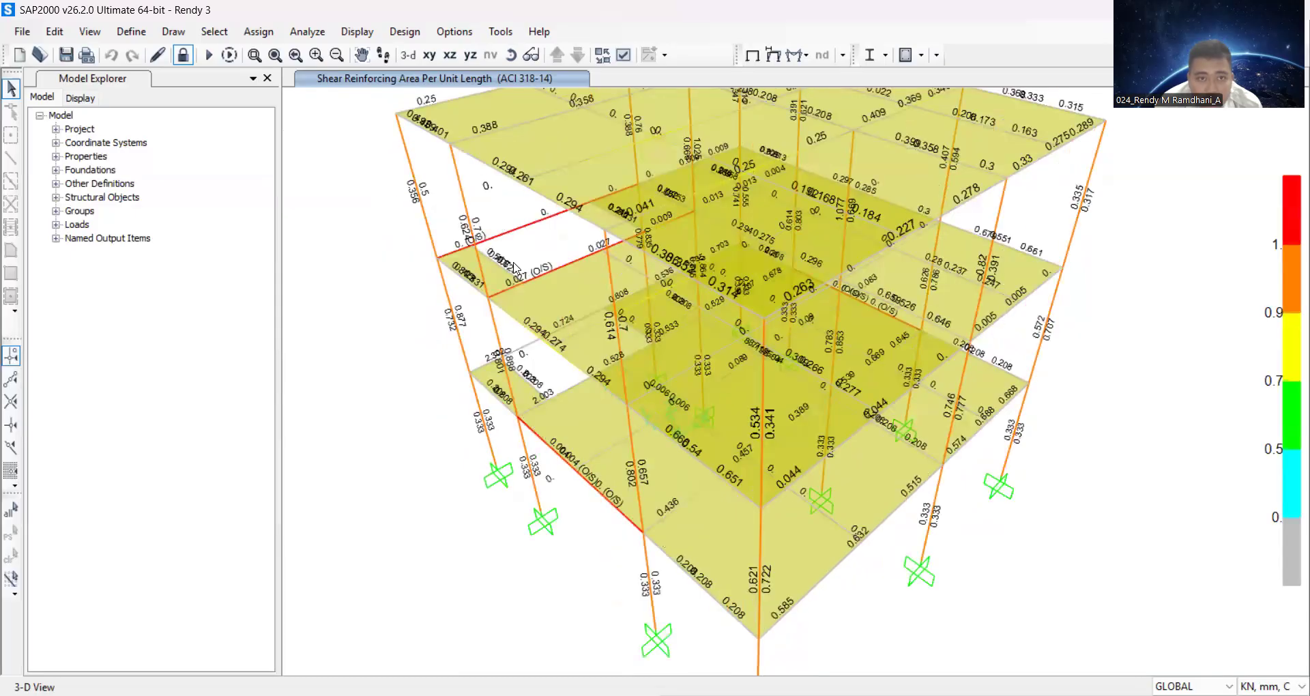
pyautogui.moveTo(516, 269); pyautogui.dragTo(563, 314, button='middle')
pyautogui.scroll(3, 588, 280)
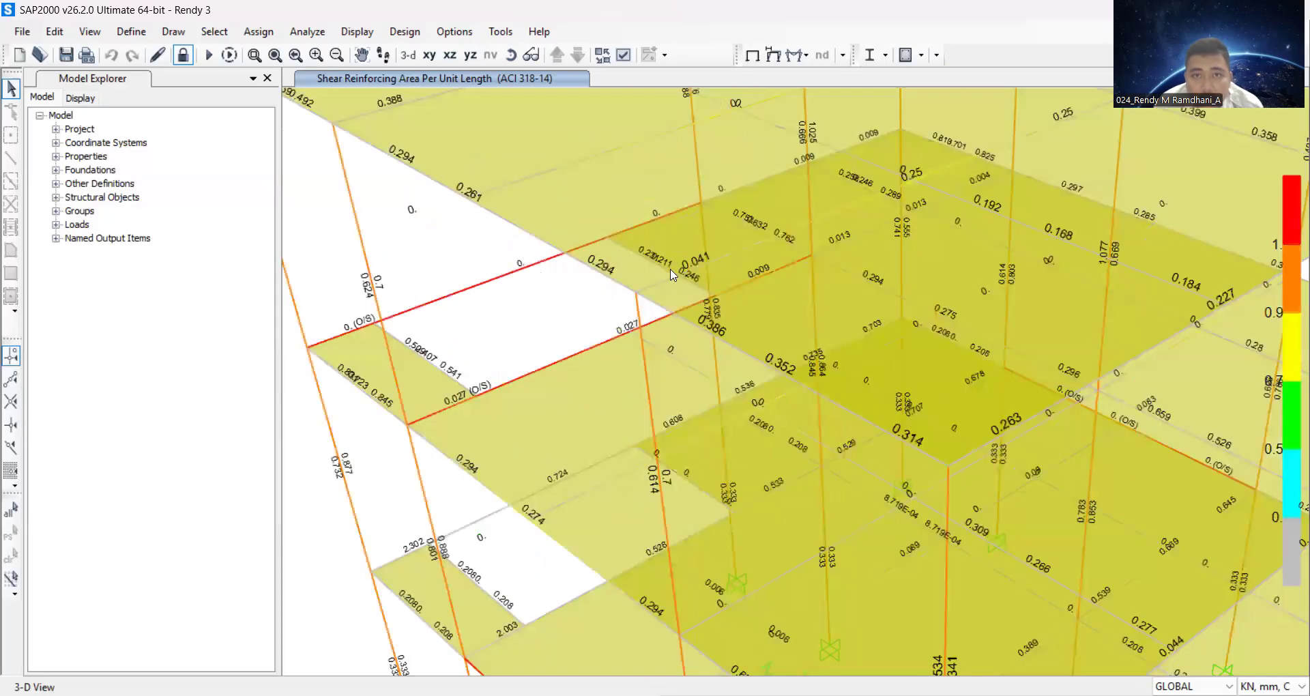
pyautogui.scroll(-3, 695, 346)
pyautogui.scroll(2, 686, 287)
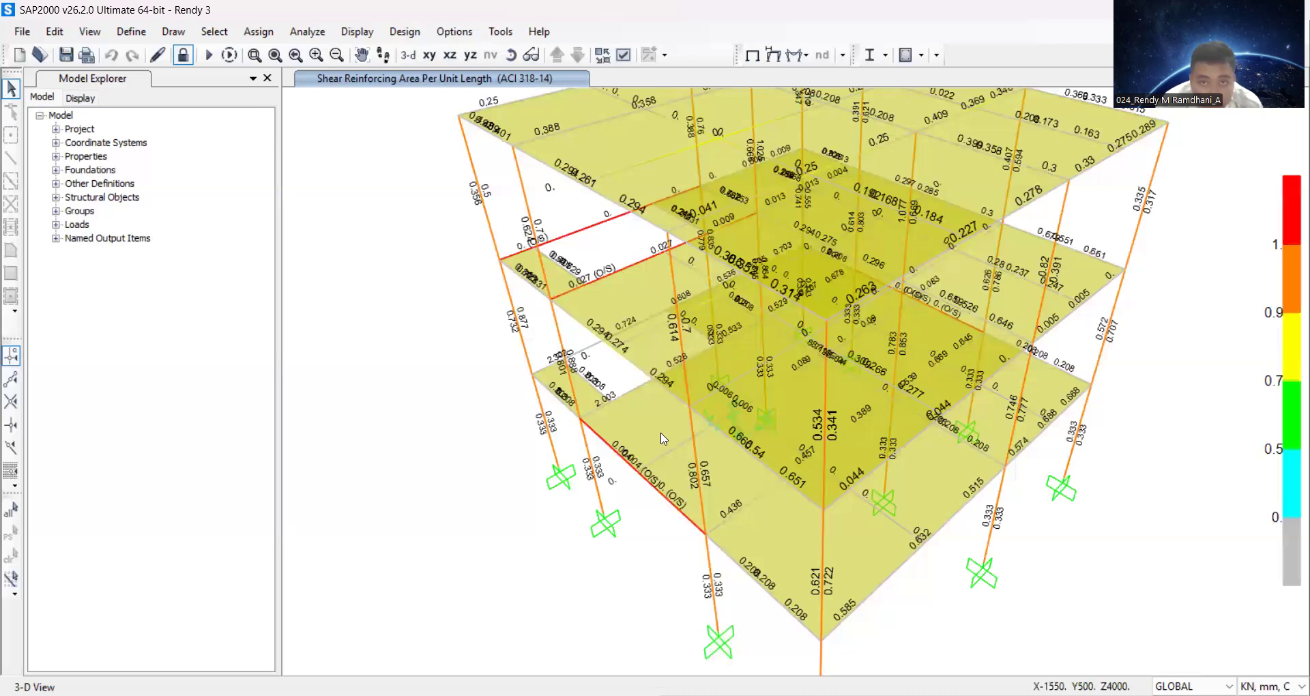
# Review the design summary of the red first-level edge beam for COMB14 at station 2850, then close its design information.
pyautogui.scroll(3, 652, 476)
pyautogui.click(651, 474)
pyautogui.rightClick(653, 474)
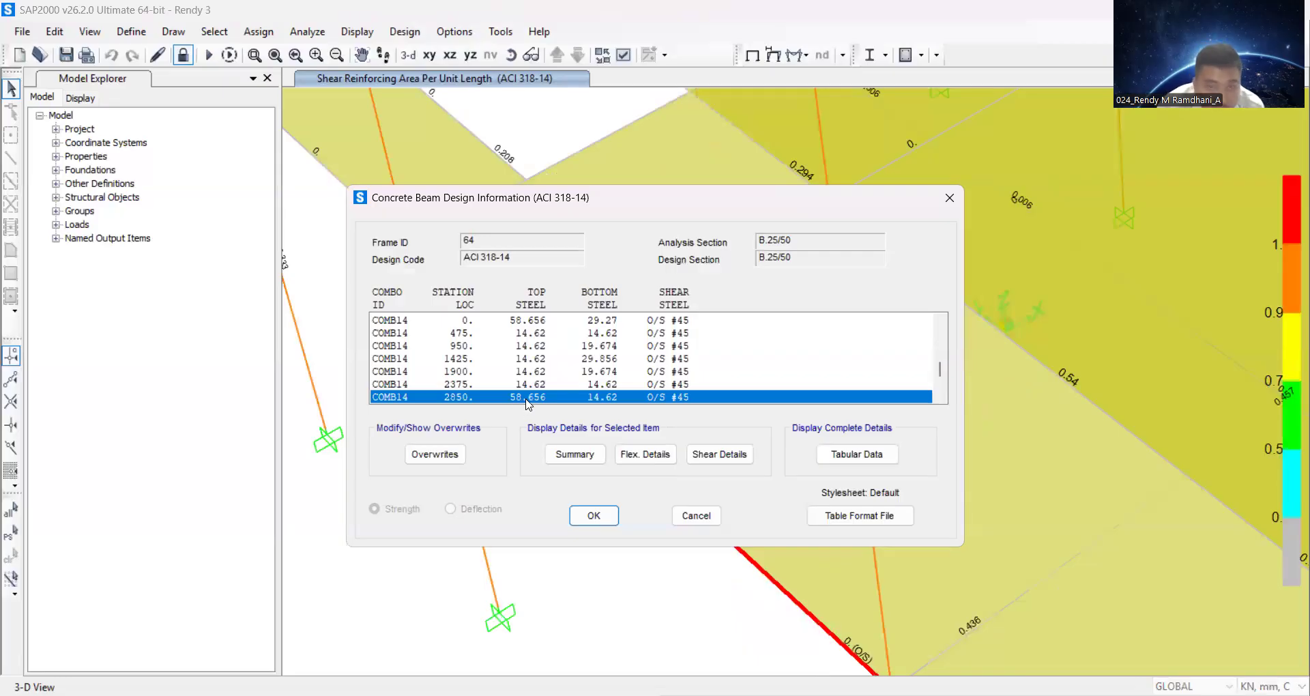
pyautogui.click(559, 454)
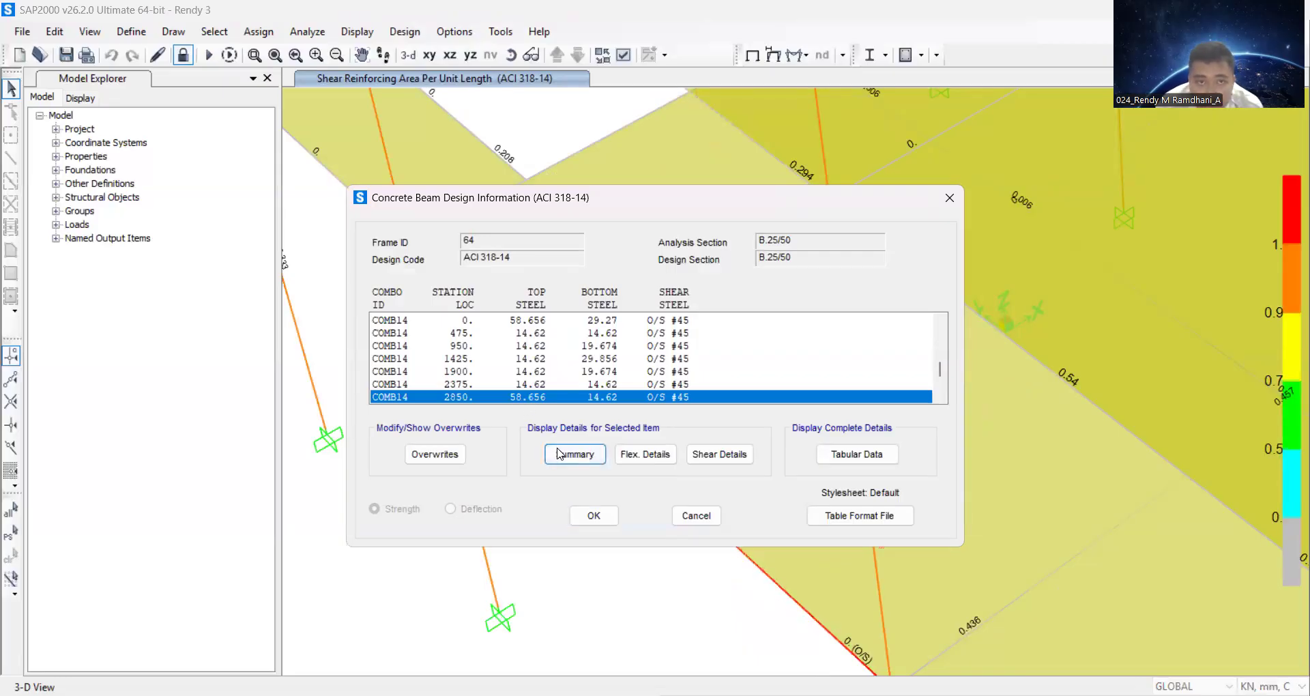
pyautogui.scroll(-1, 620, 472)
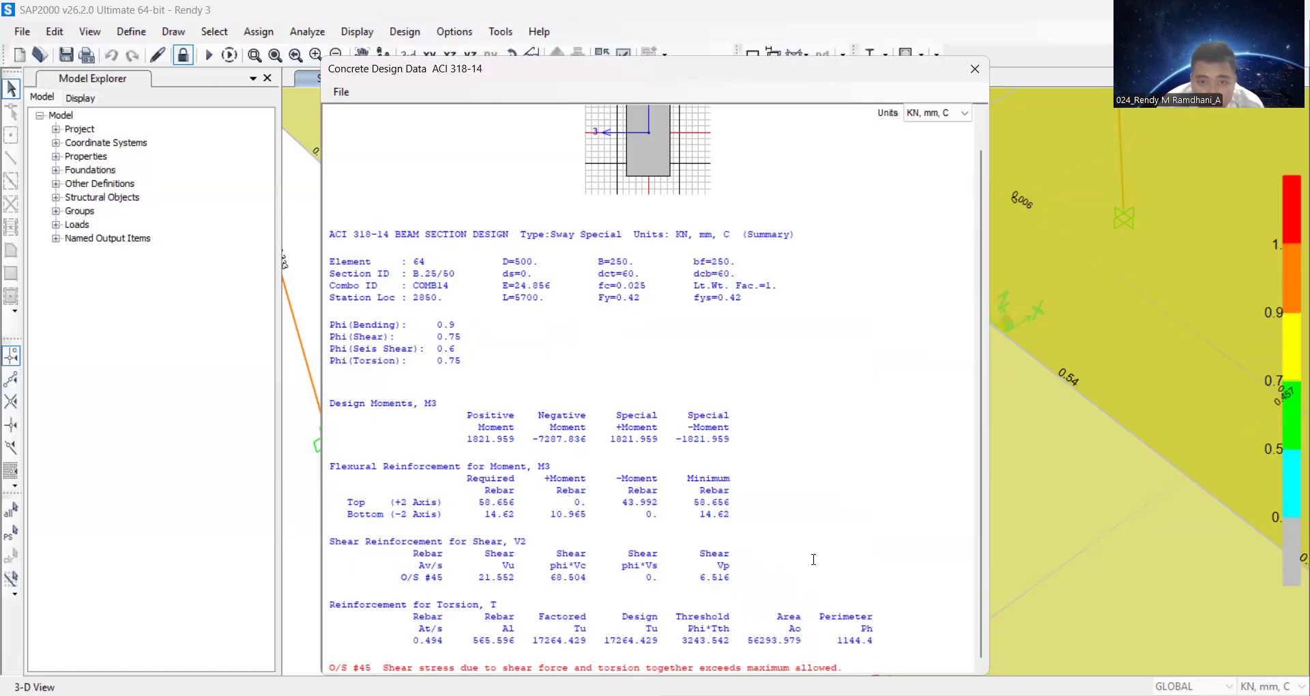
pyautogui.click(973, 70)
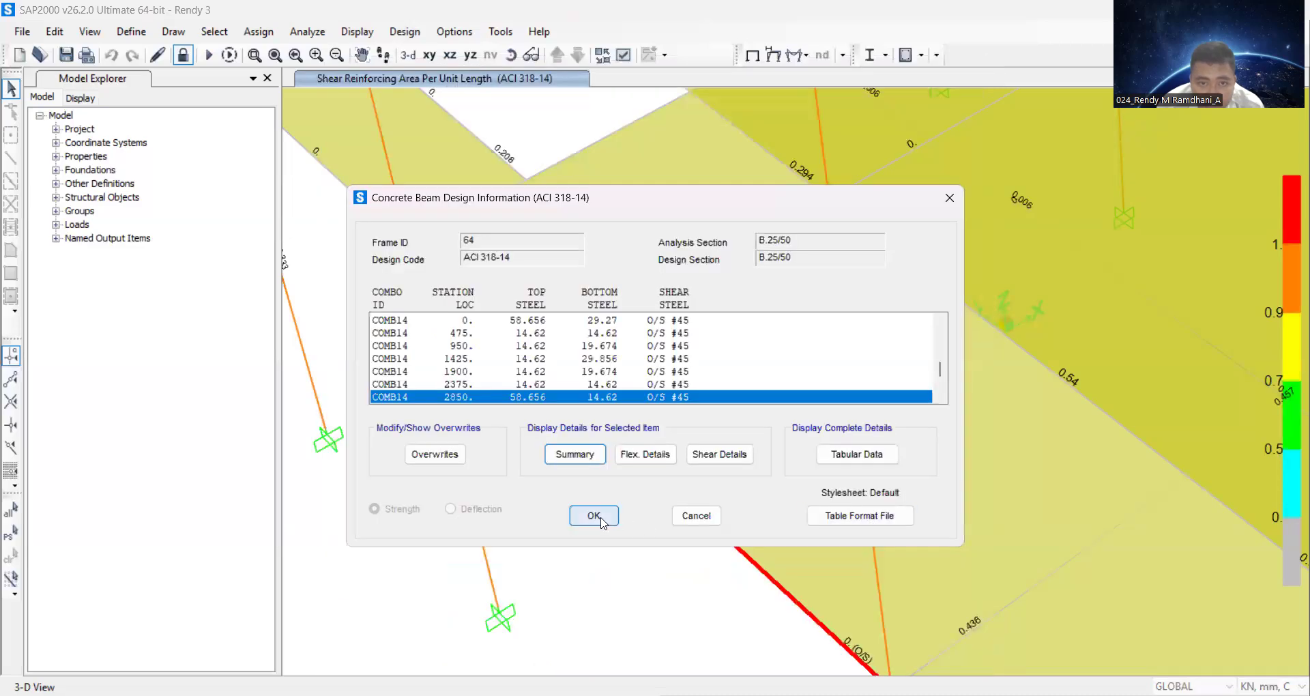
pyautogui.click(696, 515)
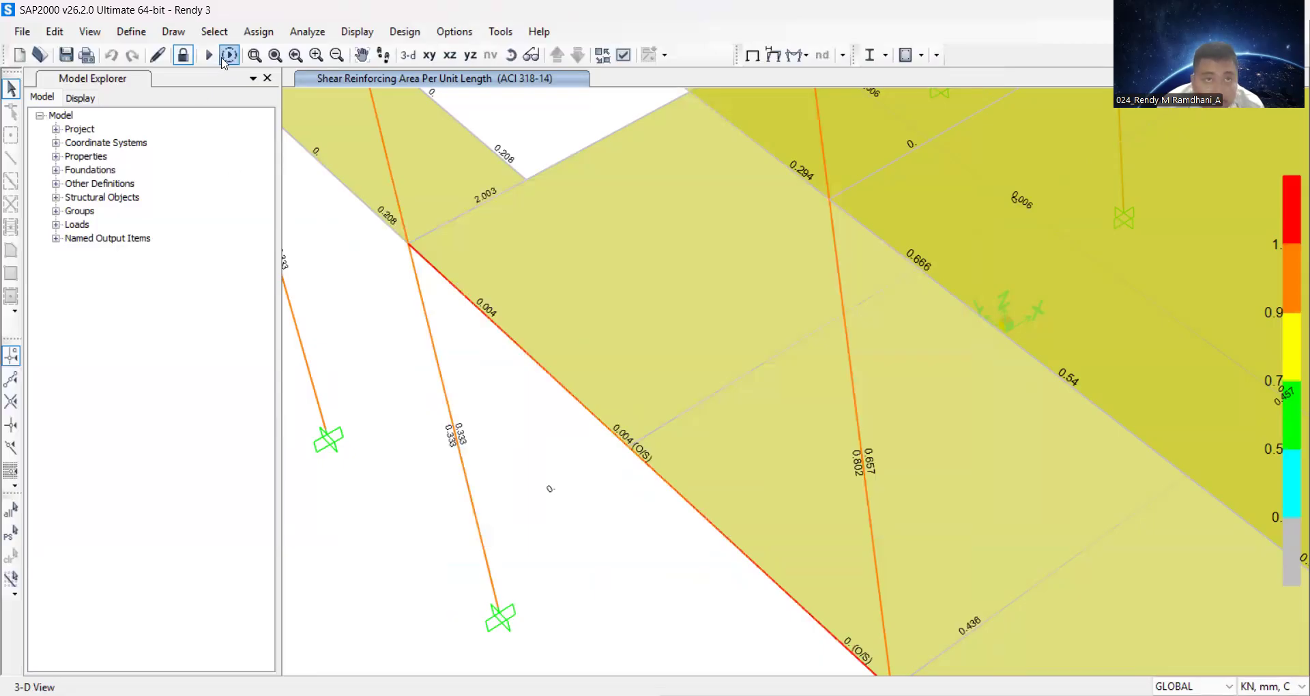
# Select all frames that use the B.30/60 frame section property.
pyautogui.click(225, 34)
pyautogui.moveTo(234, 51)
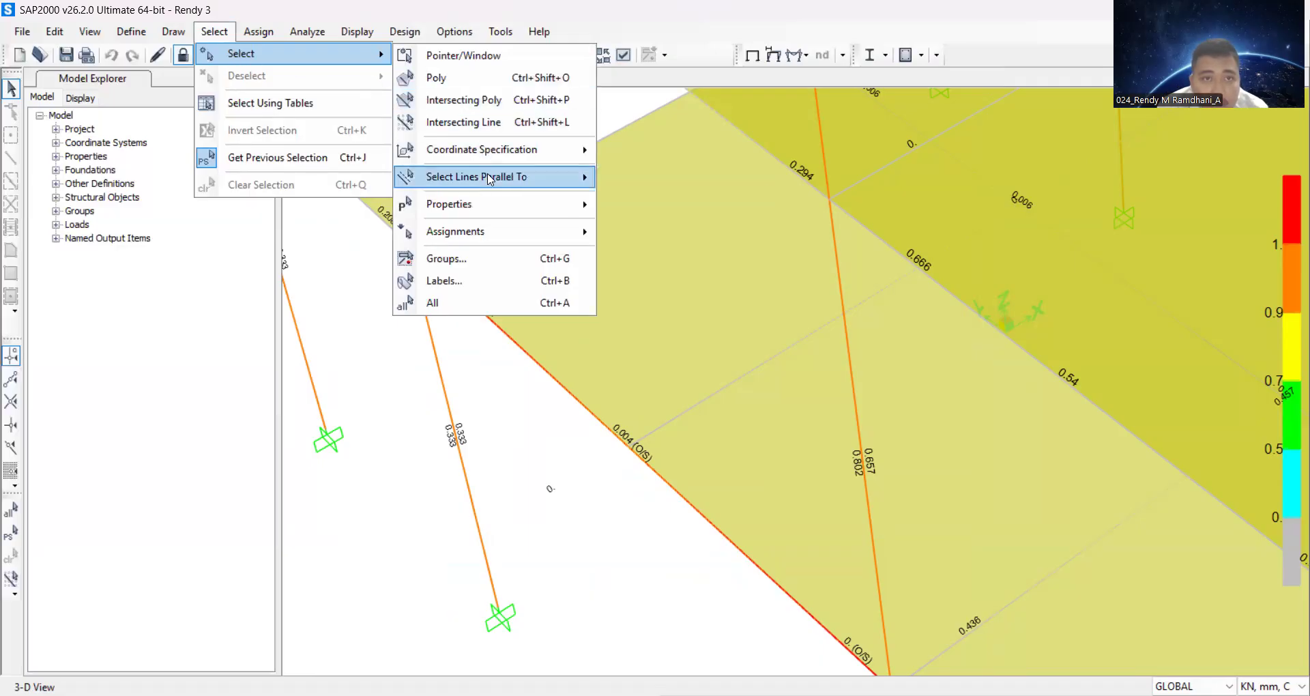
pyautogui.moveTo(497, 202)
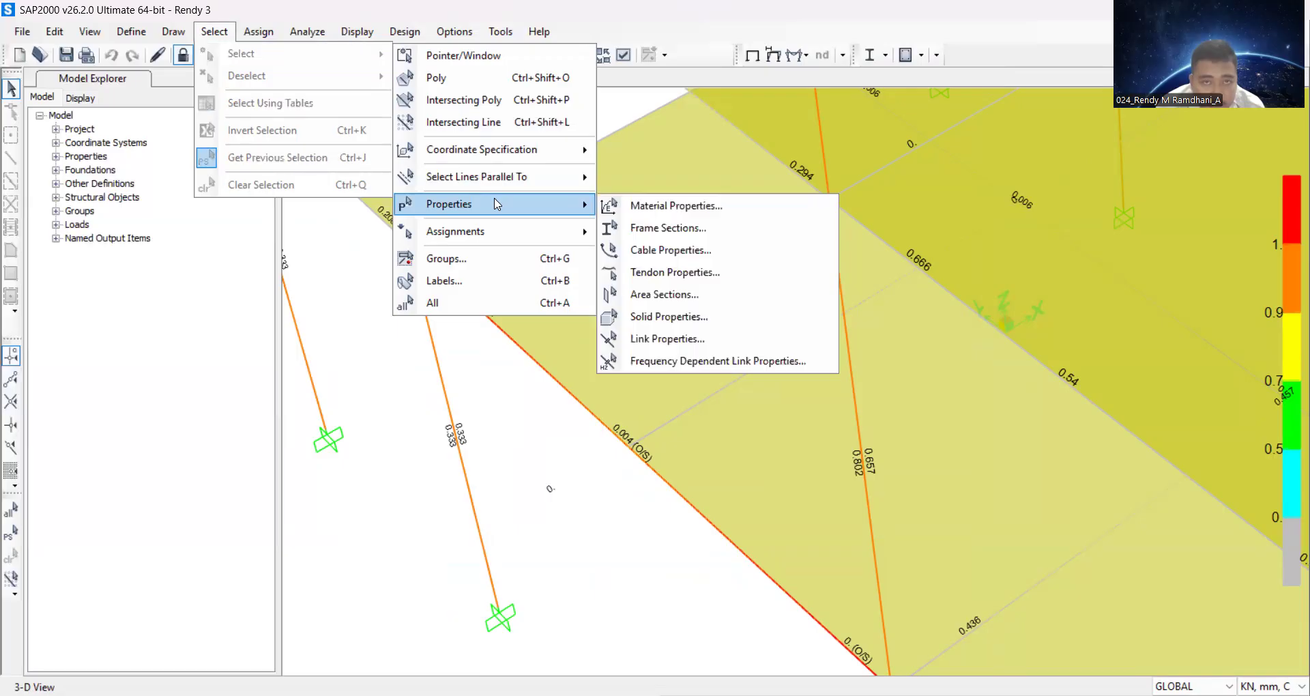
pyautogui.click(644, 228)
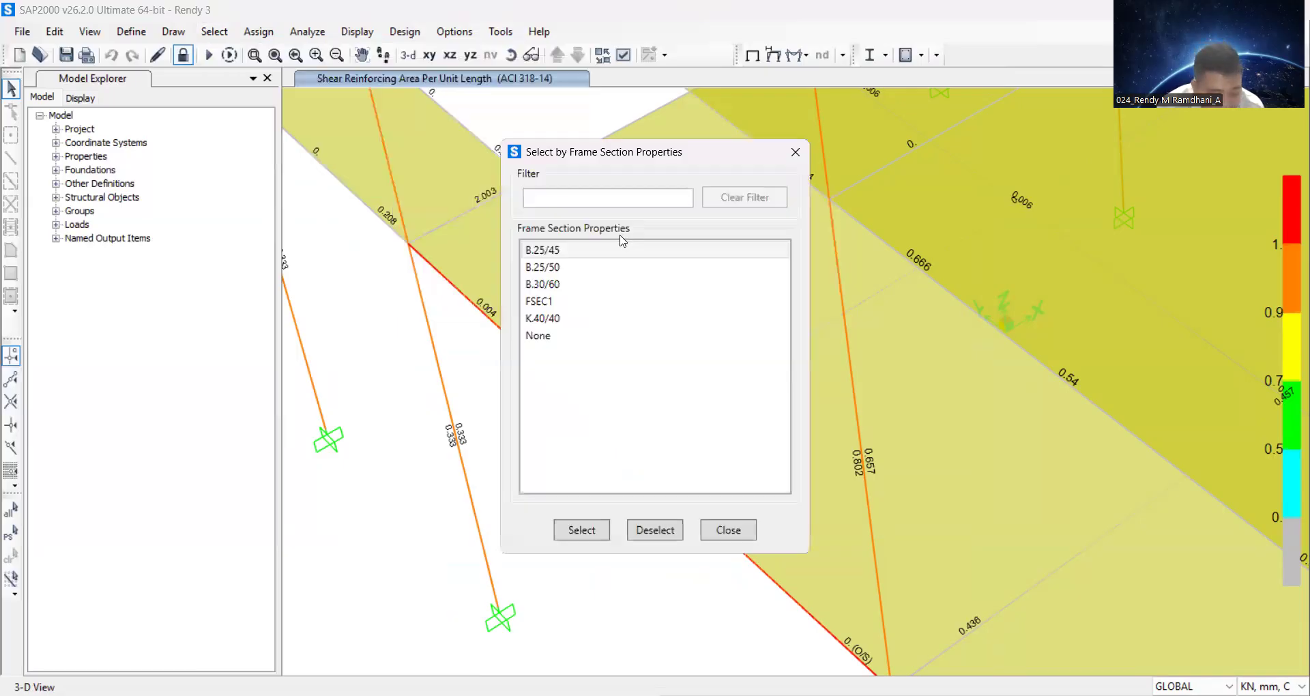
pyautogui.click(556, 286)
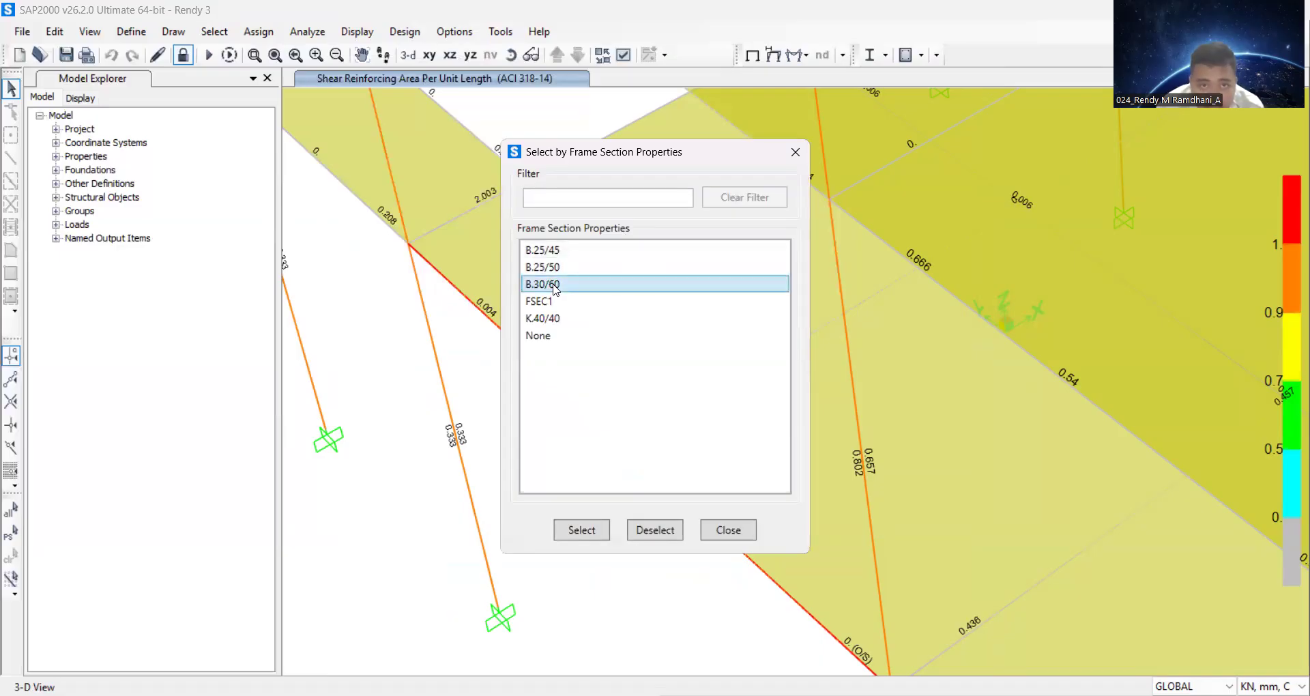
pyautogui.click(581, 530)
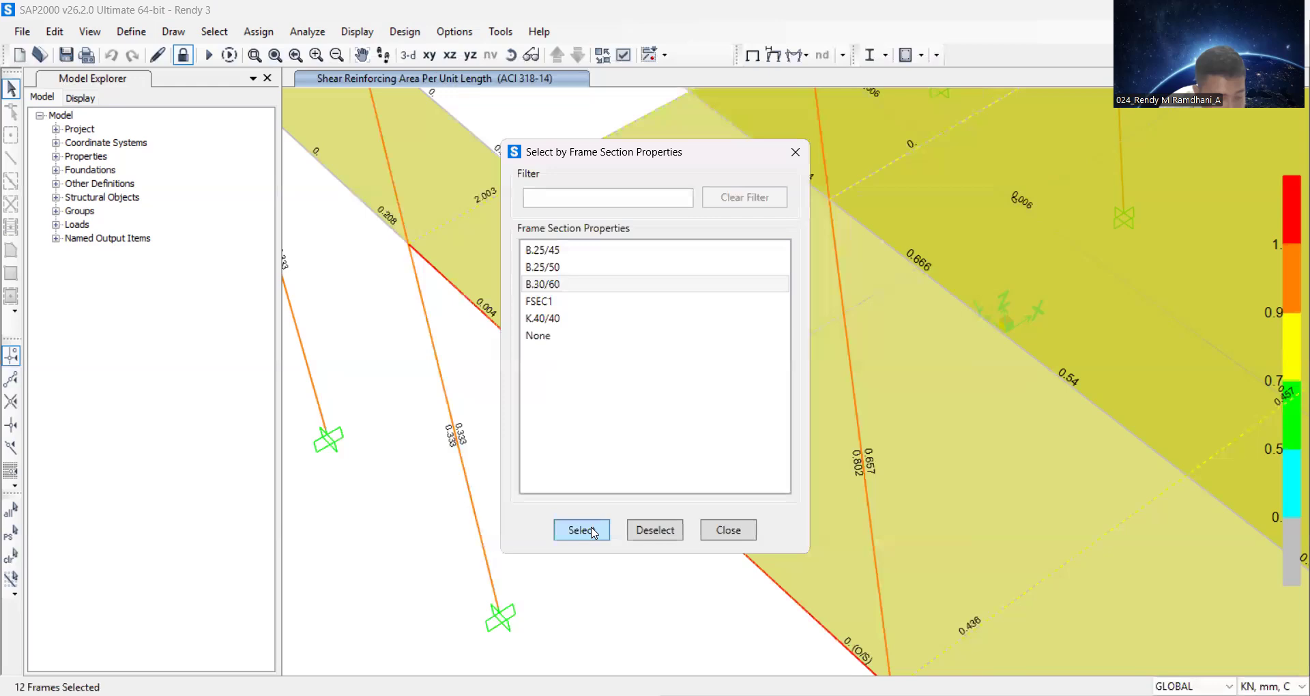
pyautogui.click(721, 530)
# Show only the selected B.30/60 frames in the 3D view, hiding the rest of the structure.
pyautogui.scroll(-3, 753, 442)
pyautogui.scroll(1, 751, 409)
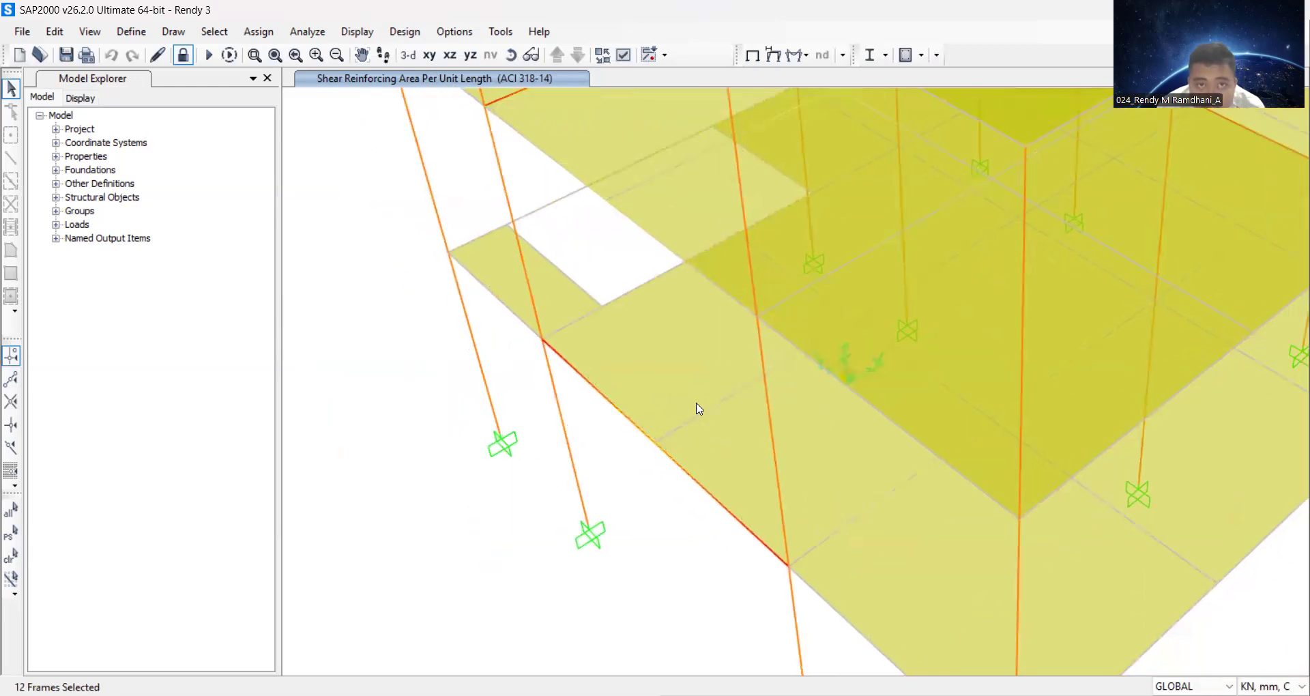
pyautogui.scroll(4, 614, 371)
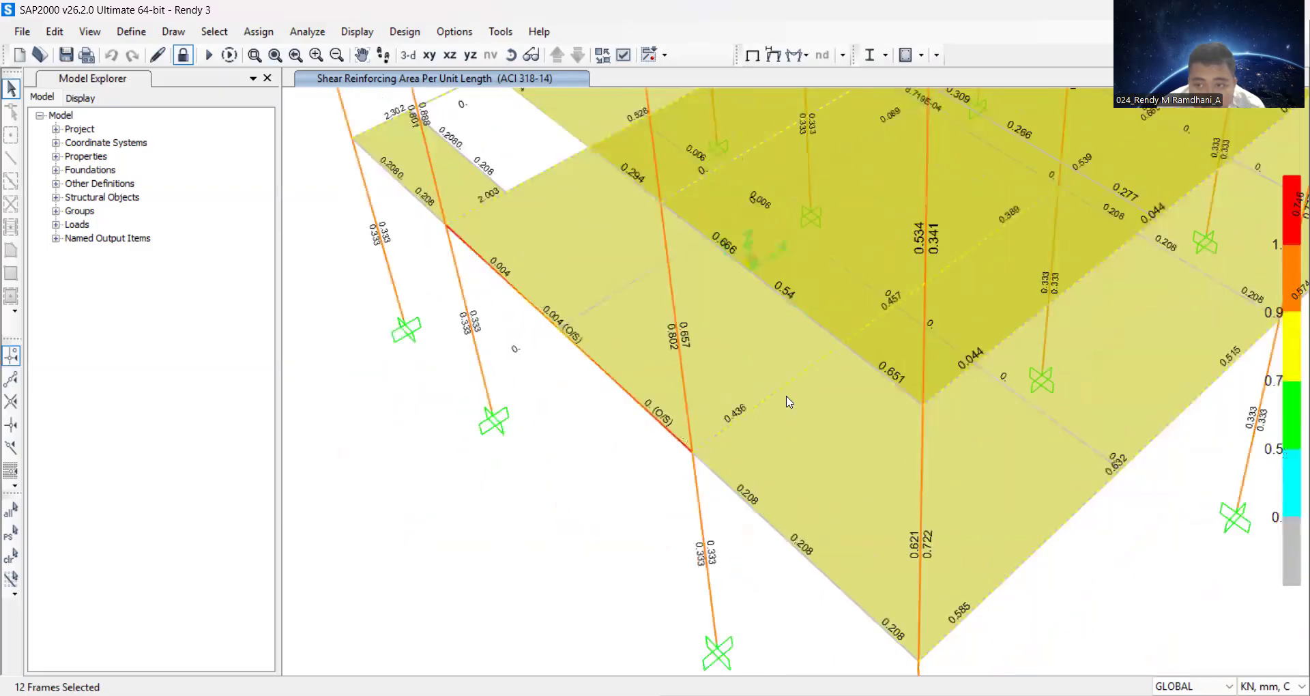
pyautogui.scroll(-1, 989, 493)
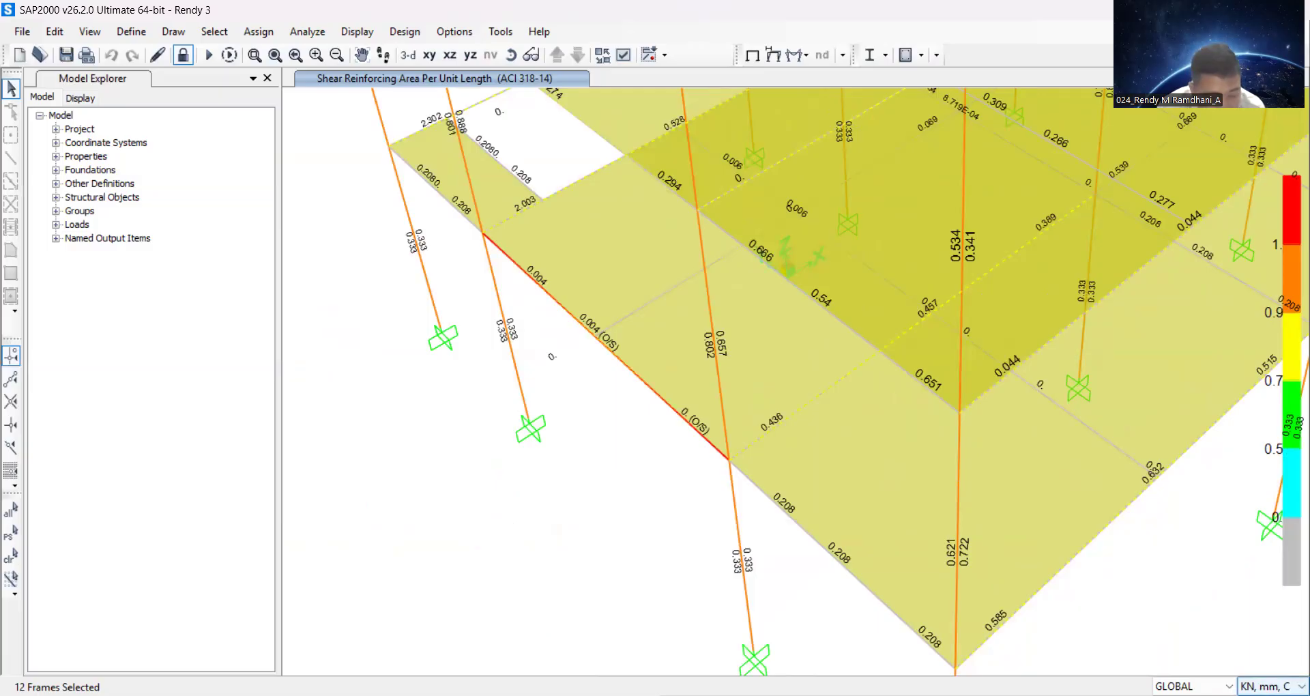
pyautogui.rightClick(567, 515)
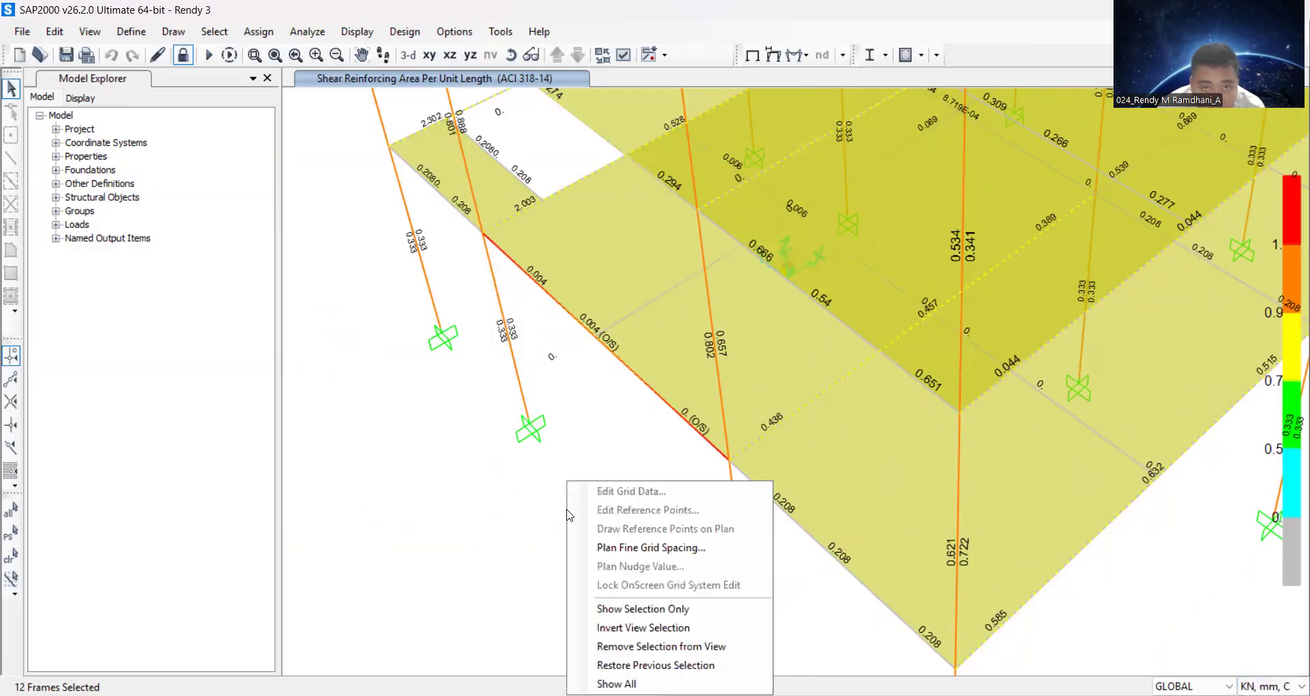
pyautogui.click(639, 611)
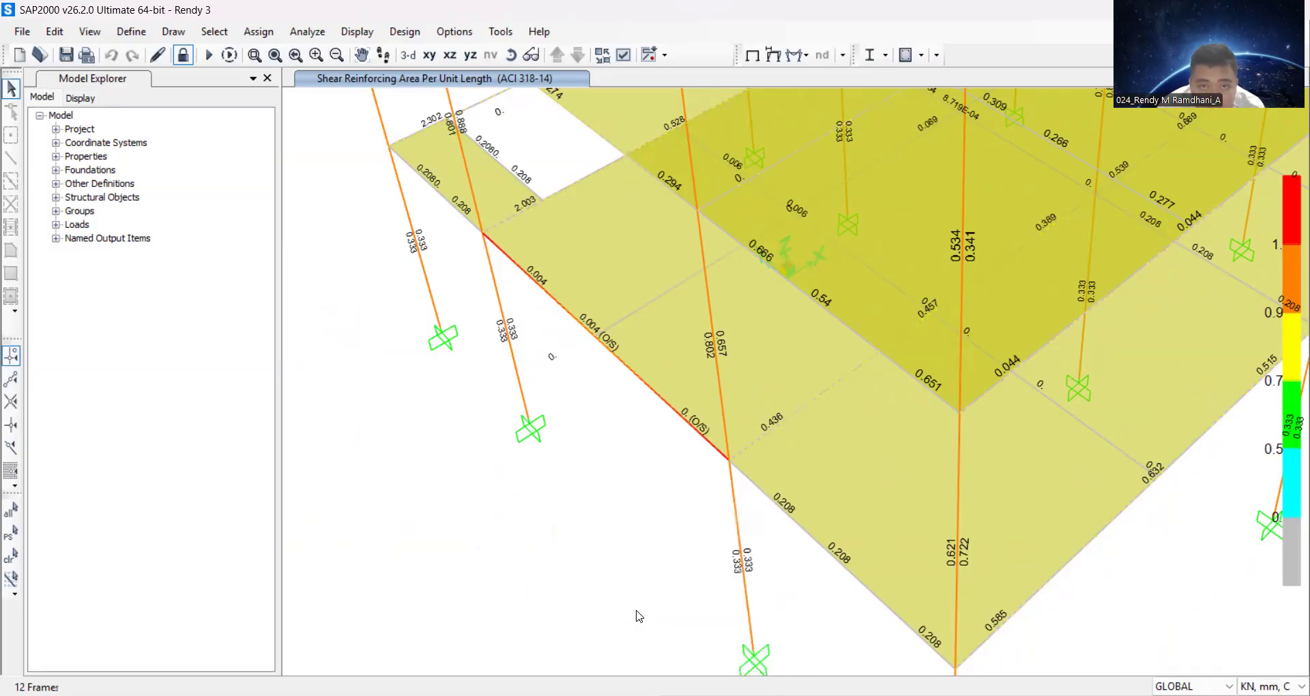
pyautogui.scroll(-4, 778, 454)
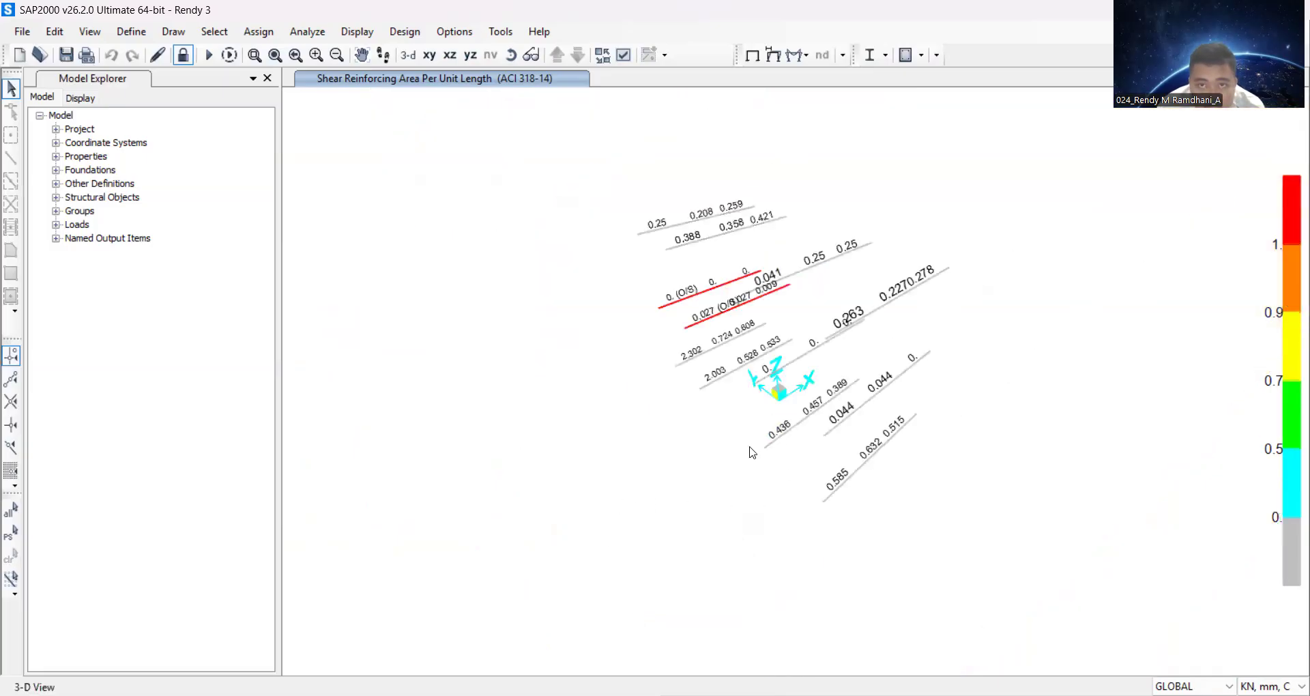
pyautogui.moveTo(750, 452); pyautogui.dragTo(726, 466, button='middle')
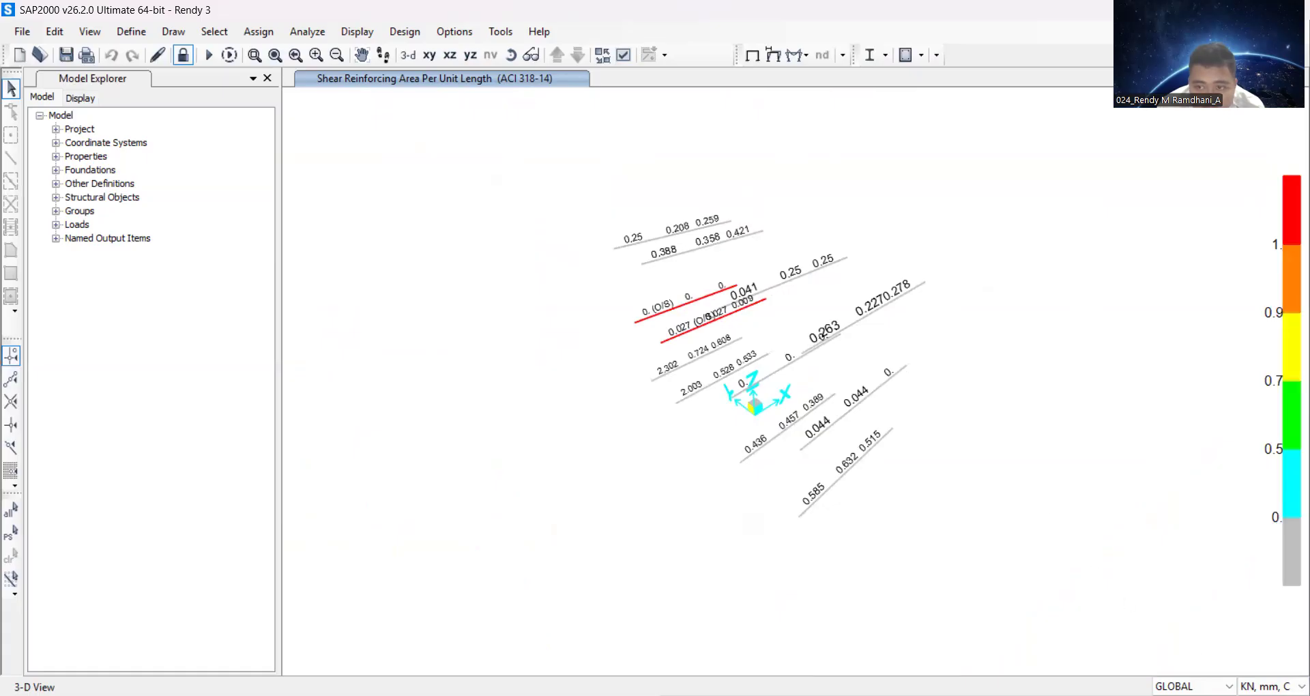
# Set the units to KN, cm, C and examine the shear reinforcing values of the isolated B.30/60 beams.
pyautogui.click(1267, 686)
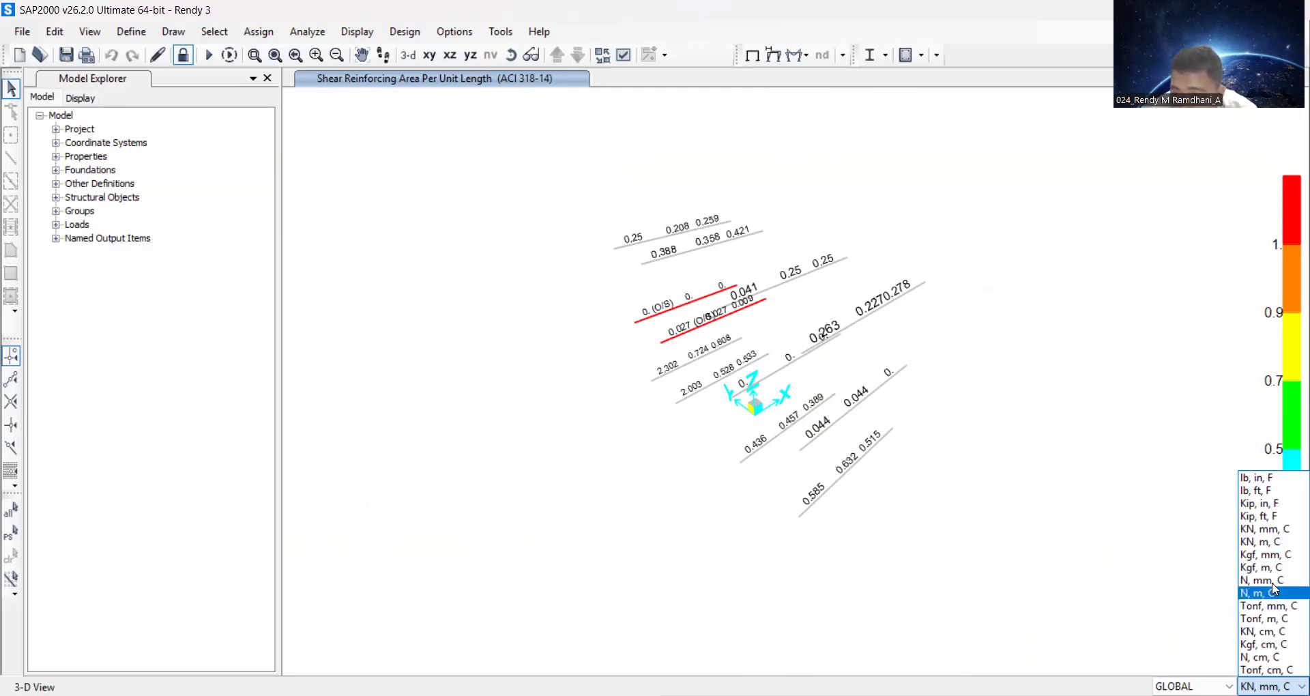
pyautogui.click(1283, 634)
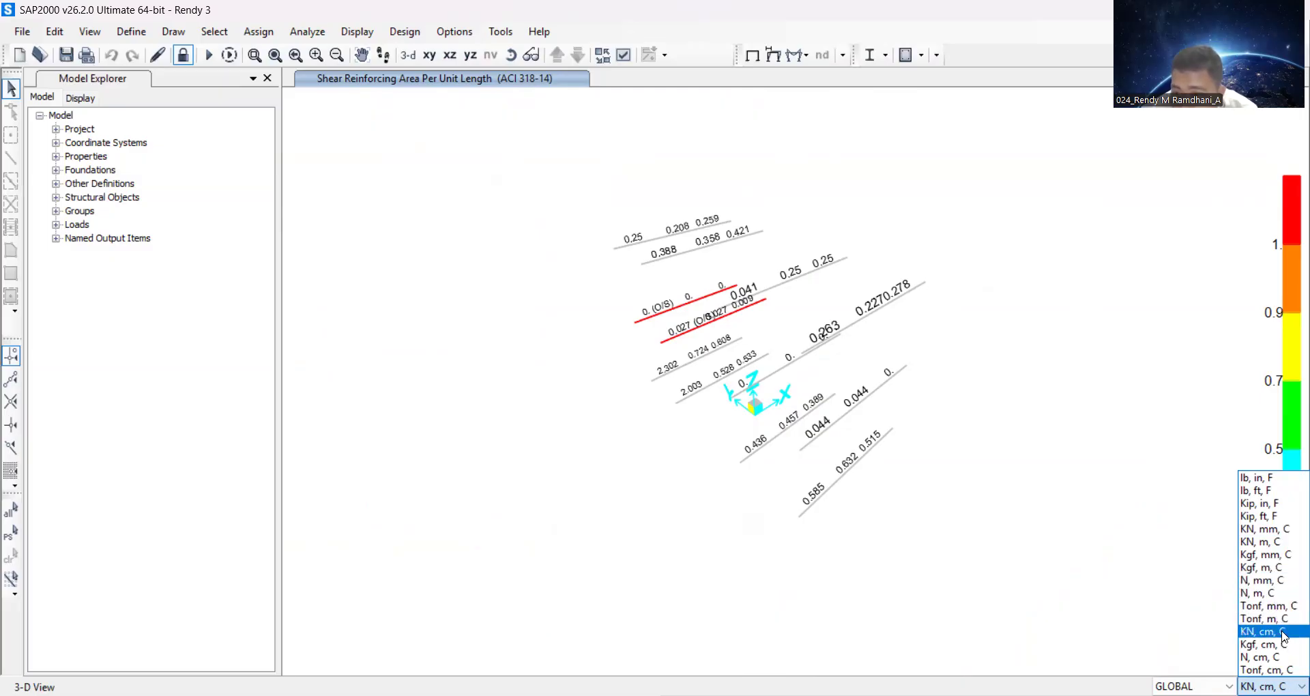
pyautogui.click(1283, 634)
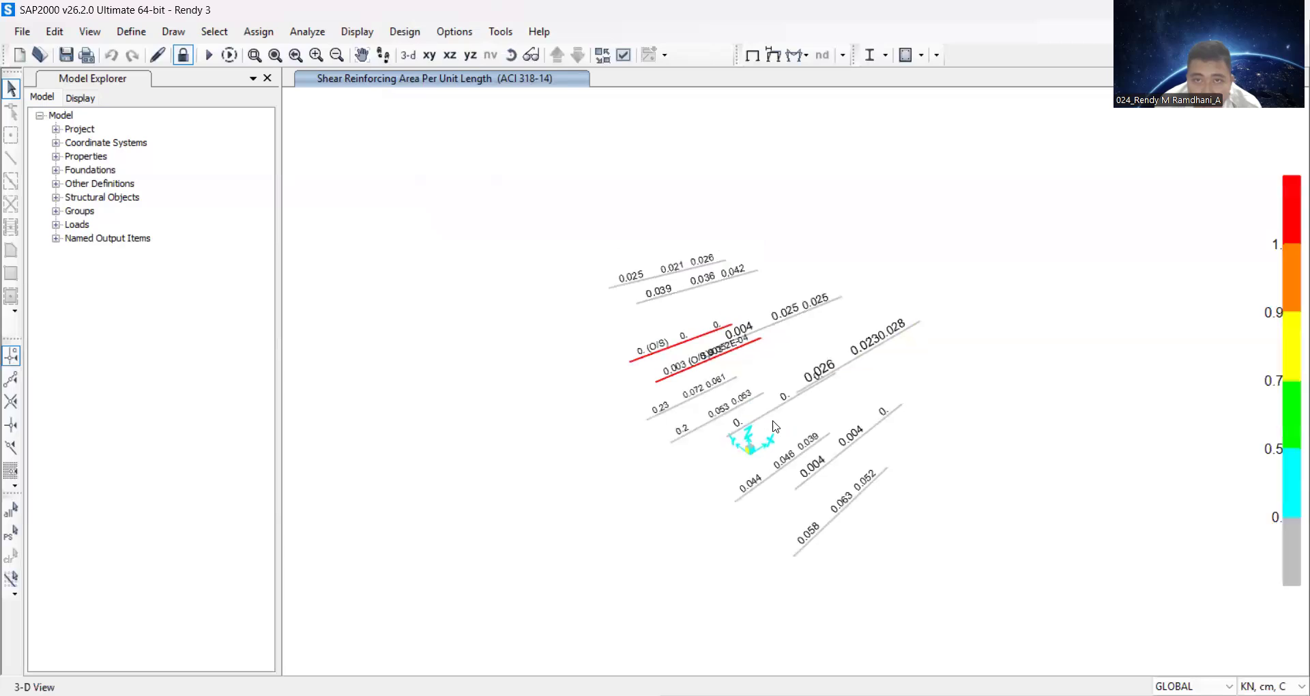
pyautogui.scroll(2, 775, 427)
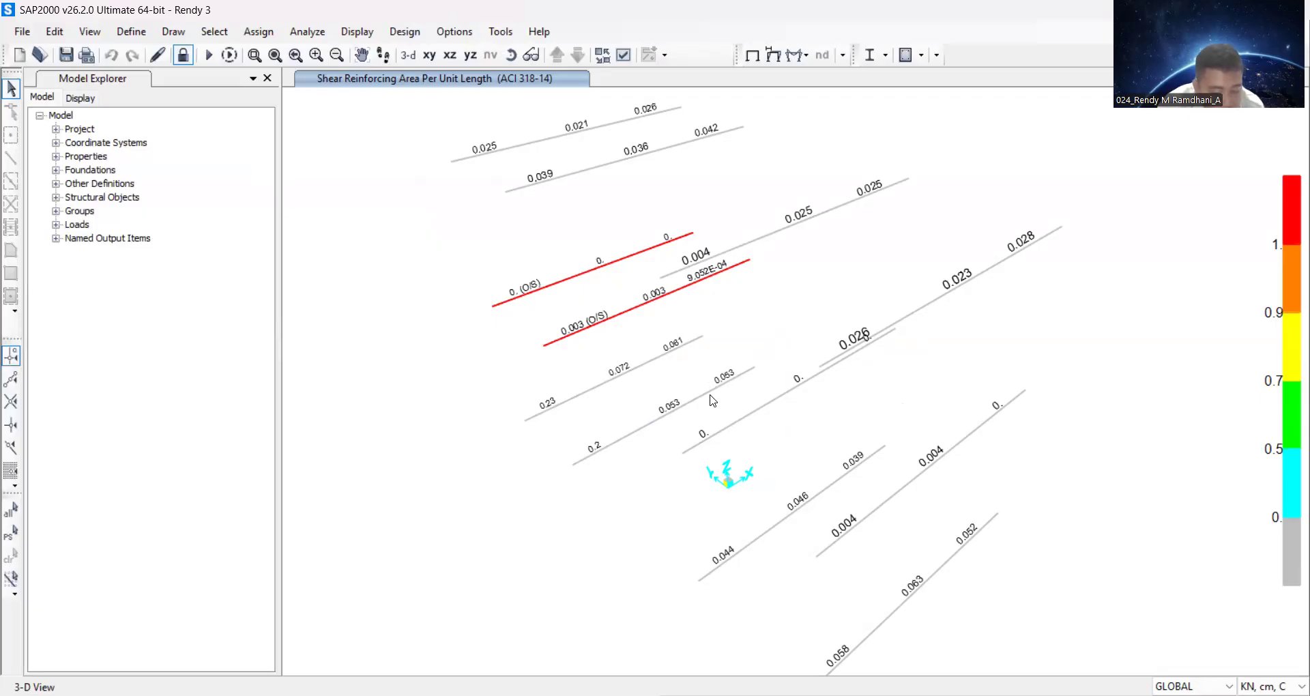
pyautogui.moveTo(636, 350); pyautogui.dragTo(646, 368, button='middle')
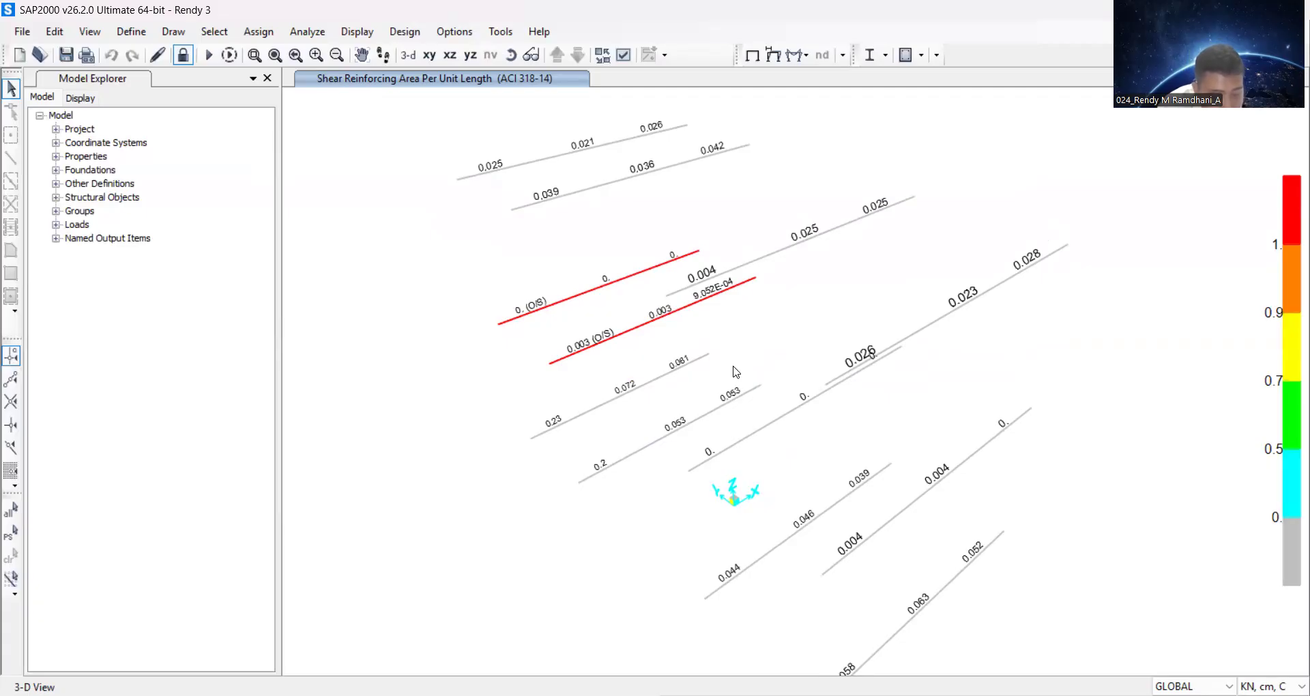
pyautogui.scroll(3, 696, 341)
pyautogui.moveTo(718, 328); pyautogui.dragTo(733, 348, button='middle')
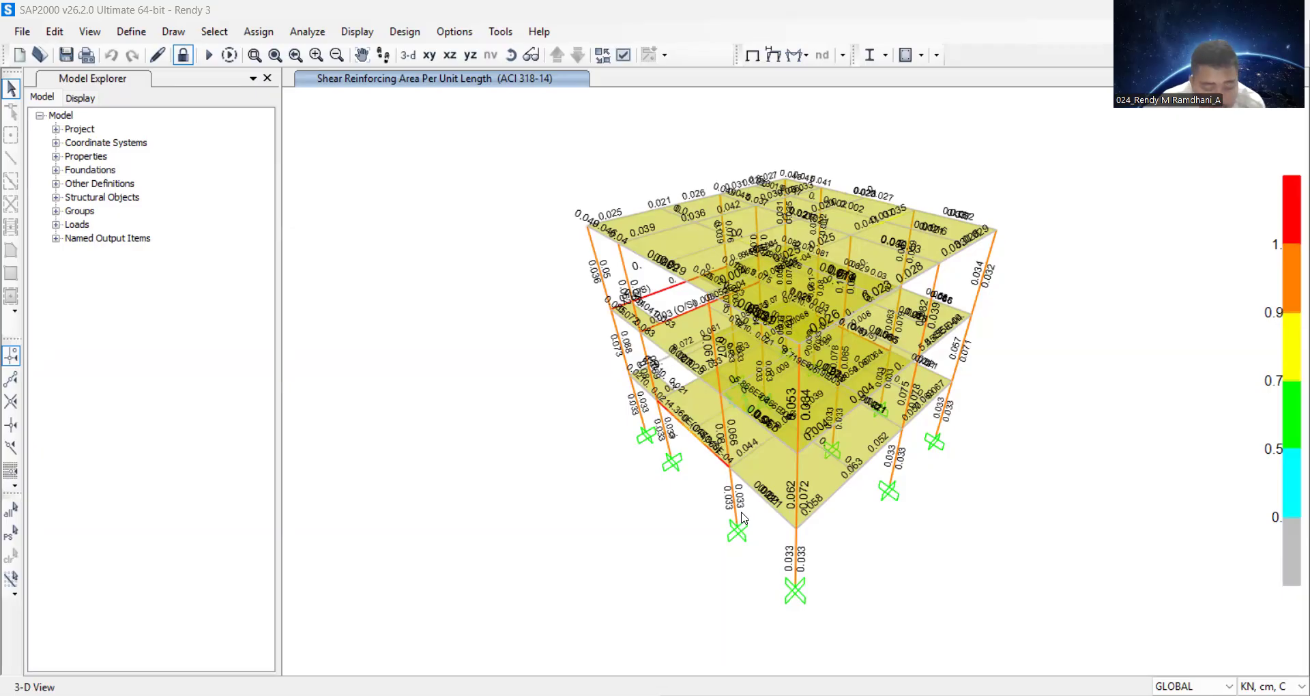
# Select all frames with the B.30/60 section property and show only that selection in the 3D view.
pyautogui.click(210, 38)
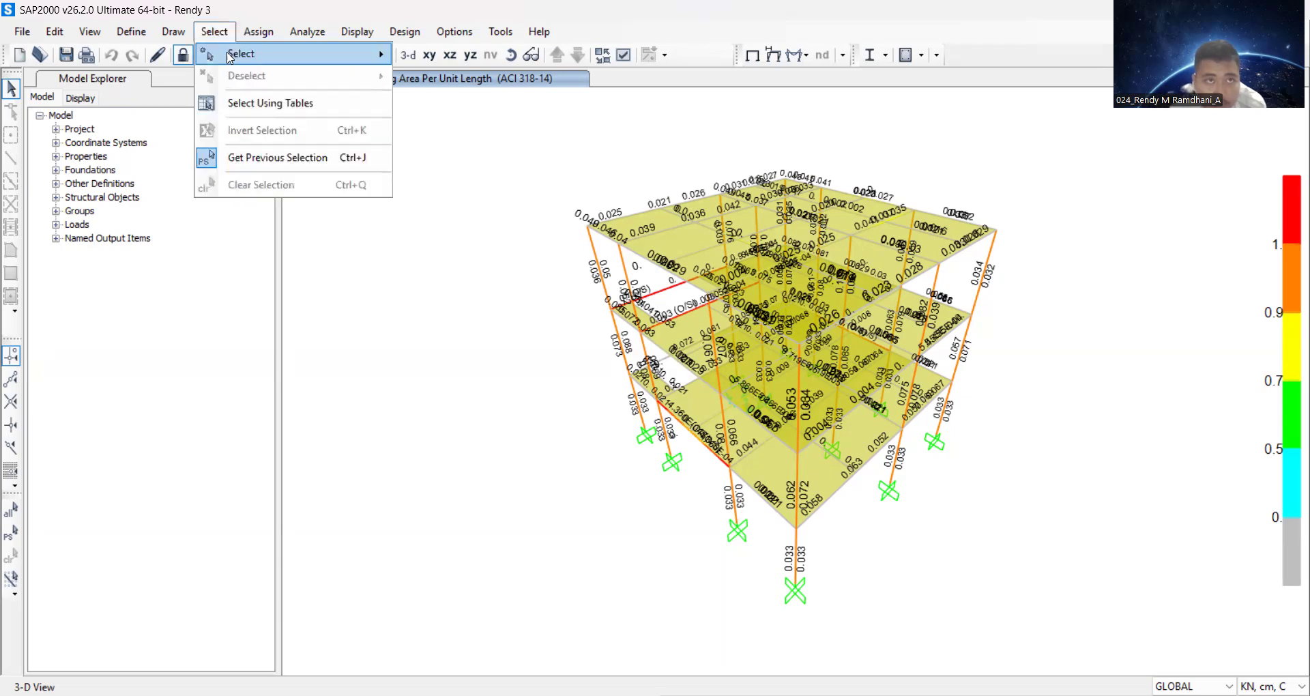
pyautogui.moveTo(251, 60)
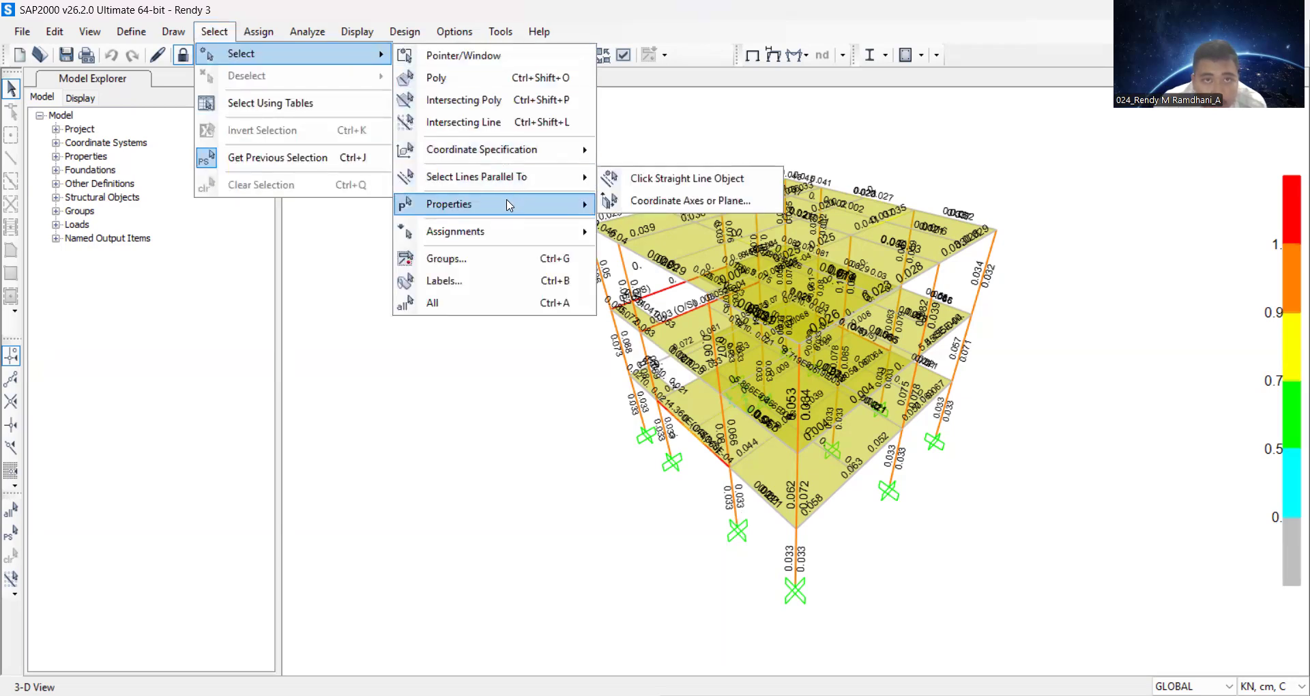
pyautogui.moveTo(508, 206)
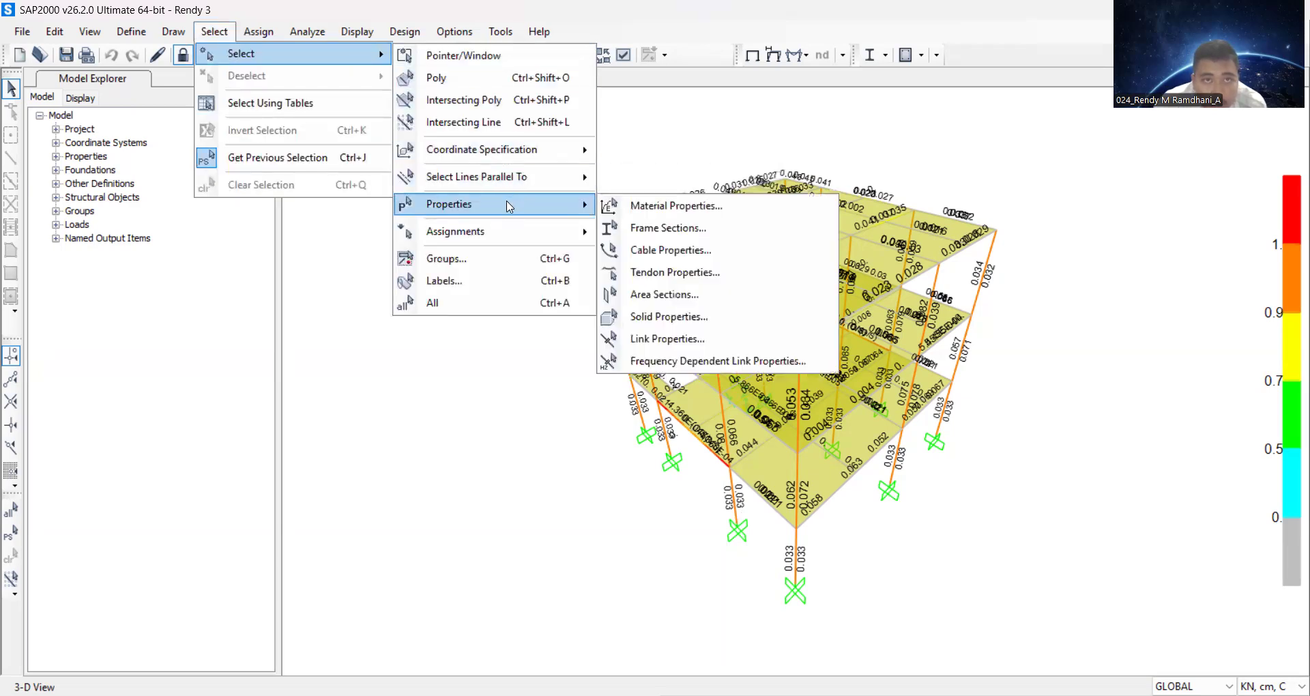
pyautogui.click(621, 230)
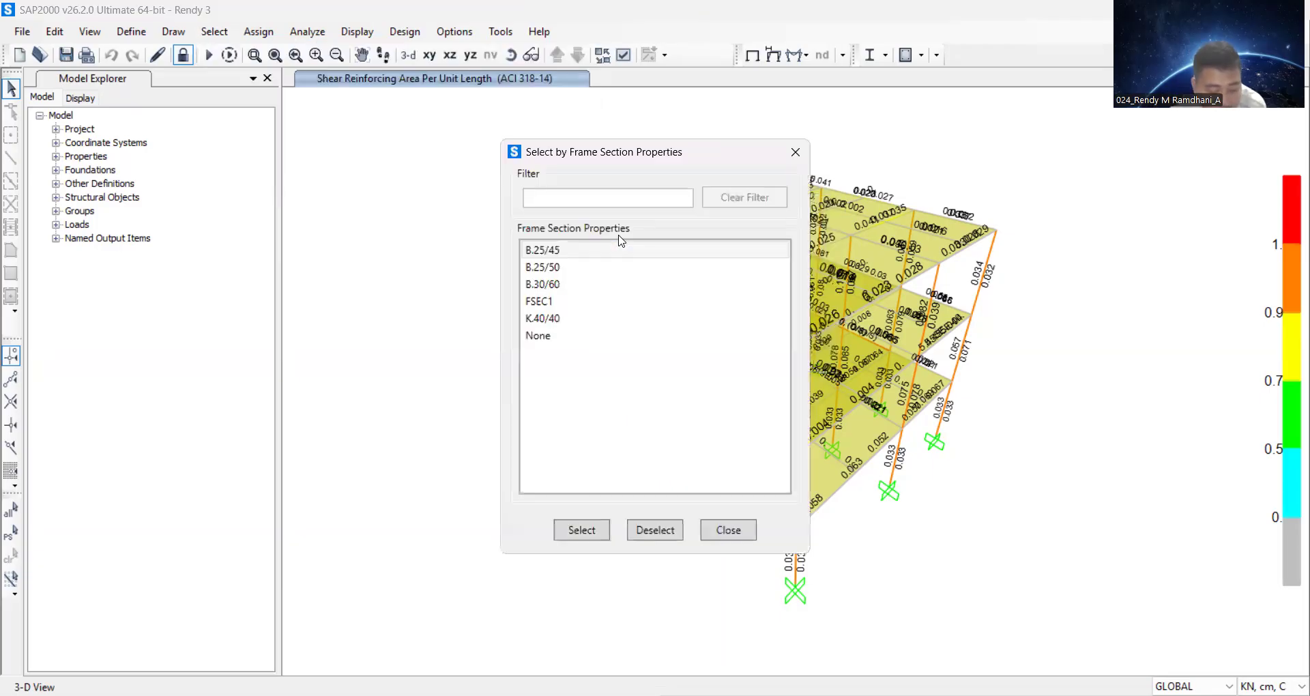
pyautogui.click(575, 284)
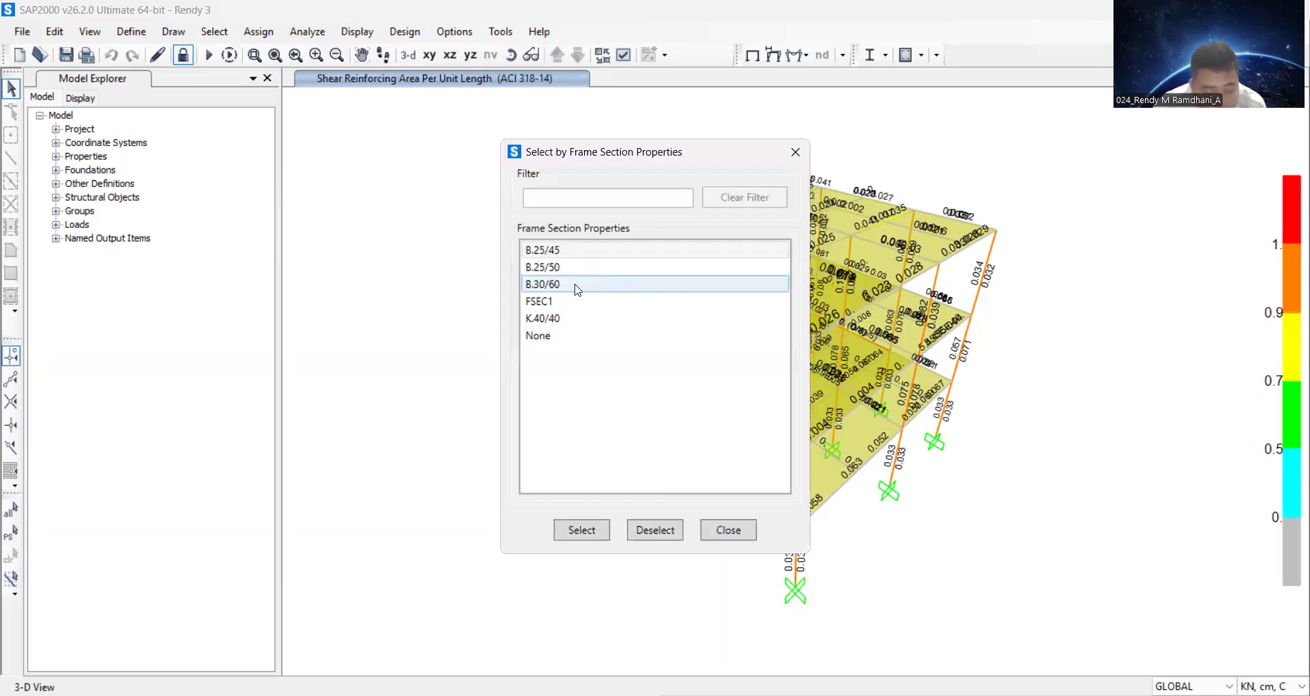
pyautogui.click(591, 535)
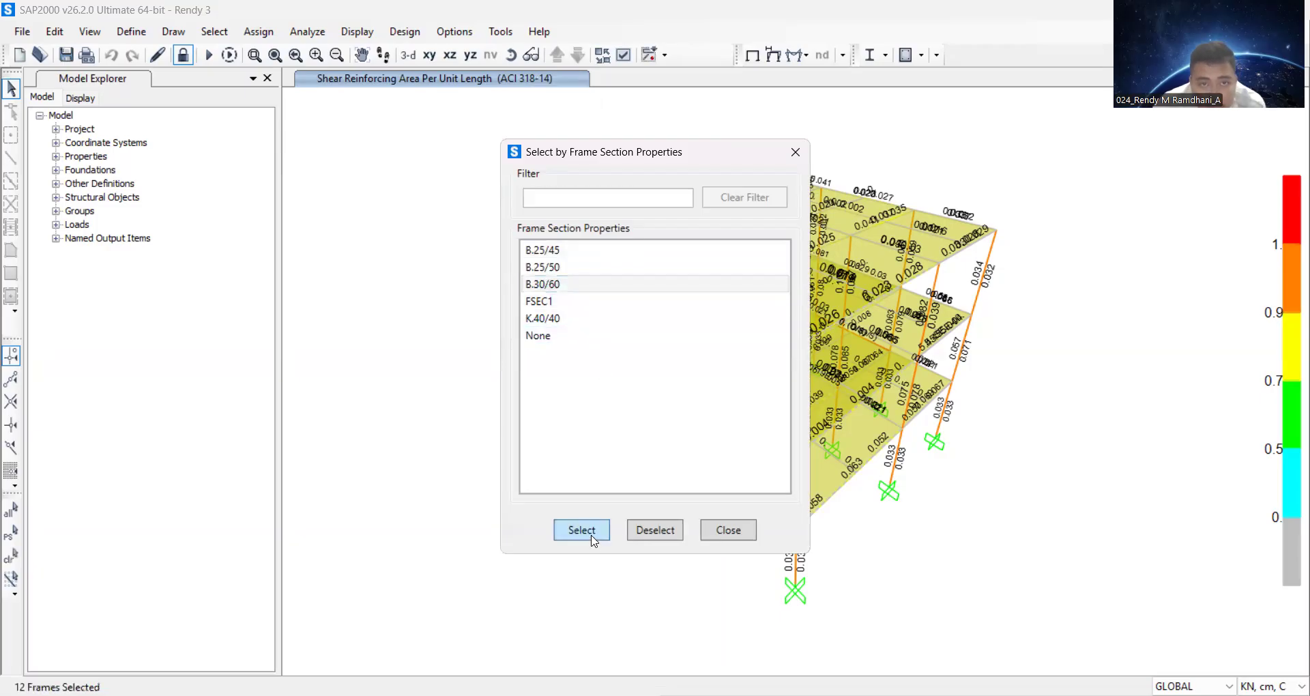
pyautogui.click(727, 530)
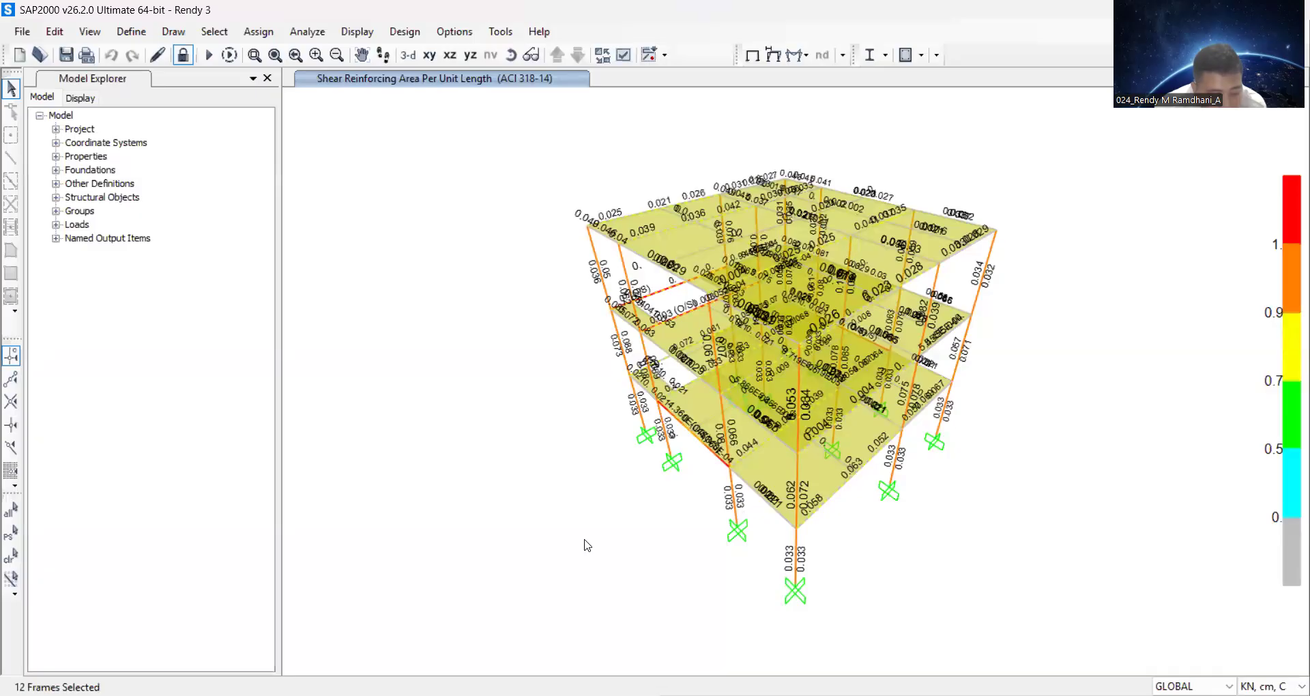
pyautogui.rightClick(500, 419)
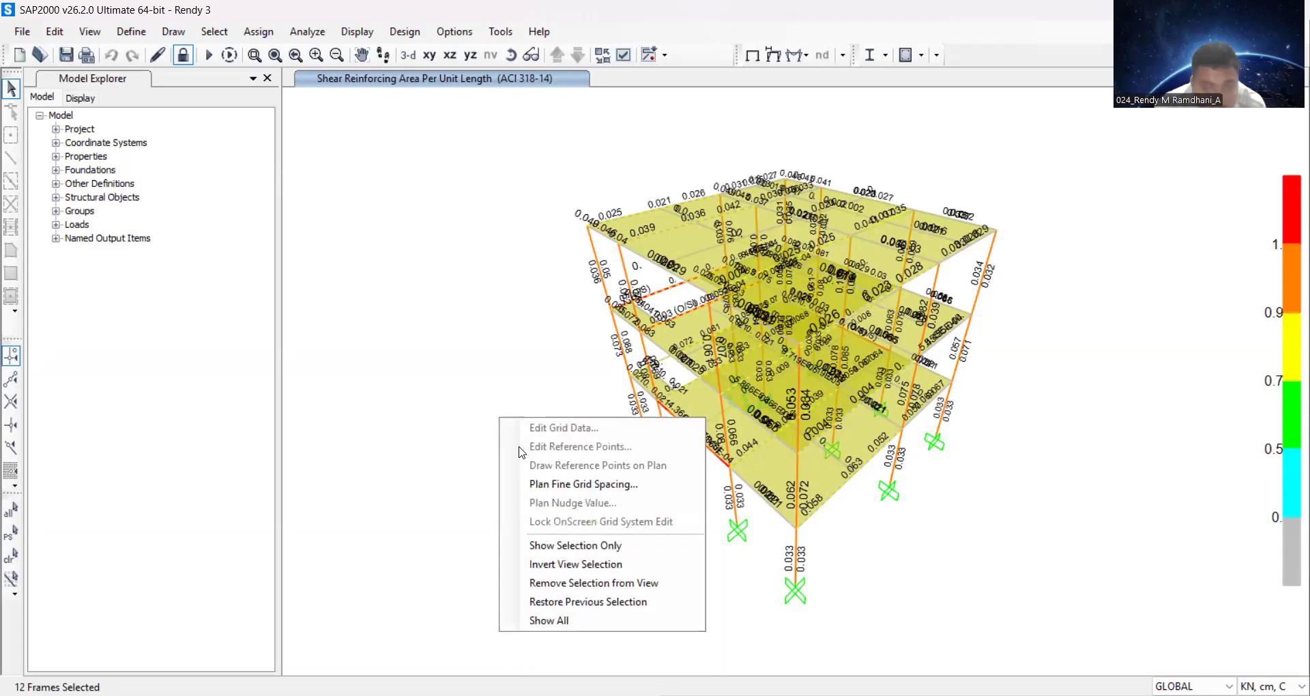
pyautogui.click(564, 545)
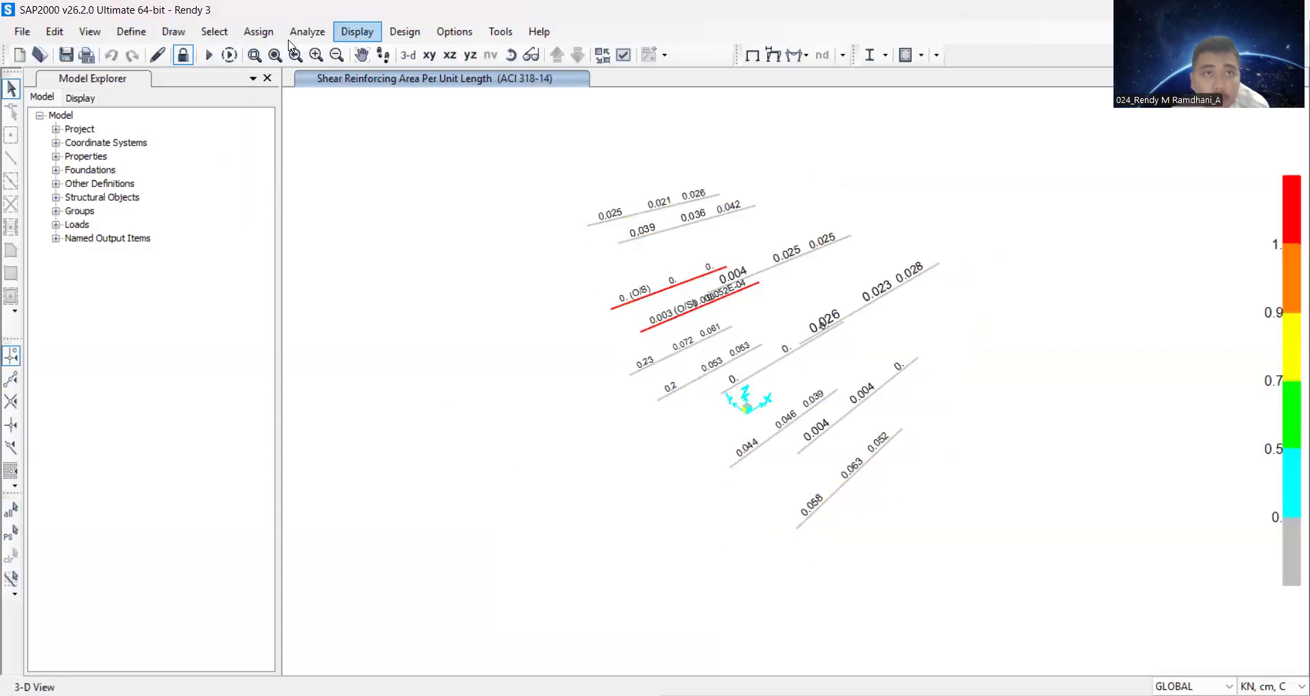
# Display the Shear Reinforcing design output for the isolated beams, and bring all members back into view.
pyautogui.click(404, 31)
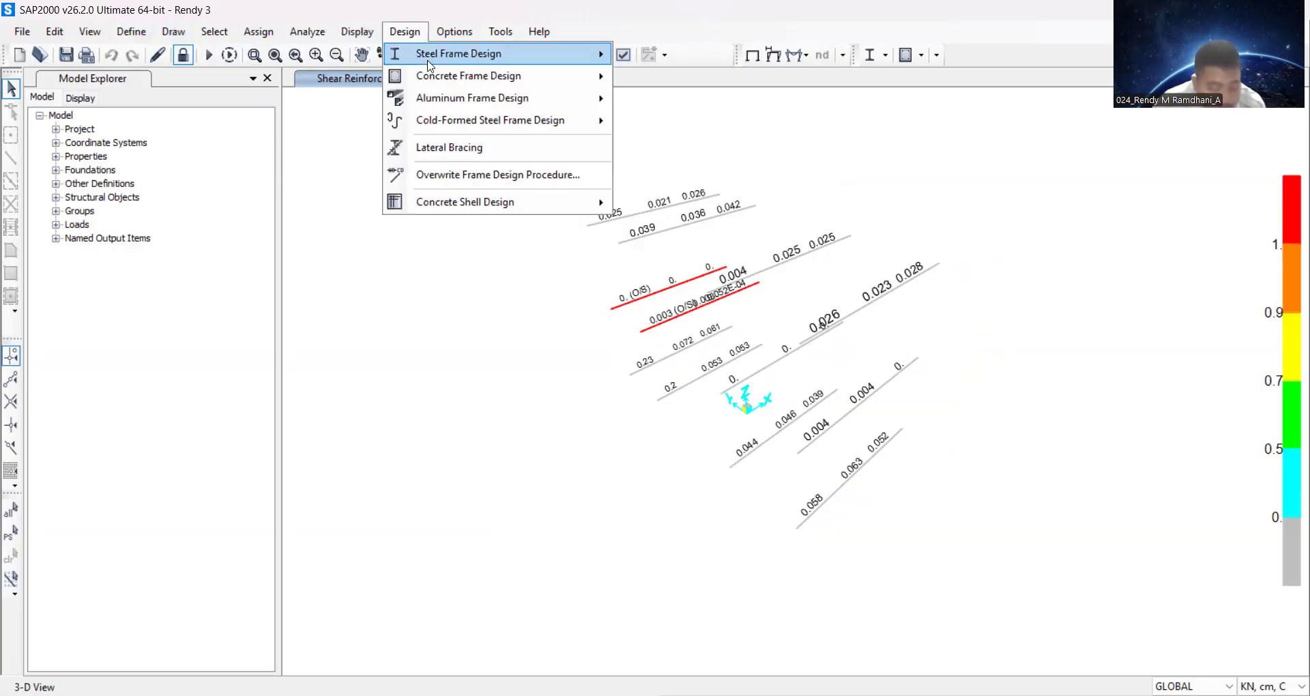
pyautogui.moveTo(429, 65)
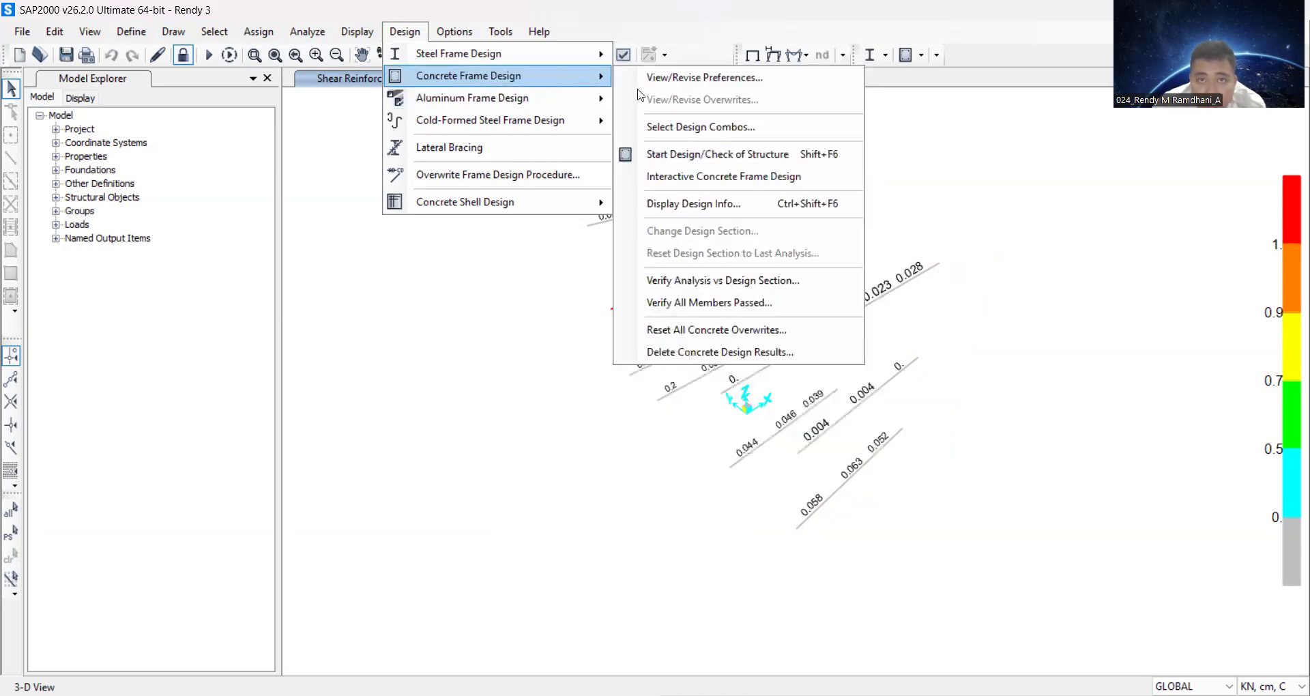
pyautogui.click(700, 206)
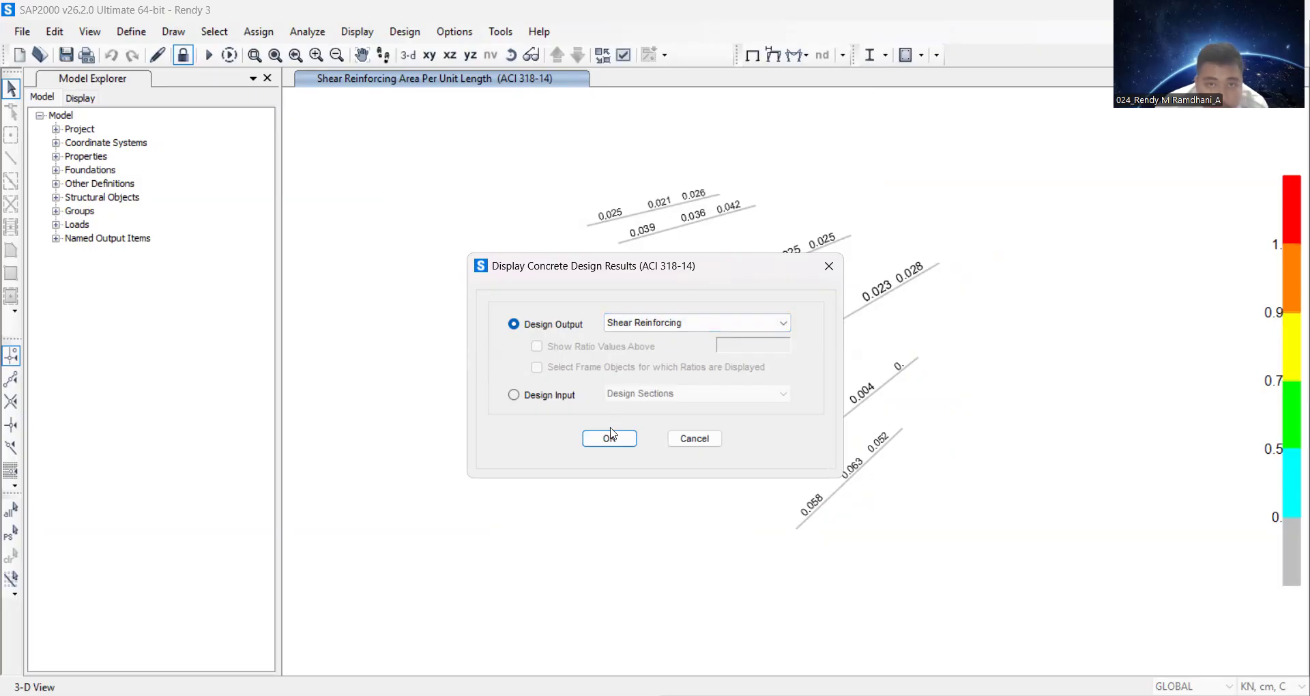
pyautogui.press('Return')
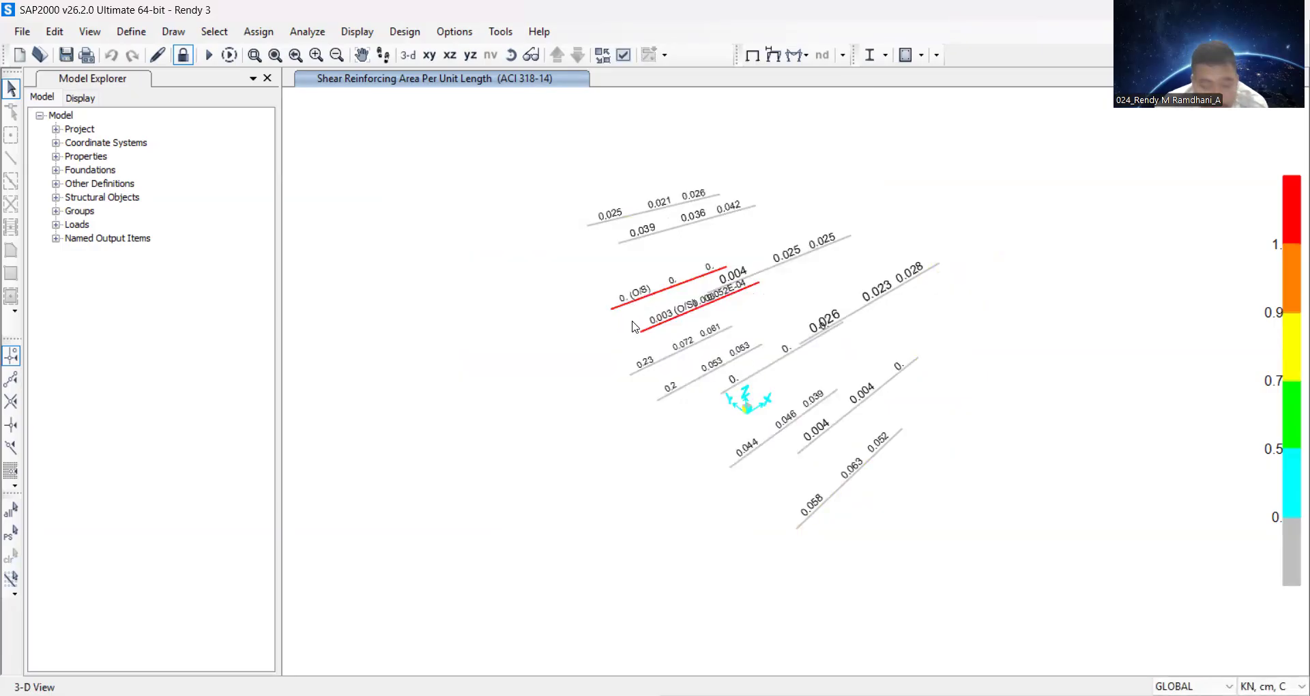
pyautogui.rightClick(572, 431)
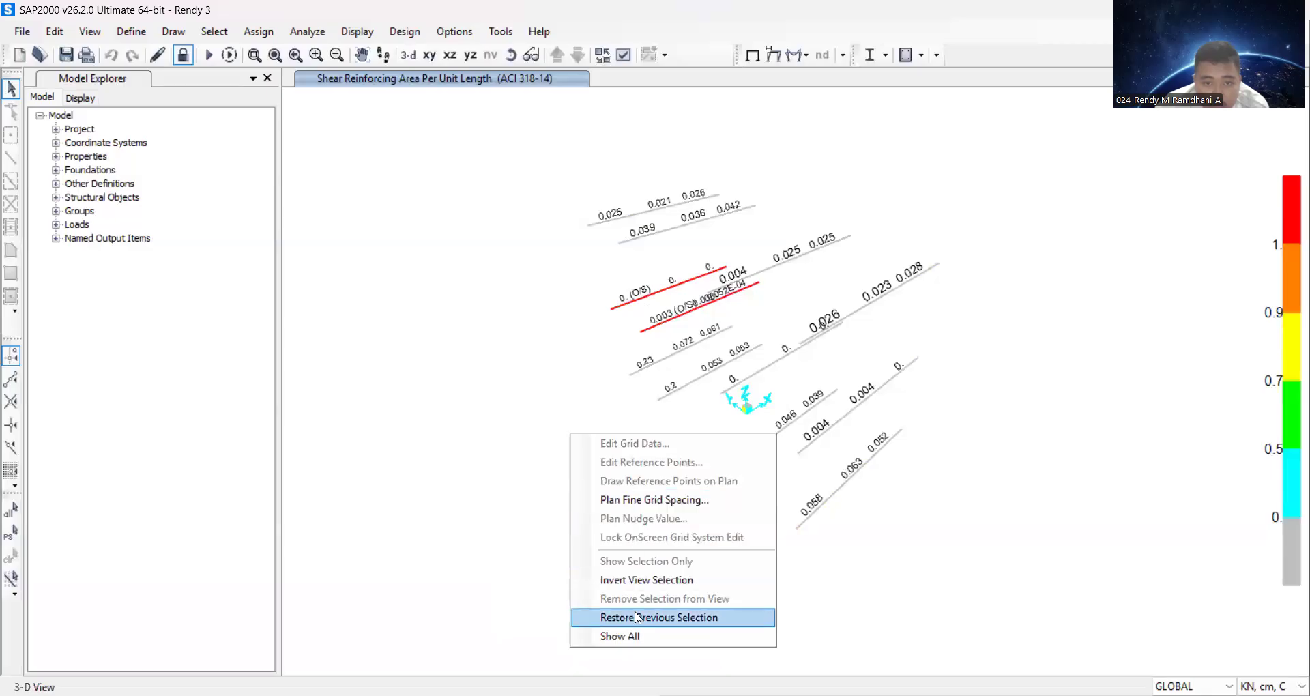
pyautogui.click(639, 635)
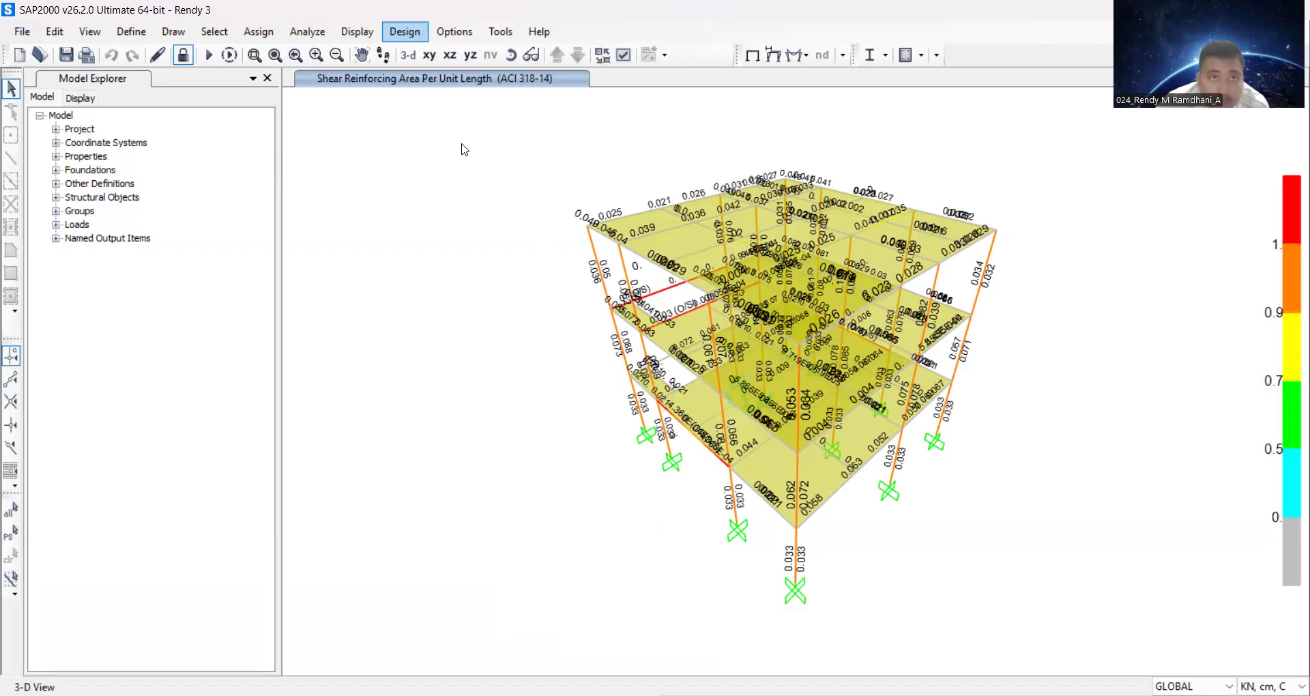
pyautogui.click(357, 31)
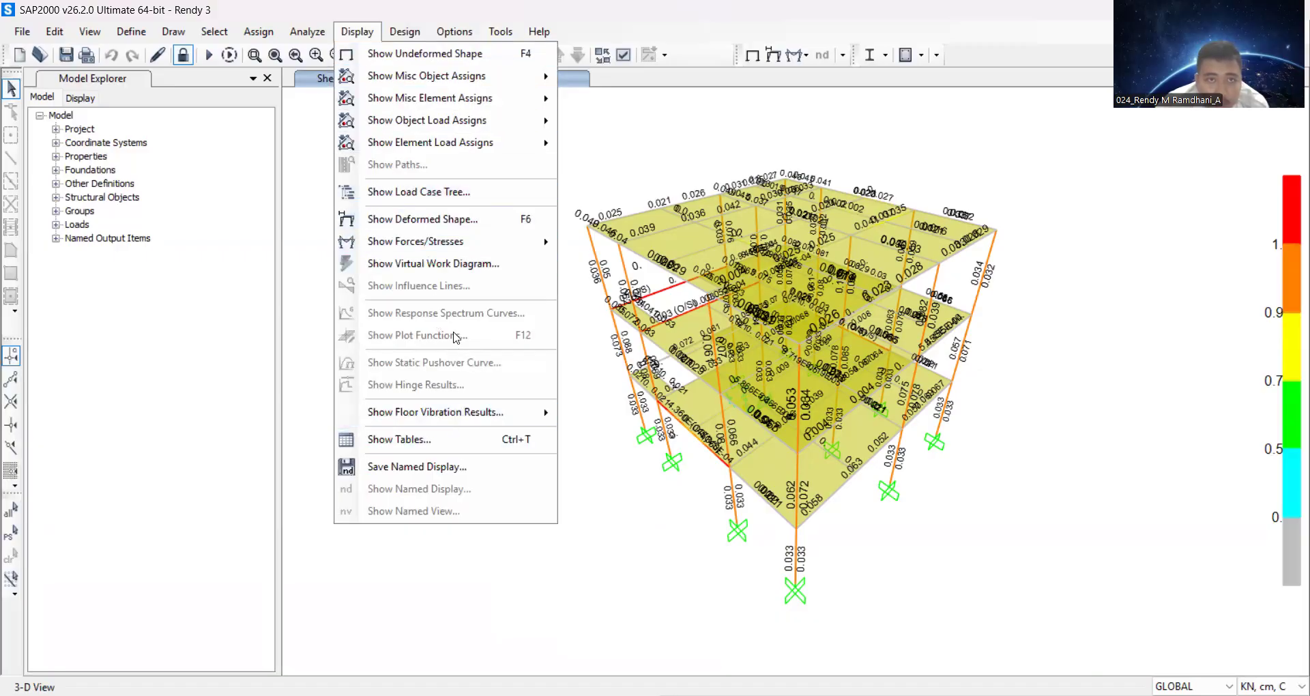
pyautogui.click(452, 248)
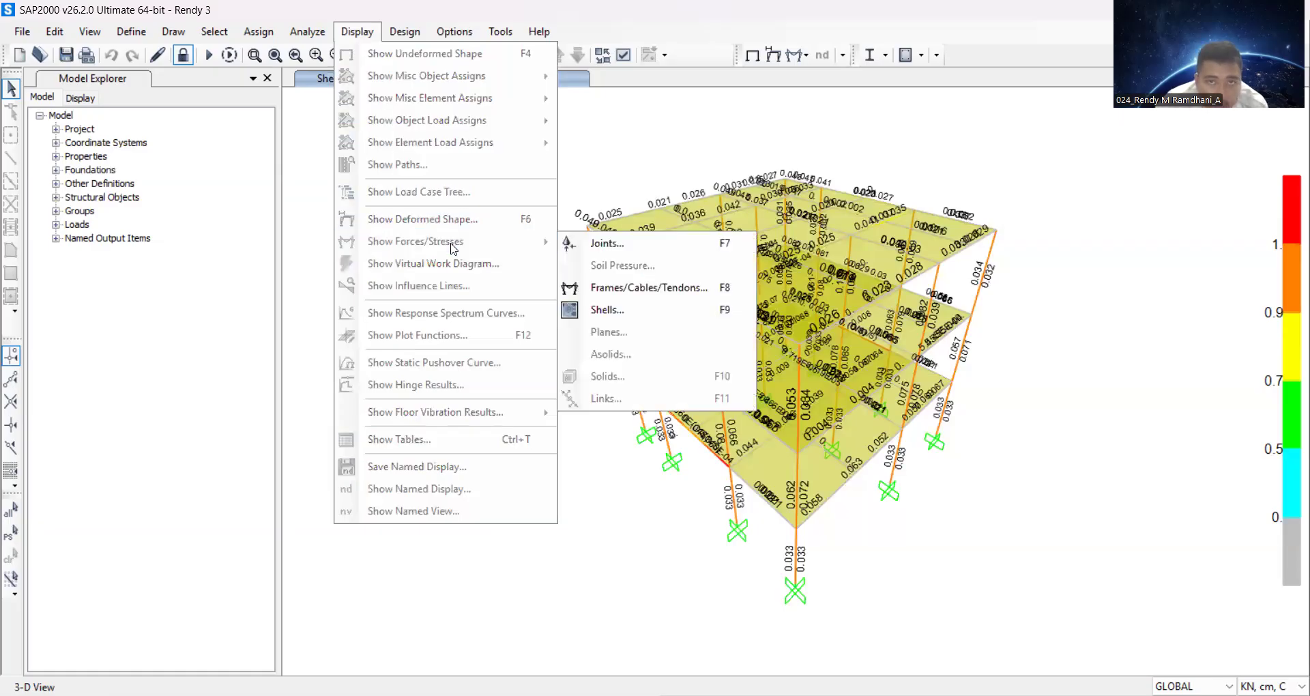
pyautogui.click(607, 244)
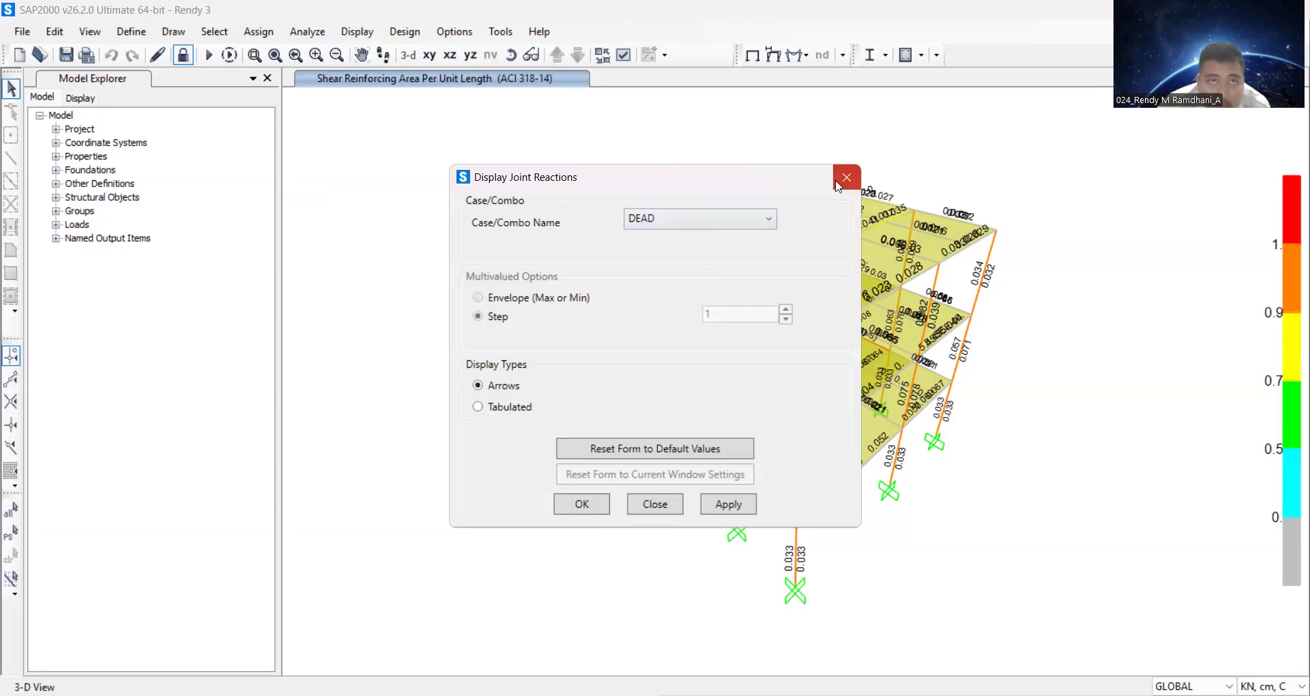
# Display the shell resultant force contours for load combination COMB2 with component M11 on the slabs.
pyautogui.click(345, 35)
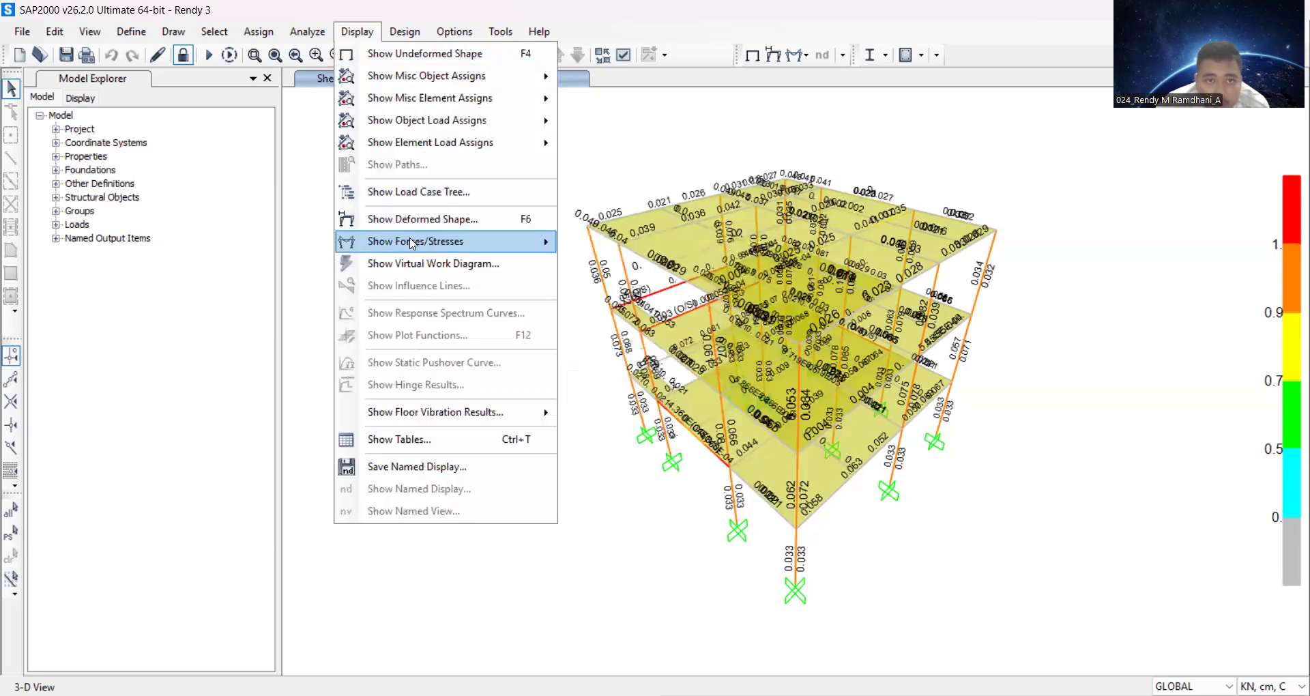
pyautogui.moveTo(522, 248)
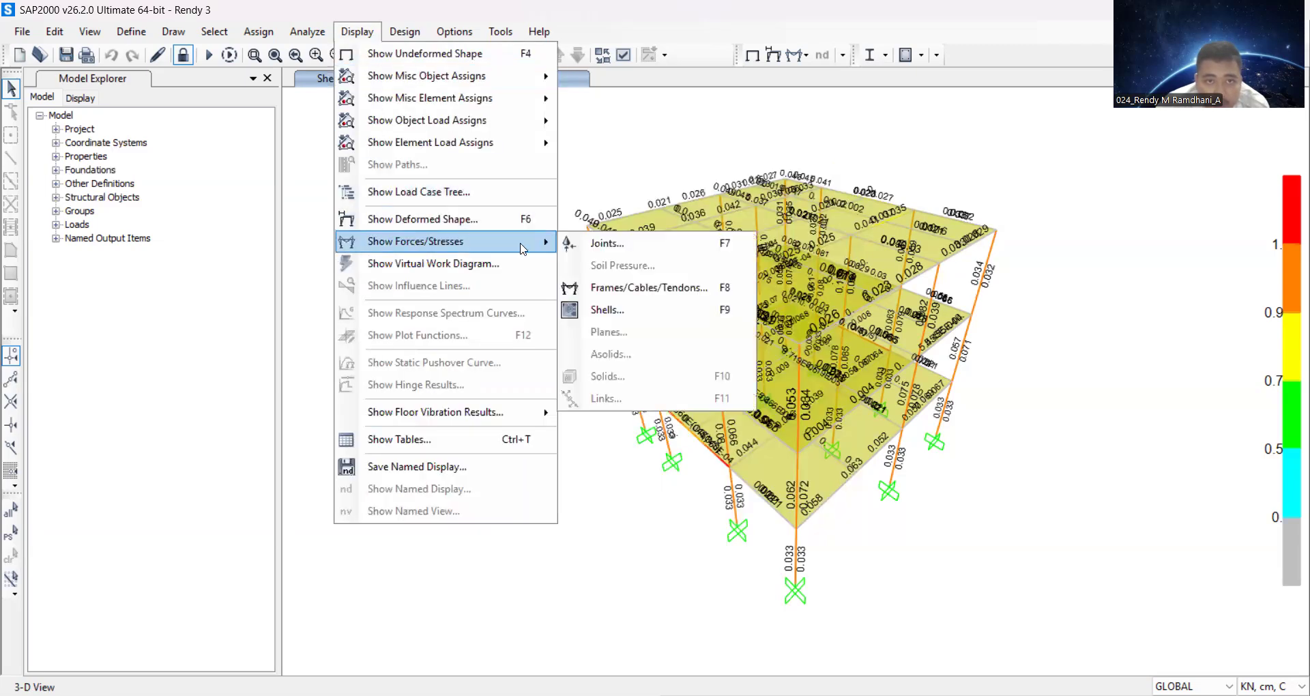
pyautogui.click(609, 312)
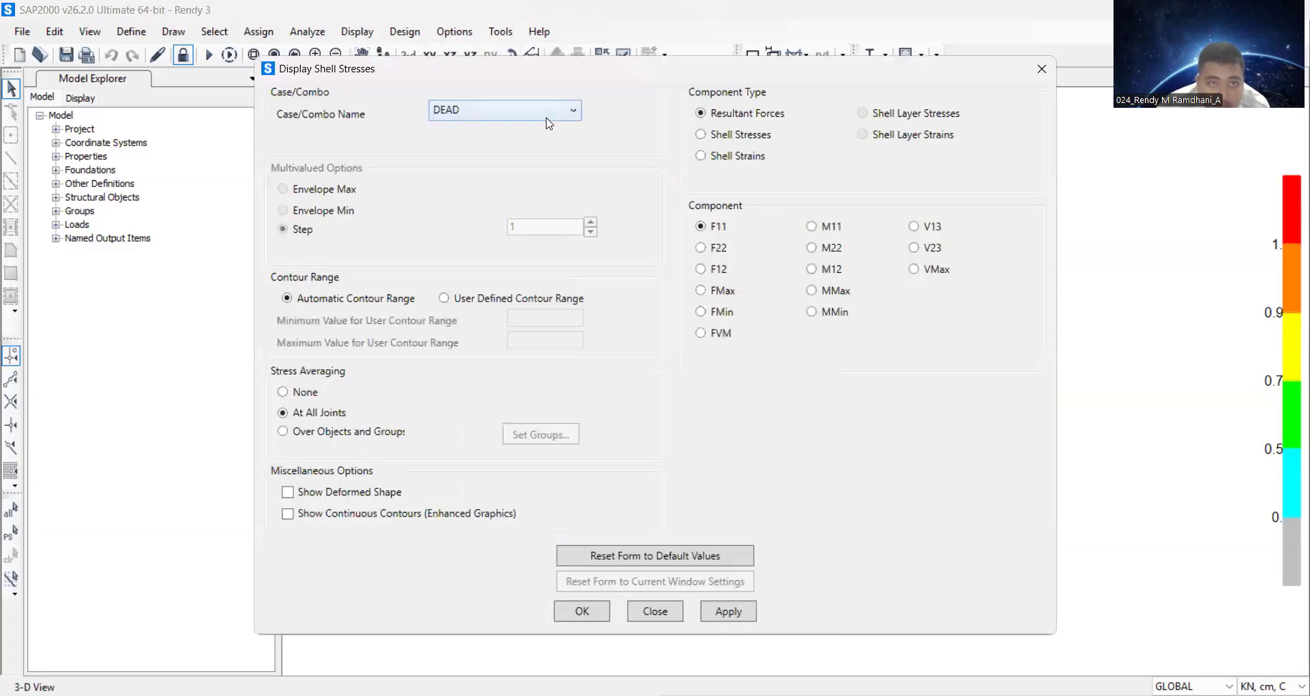
pyautogui.click(547, 115)
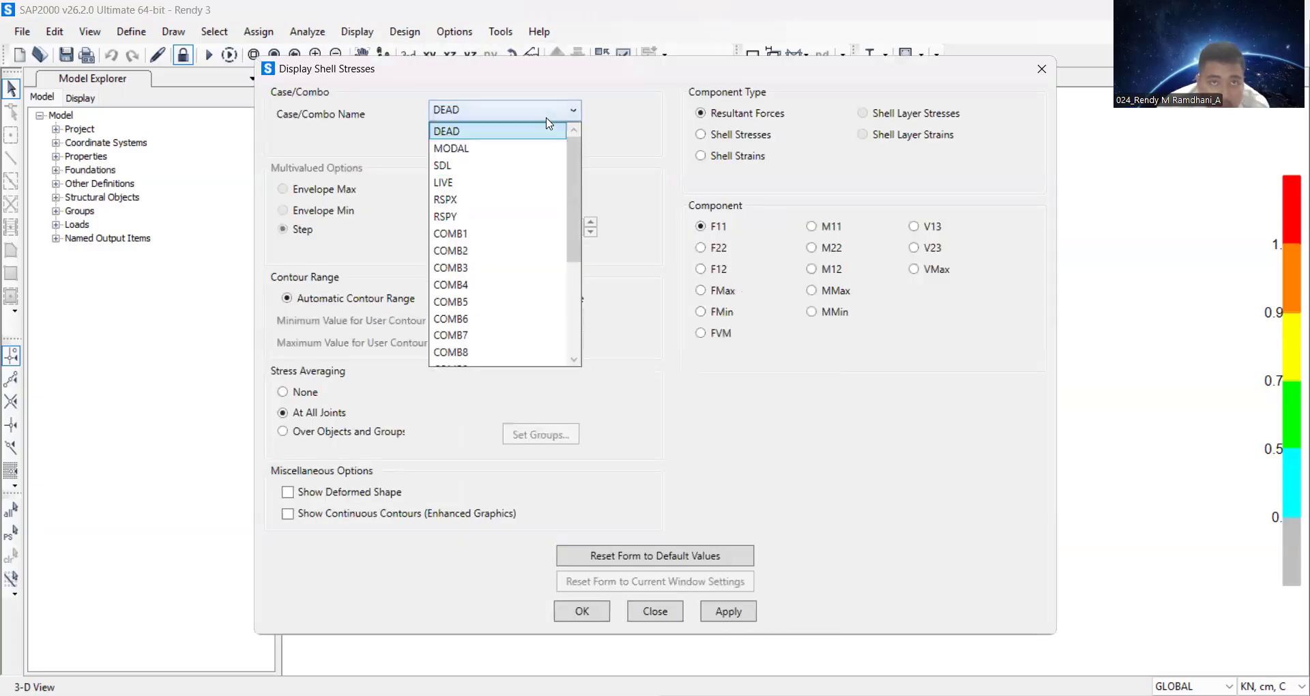
pyautogui.click(491, 250)
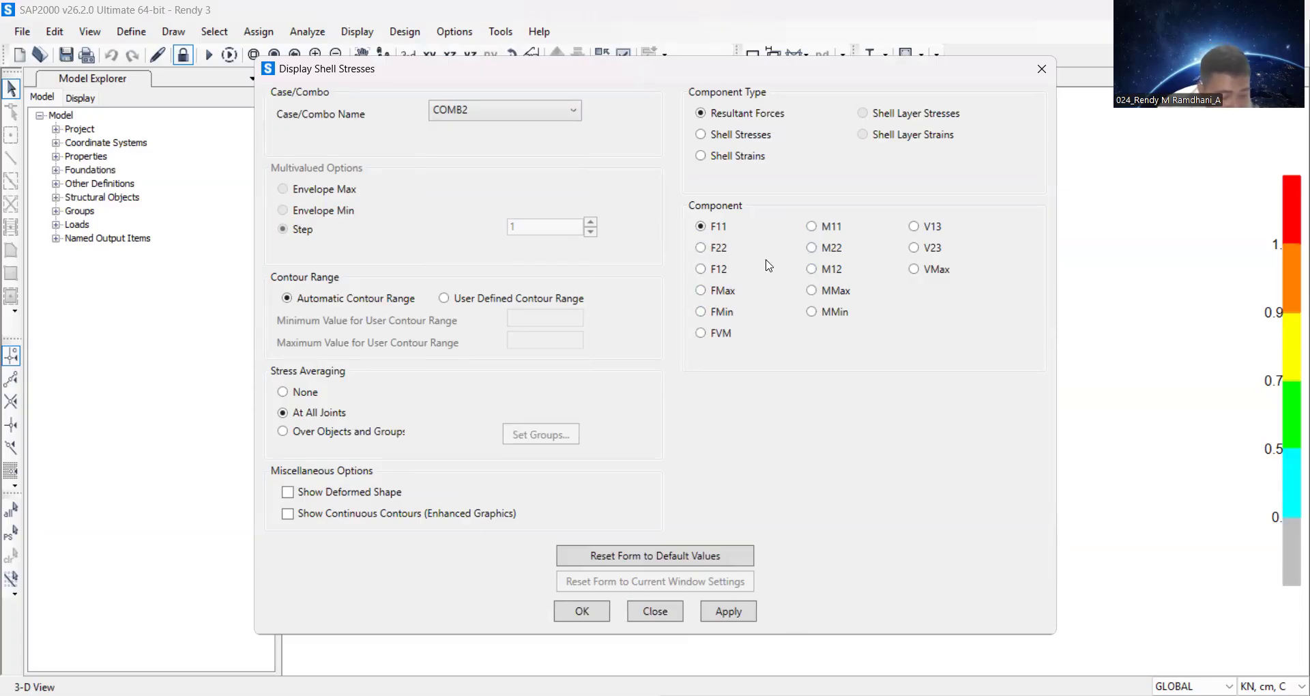
pyautogui.click(811, 227)
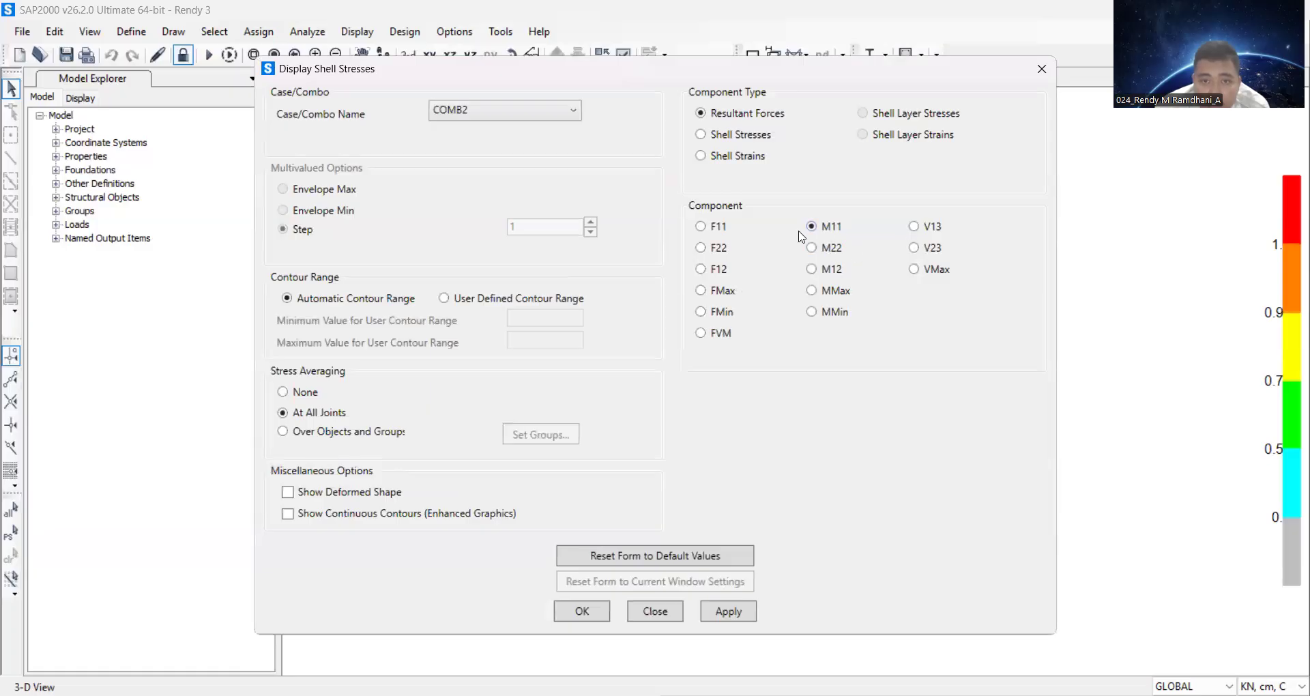
pyautogui.click(811, 226)
pyautogui.click(731, 612)
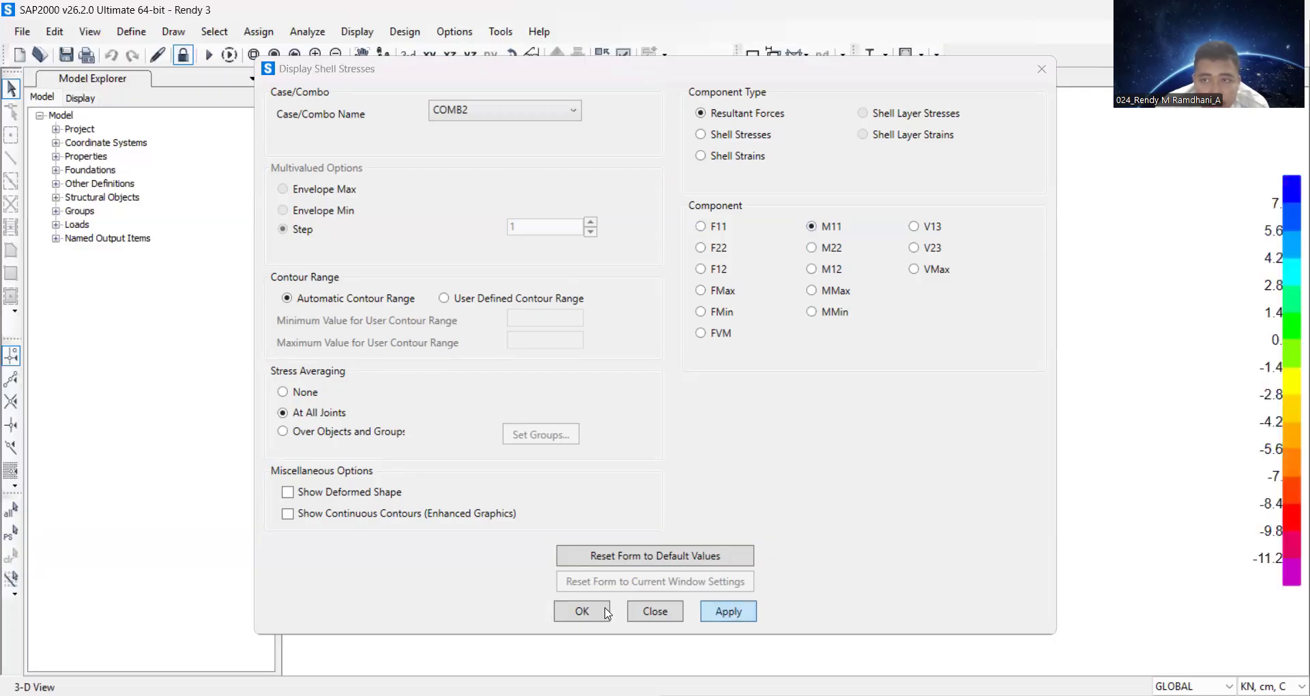
pyautogui.click(604, 611)
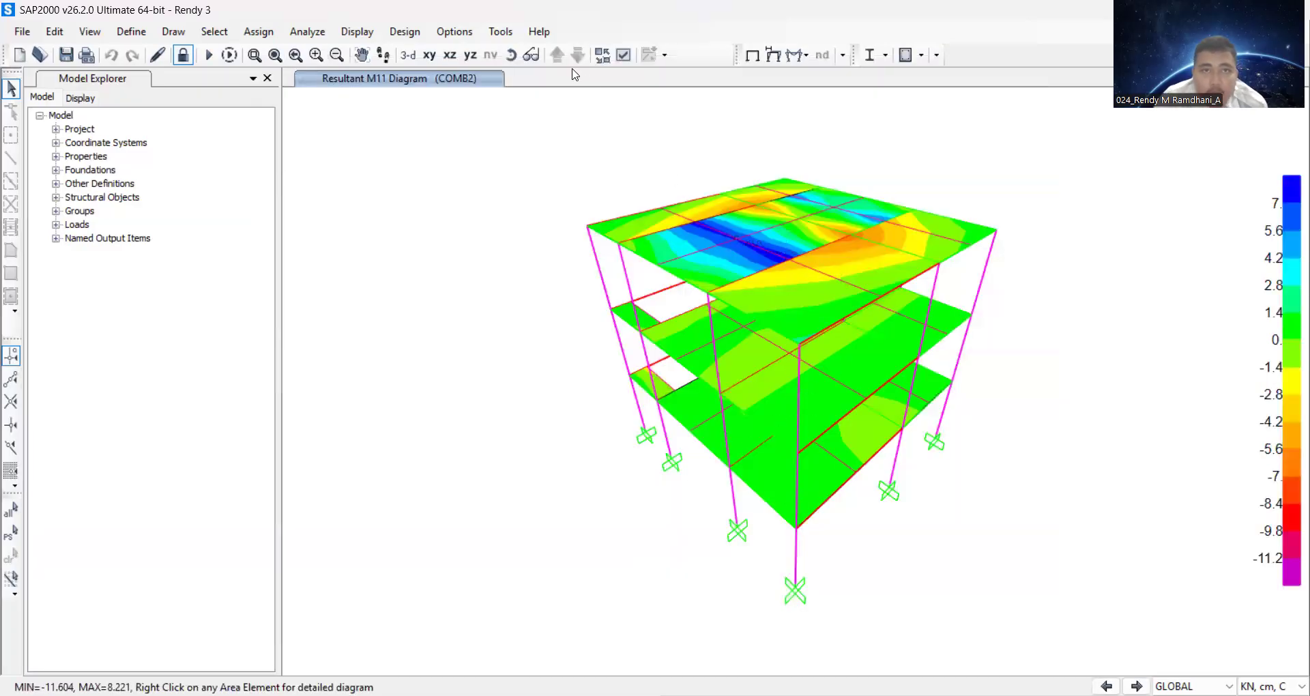
# Examine the M11 contours of the roof slab in XY plan view and return to the 3D view.
pyautogui.click(425, 56)
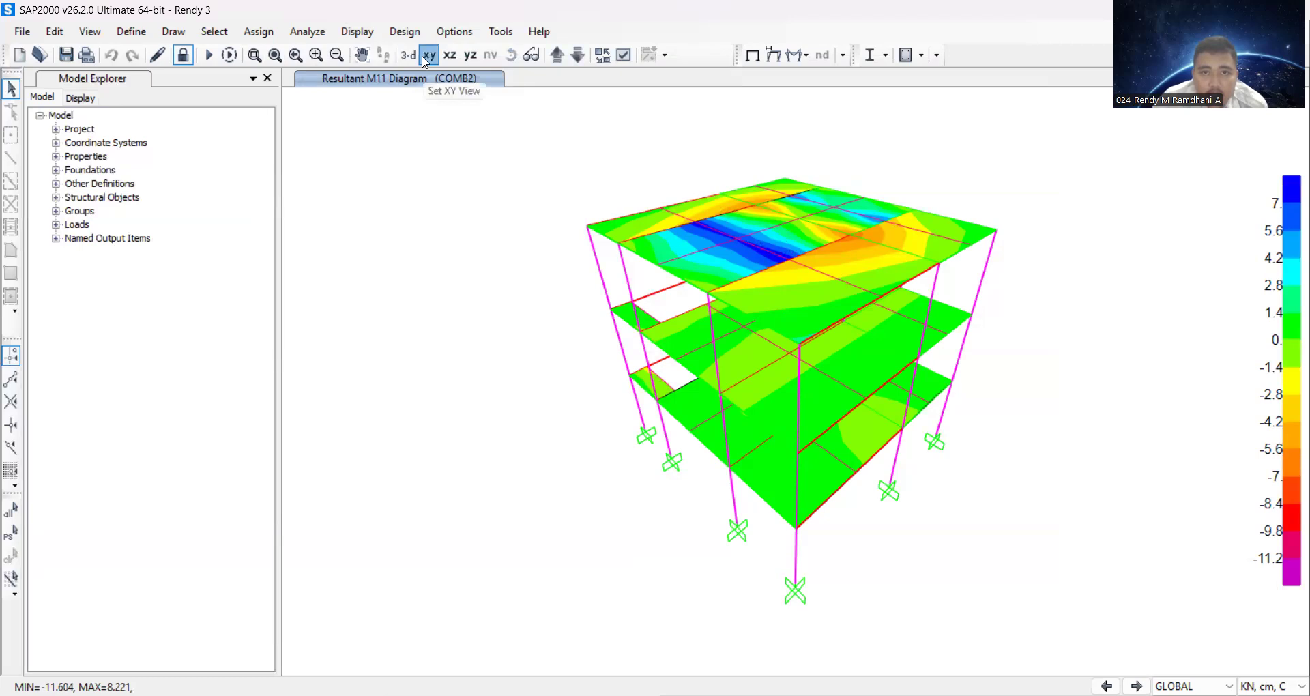
pyautogui.click(561, 60)
pyautogui.moveTo(832, 284); pyautogui.dragTo(630, 301, button='middle')
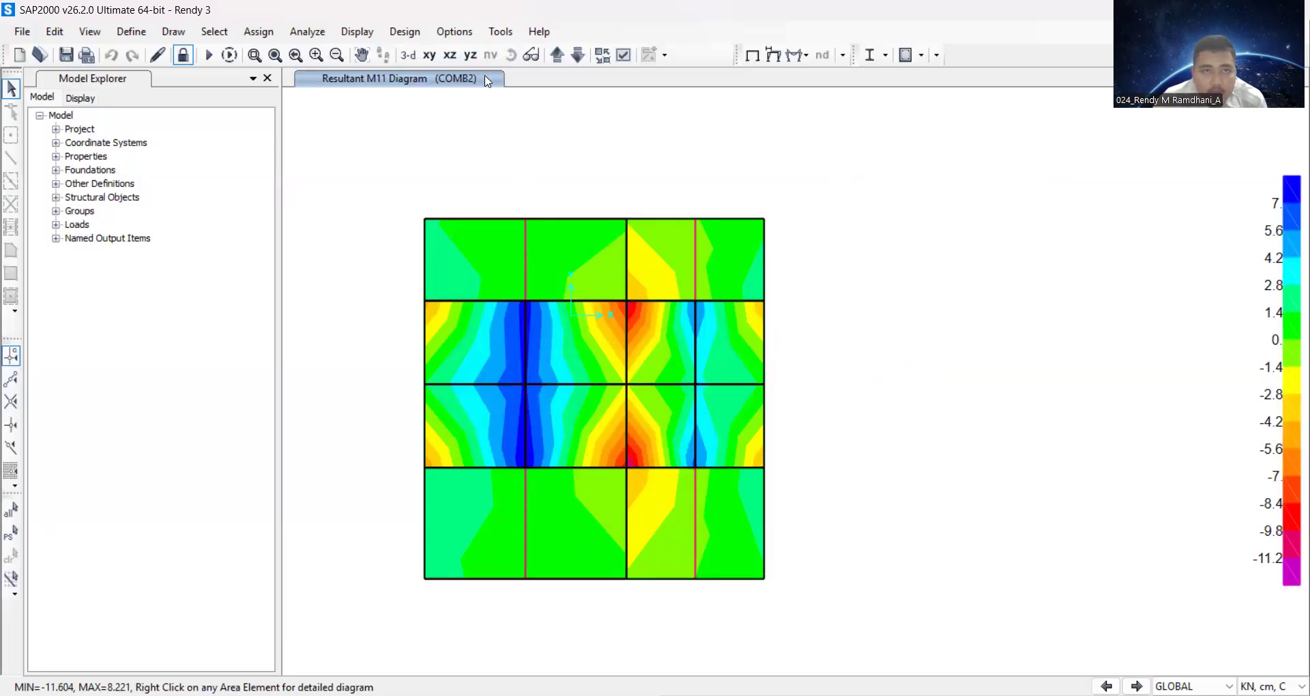
pyautogui.click(408, 54)
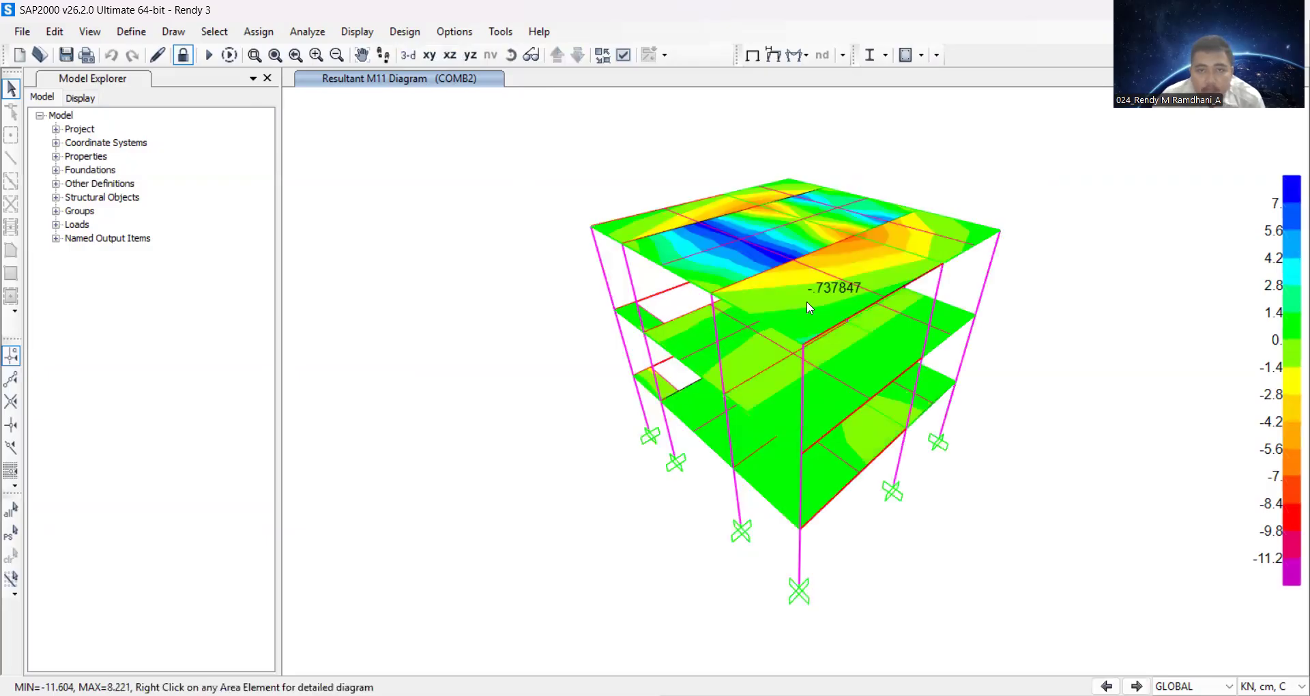
# Display the M22 shell resultant contours for COMB2 and show the roof slab in XY plan view.
pyautogui.click(355, 34)
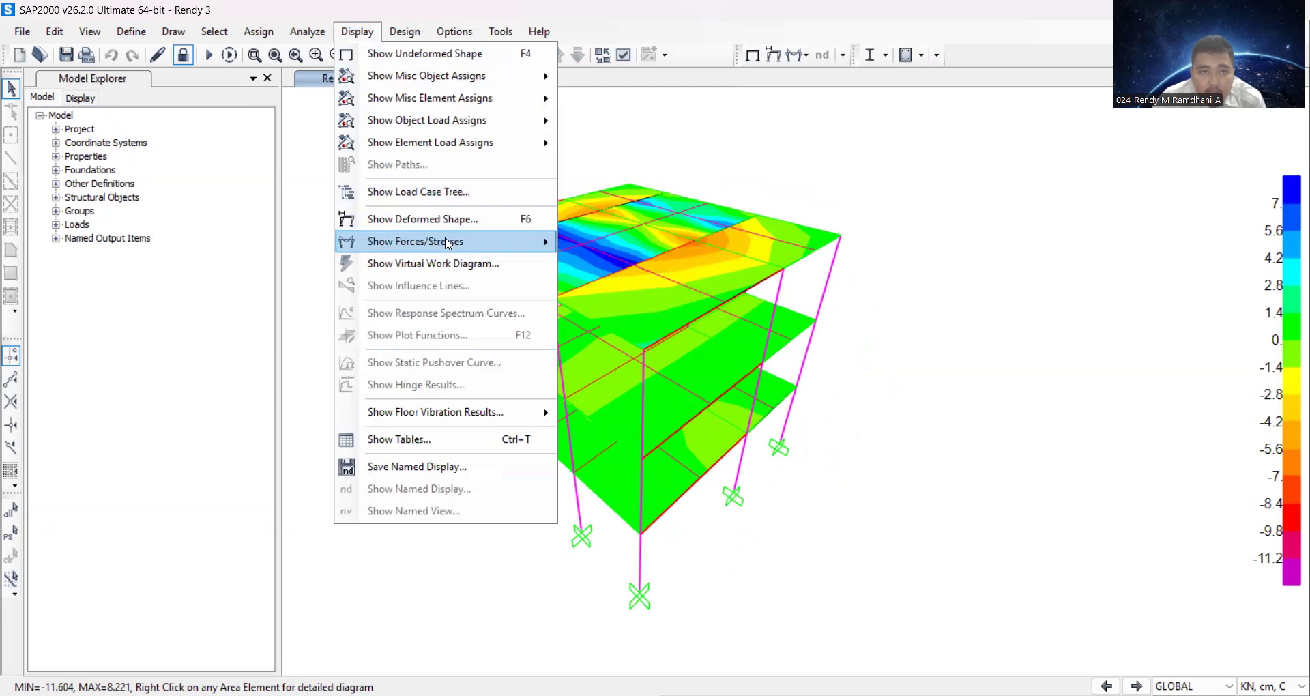
pyautogui.moveTo(444, 243)
pyautogui.click(600, 308)
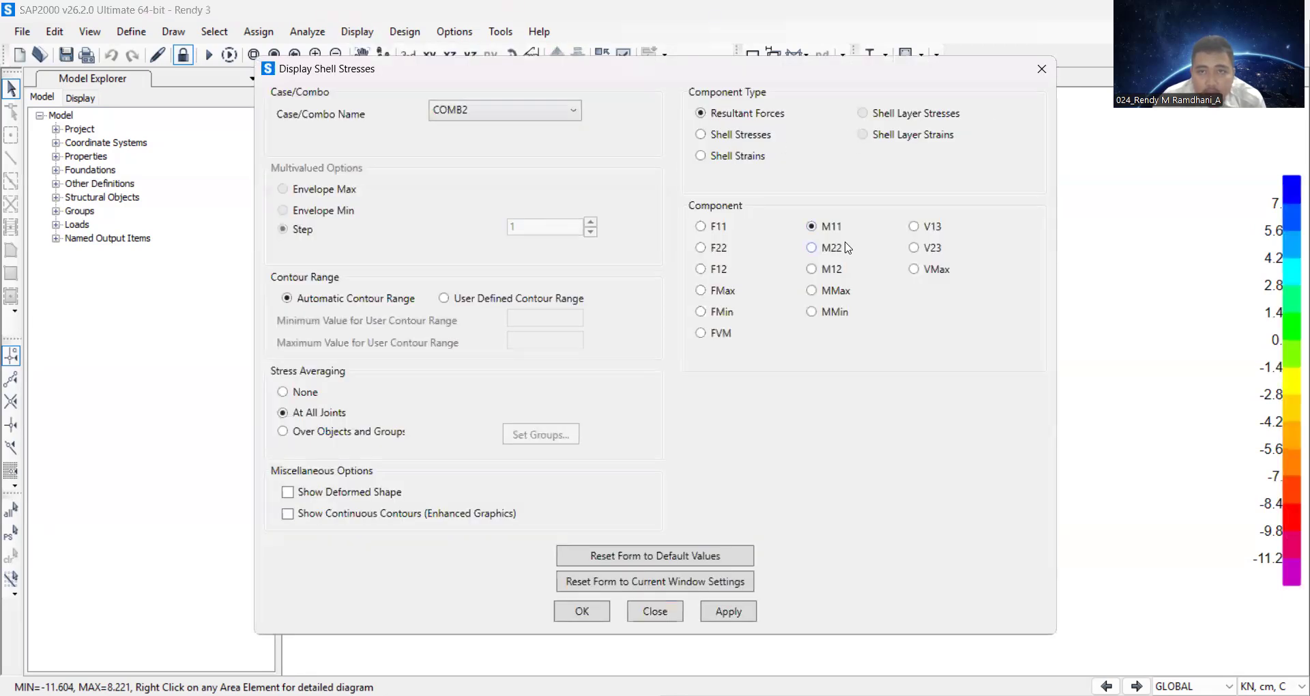
pyautogui.click(723, 611)
pyautogui.click(599, 611)
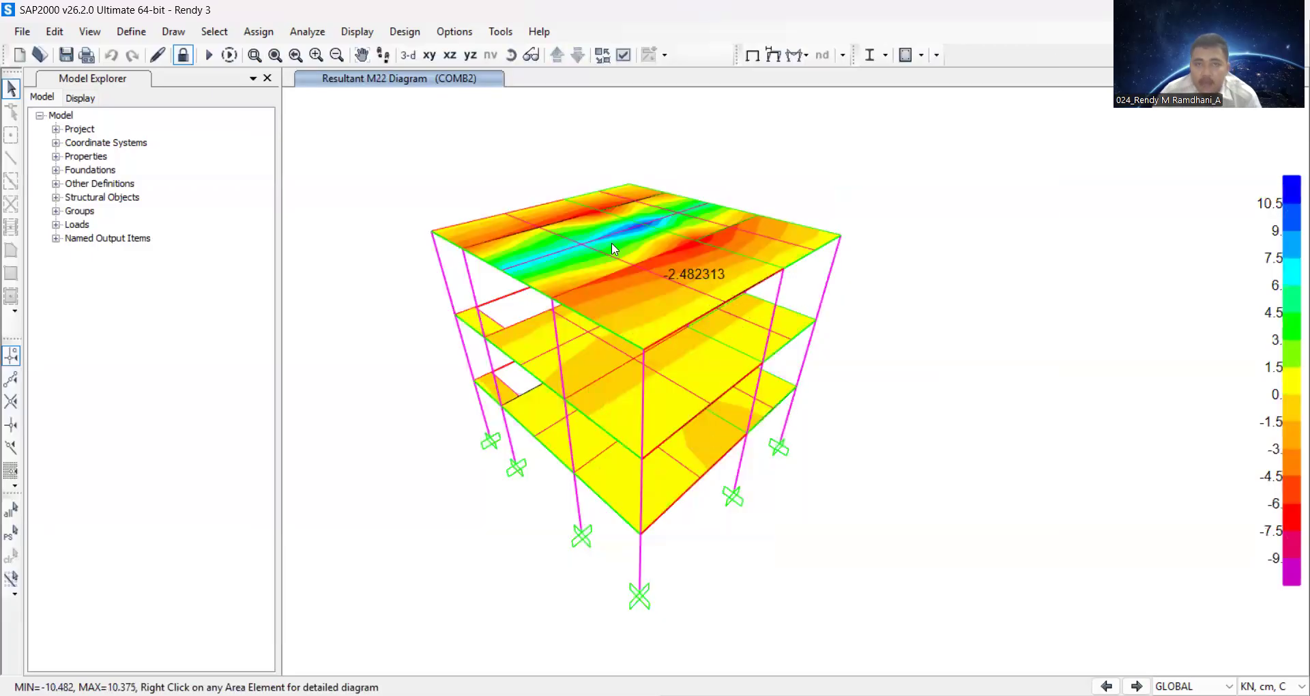
pyautogui.click(410, 60)
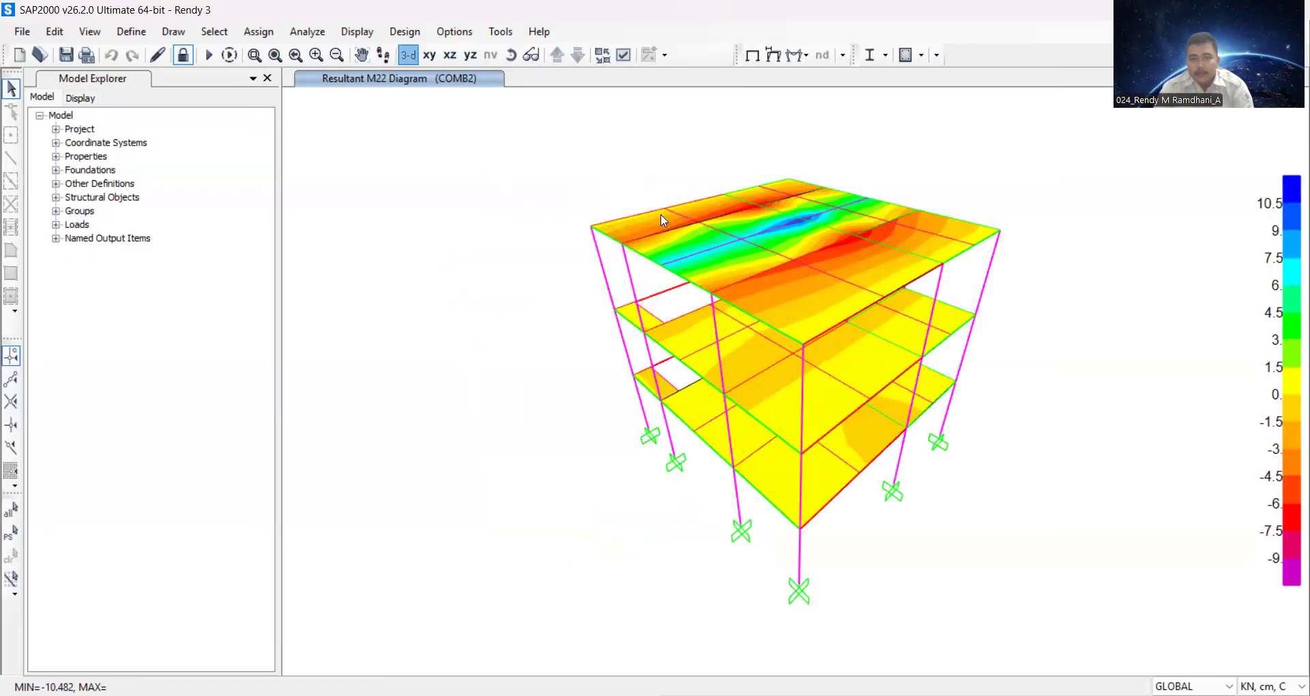
pyautogui.click(428, 54)
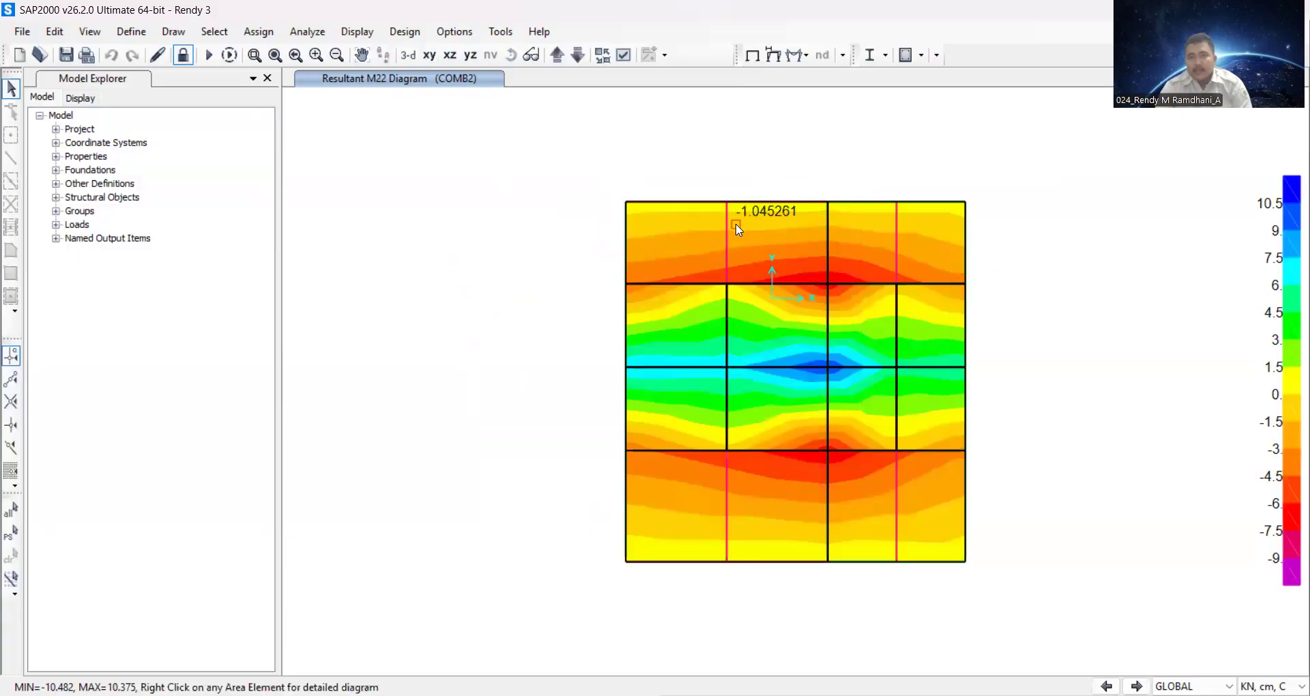